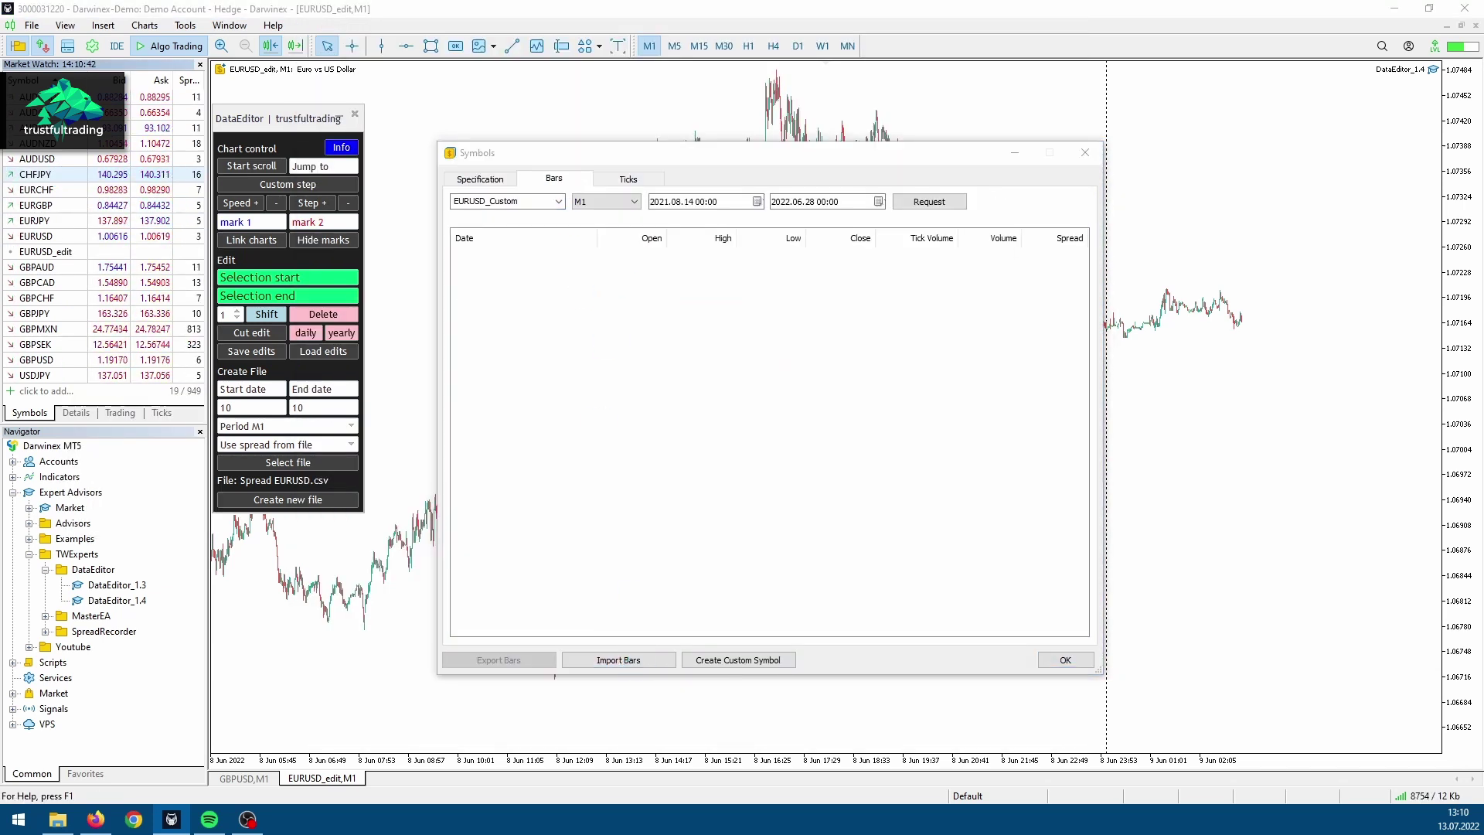
Step: Pick the CSV bar file in EURUSD_Custom's Bars import and check its spread preview
left_click(619, 663)
left_click(799, 198)
left_click(620, 513)
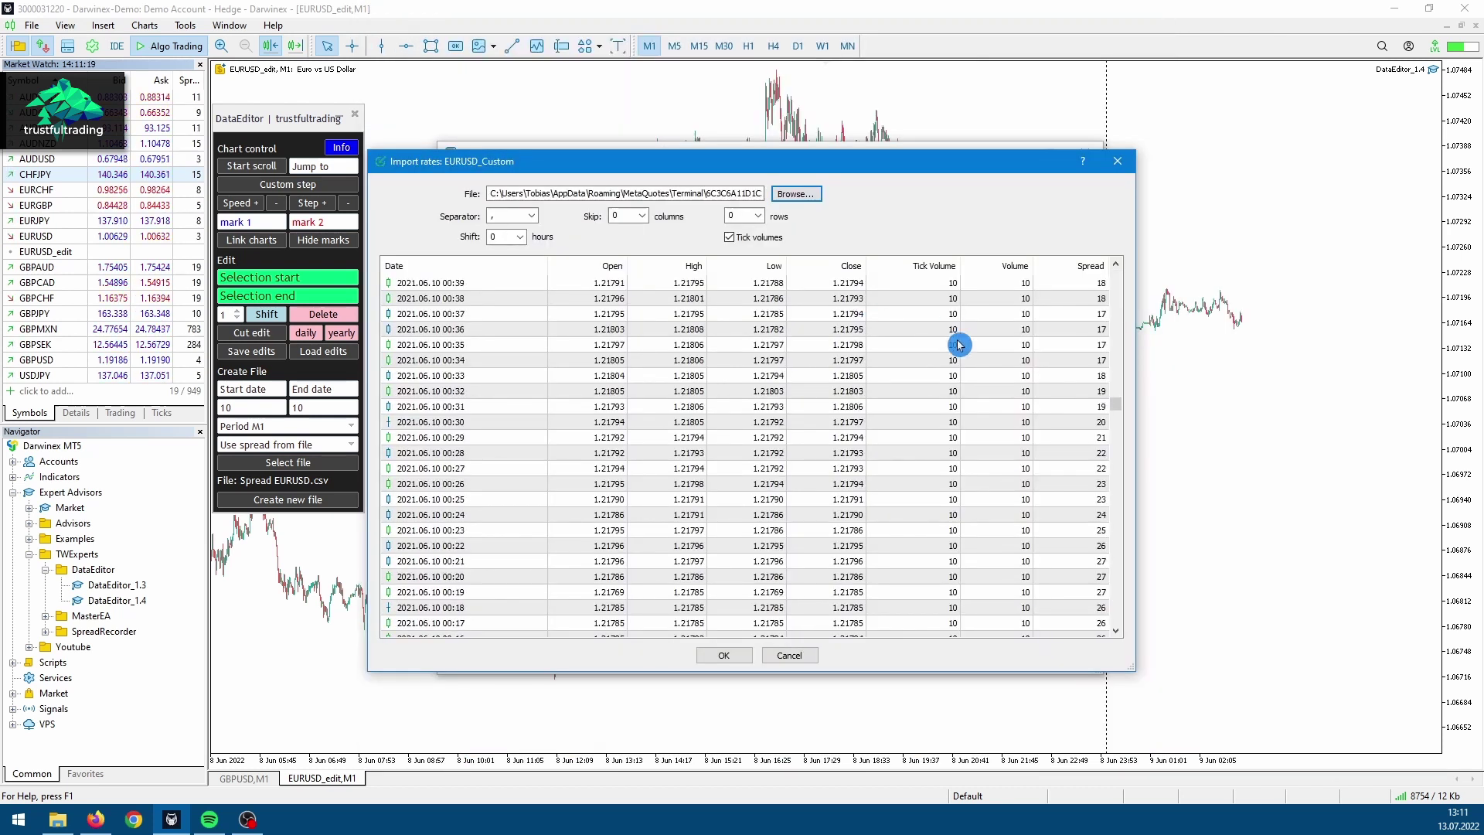
scroll(1095, 487, "up", 4)
left_click(1095, 485)
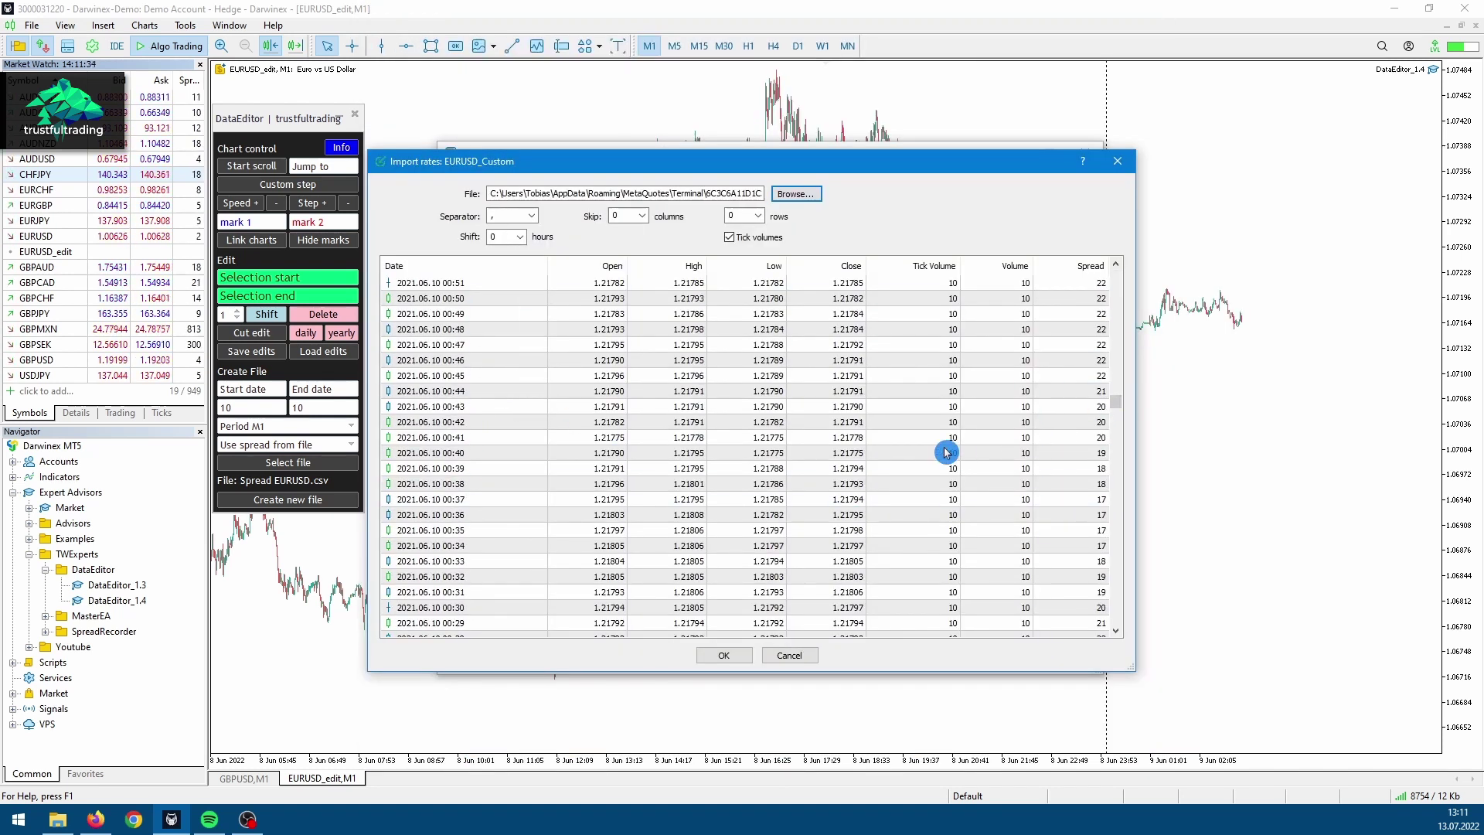
Step: Confirm the bar import and close the Symbols window
left_click(723, 656)
left_click(479, 178)
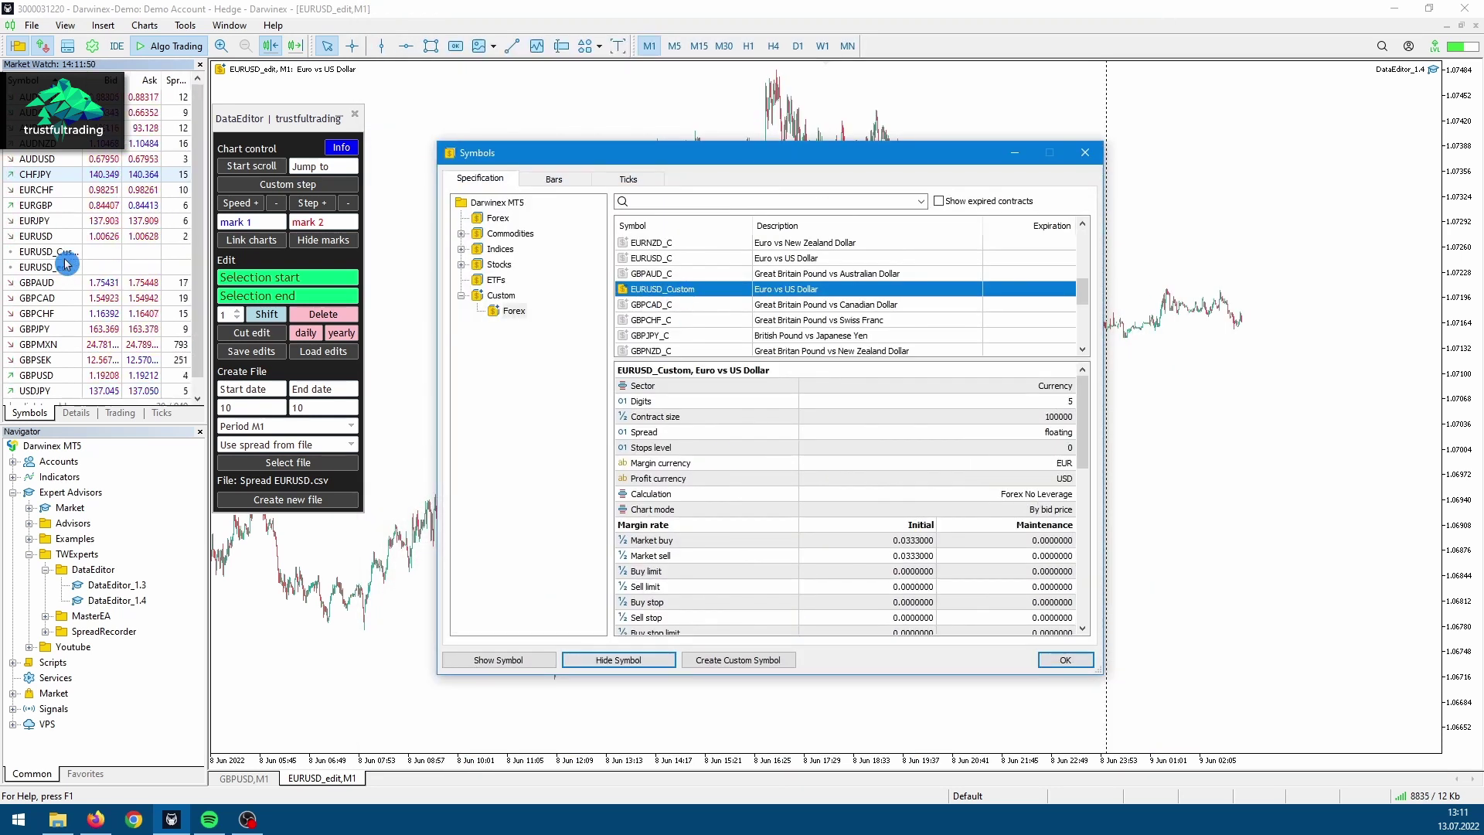
left_click(1065, 660)
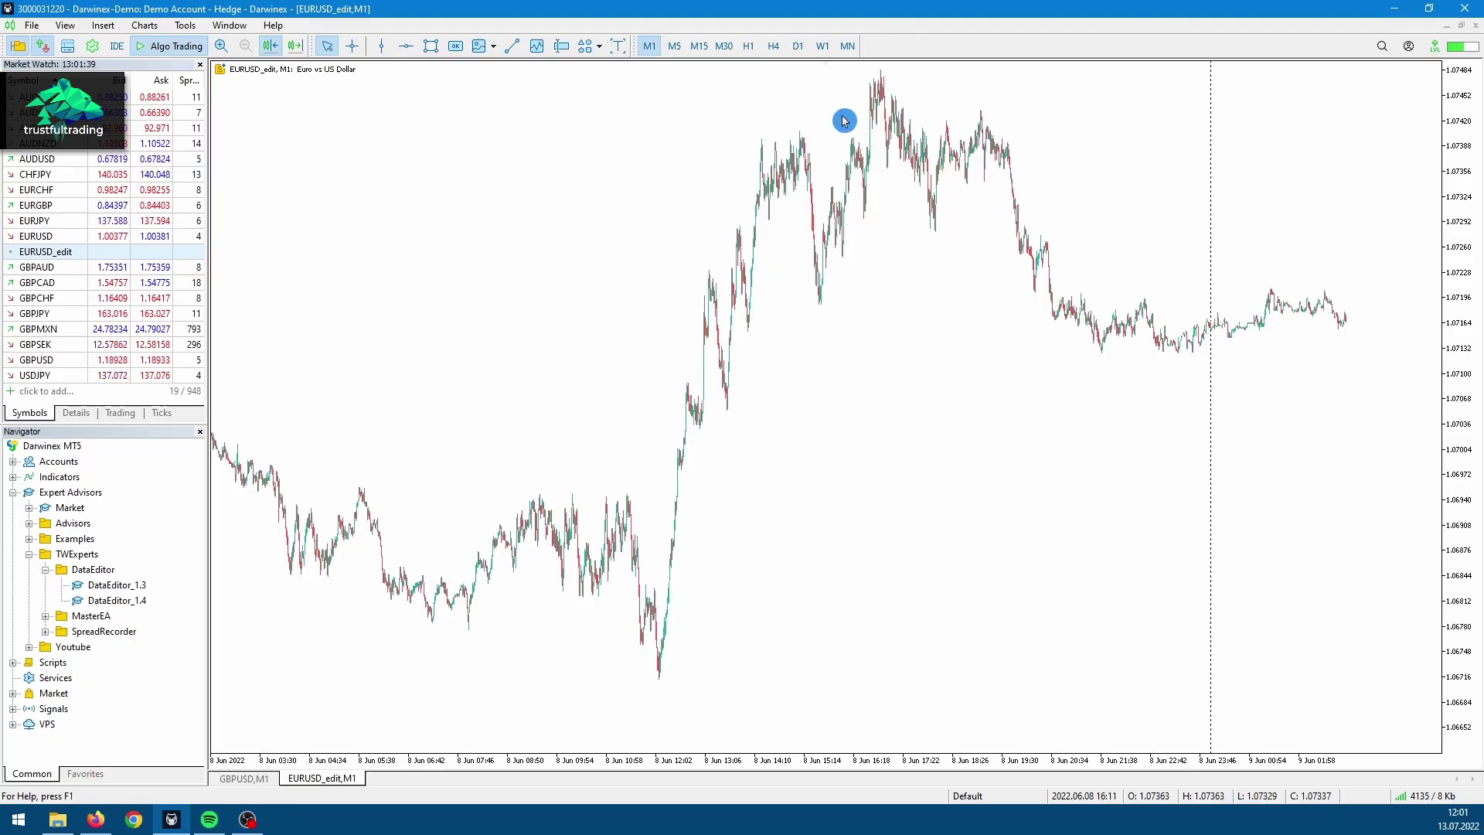
Step: Scroll the chart and minimise MetaTrader 5 so the desktop shows
scroll(472, 189, "down", 1)
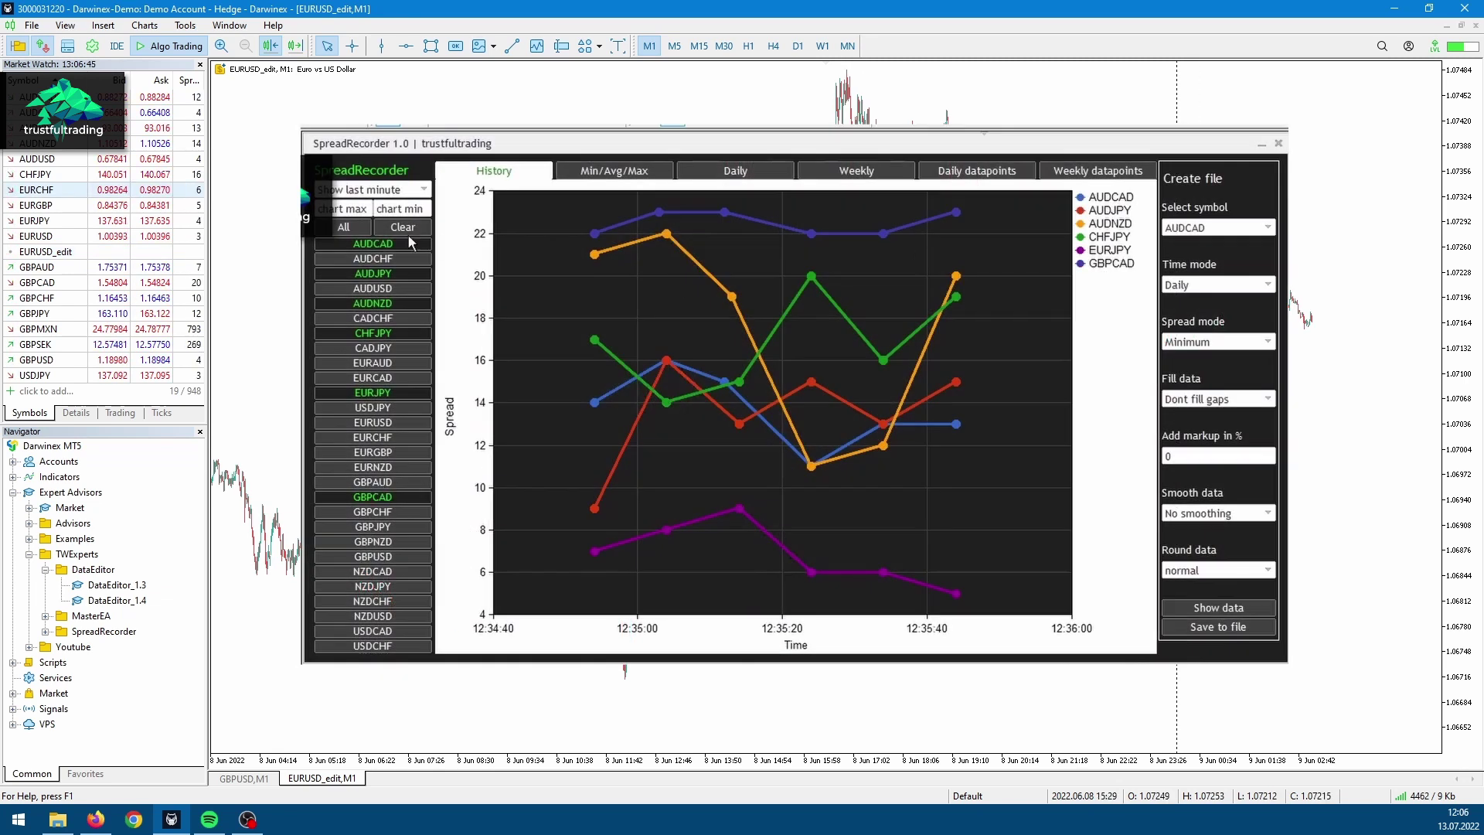
left_click(407, 234)
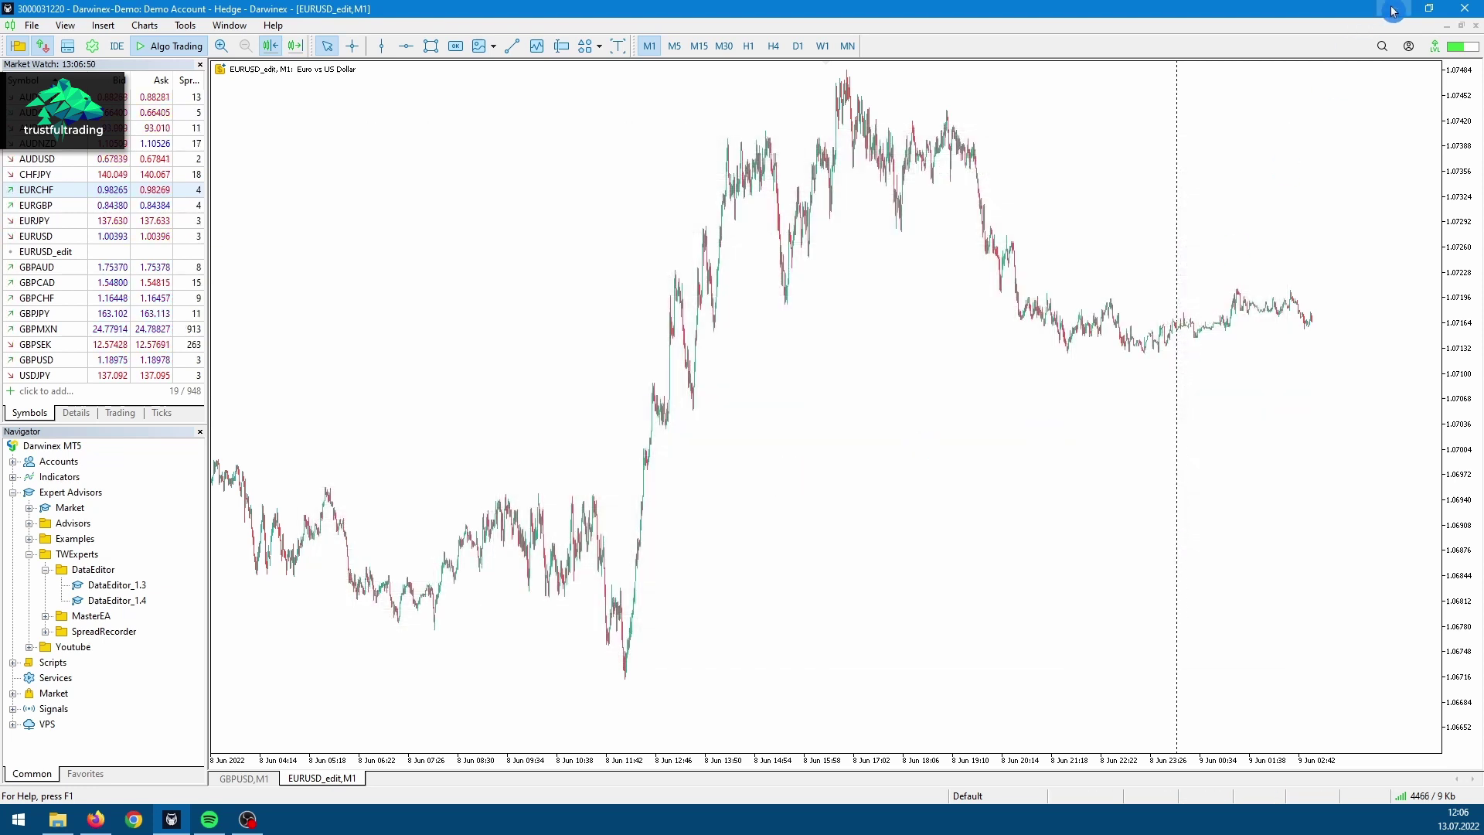
Step: Minimise MetaTrader and open Spread EURUSD.csv from the desktop in Notepad
left_click(1395, 7)
double_click(404, 332)
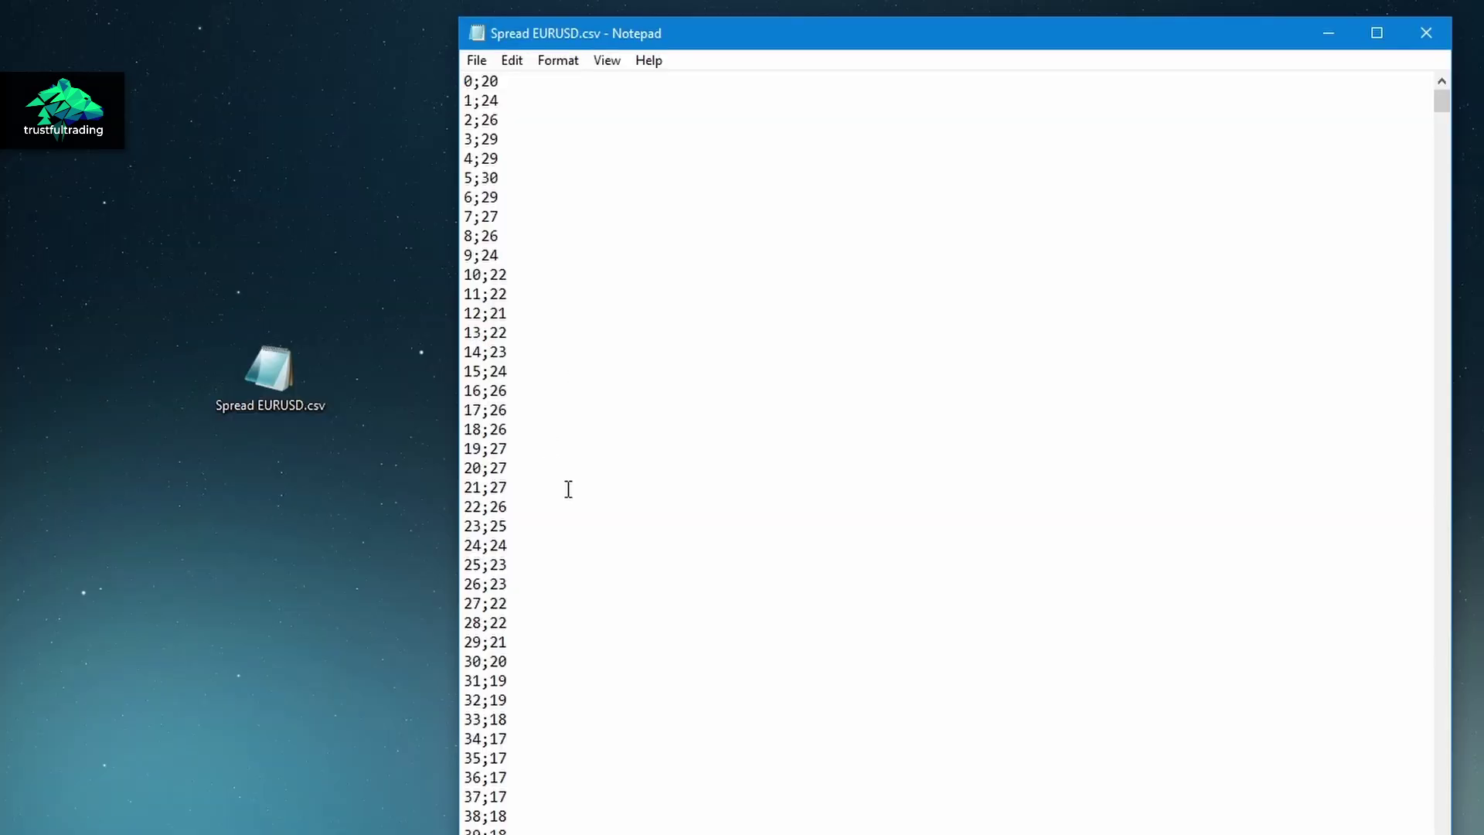
scroll(558, 518, "down", 4)
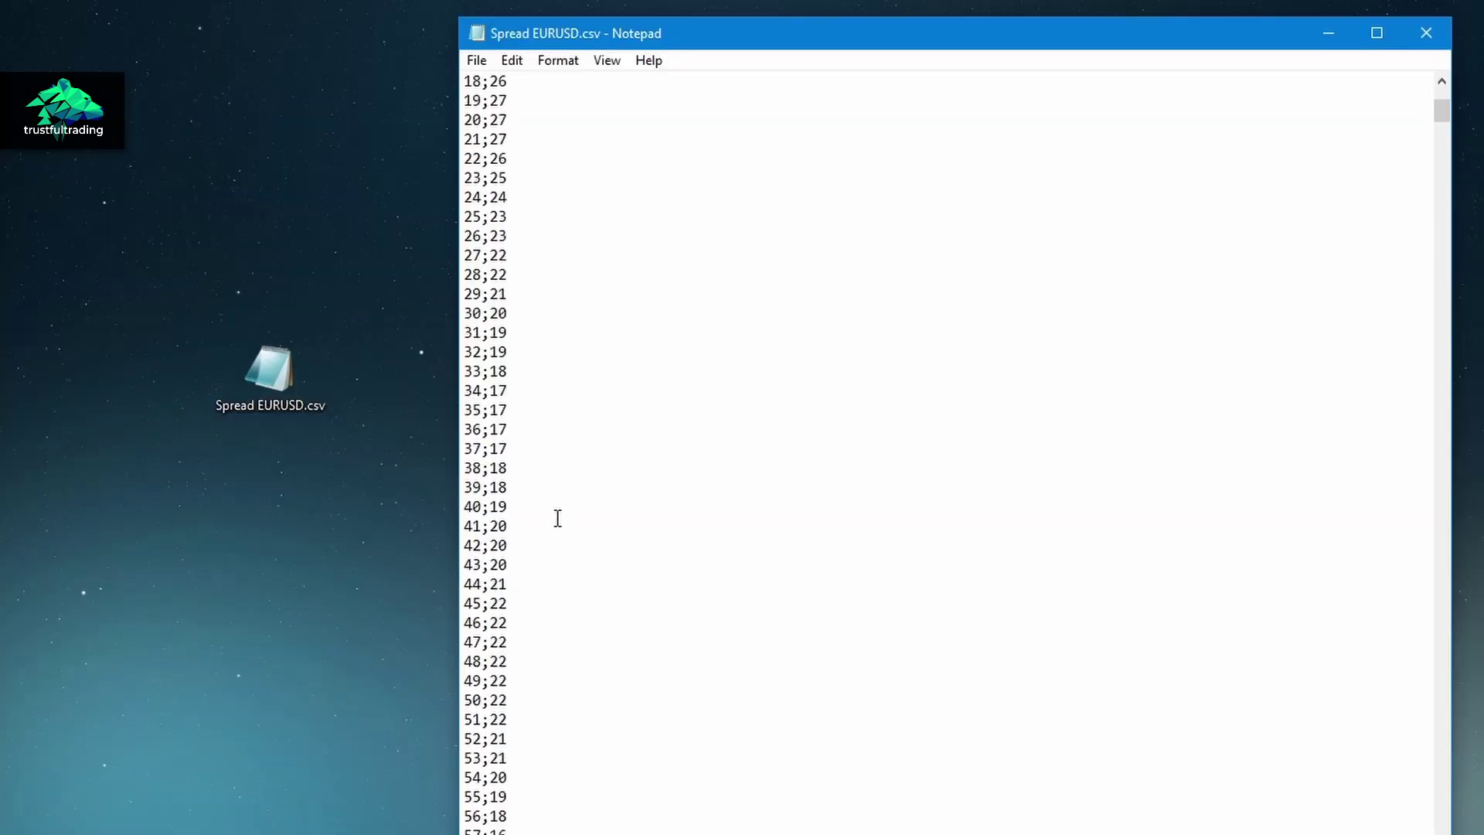
scroll(558, 517, "down", 4)
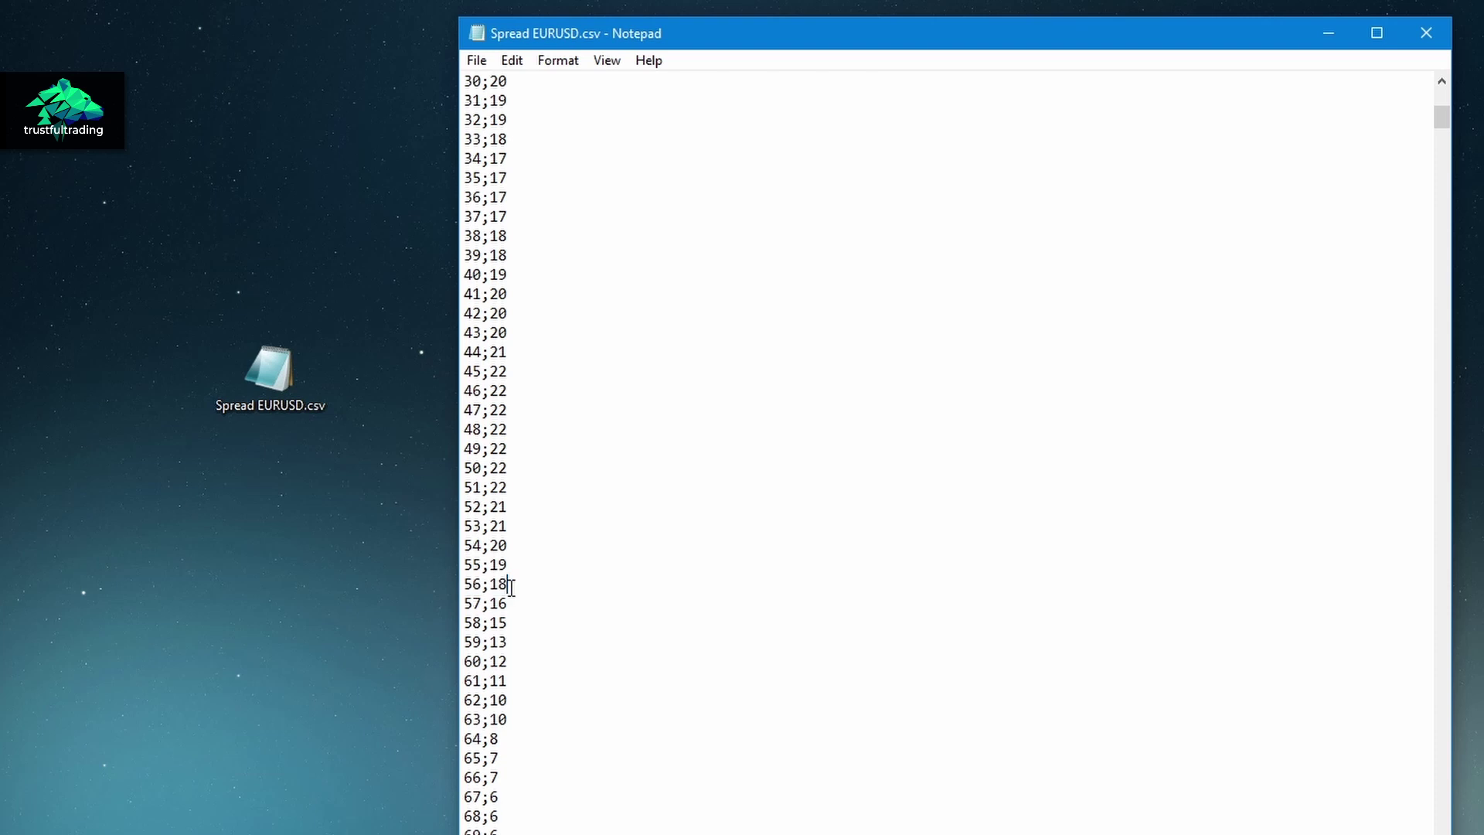
Step: Select the spread rows 32;19 through 59;13, close Notepad and return to MetaTrader
left_click_drag(465, 119, 610, 636)
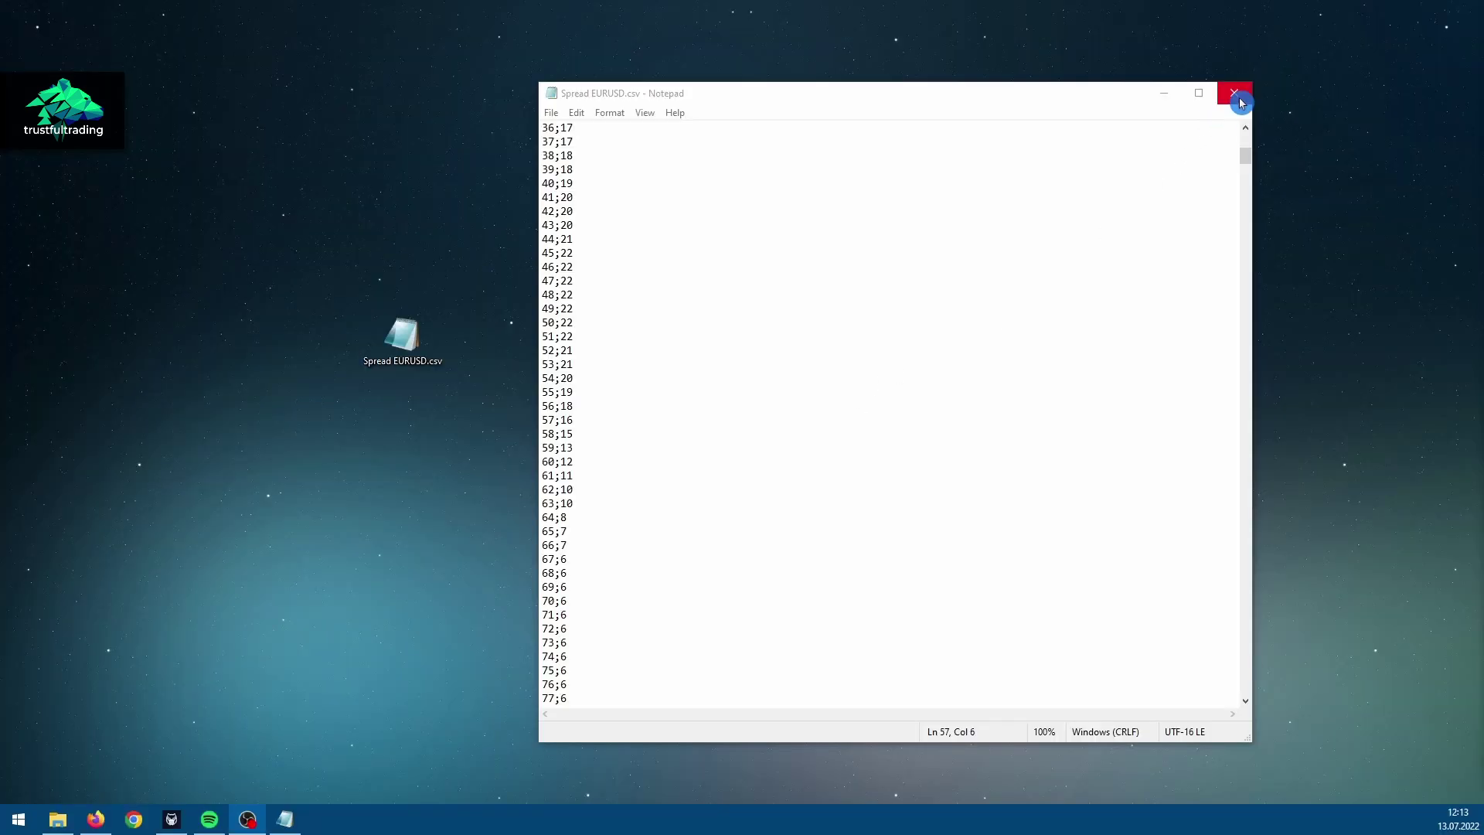
left_click(1234, 93)
left_click(171, 819)
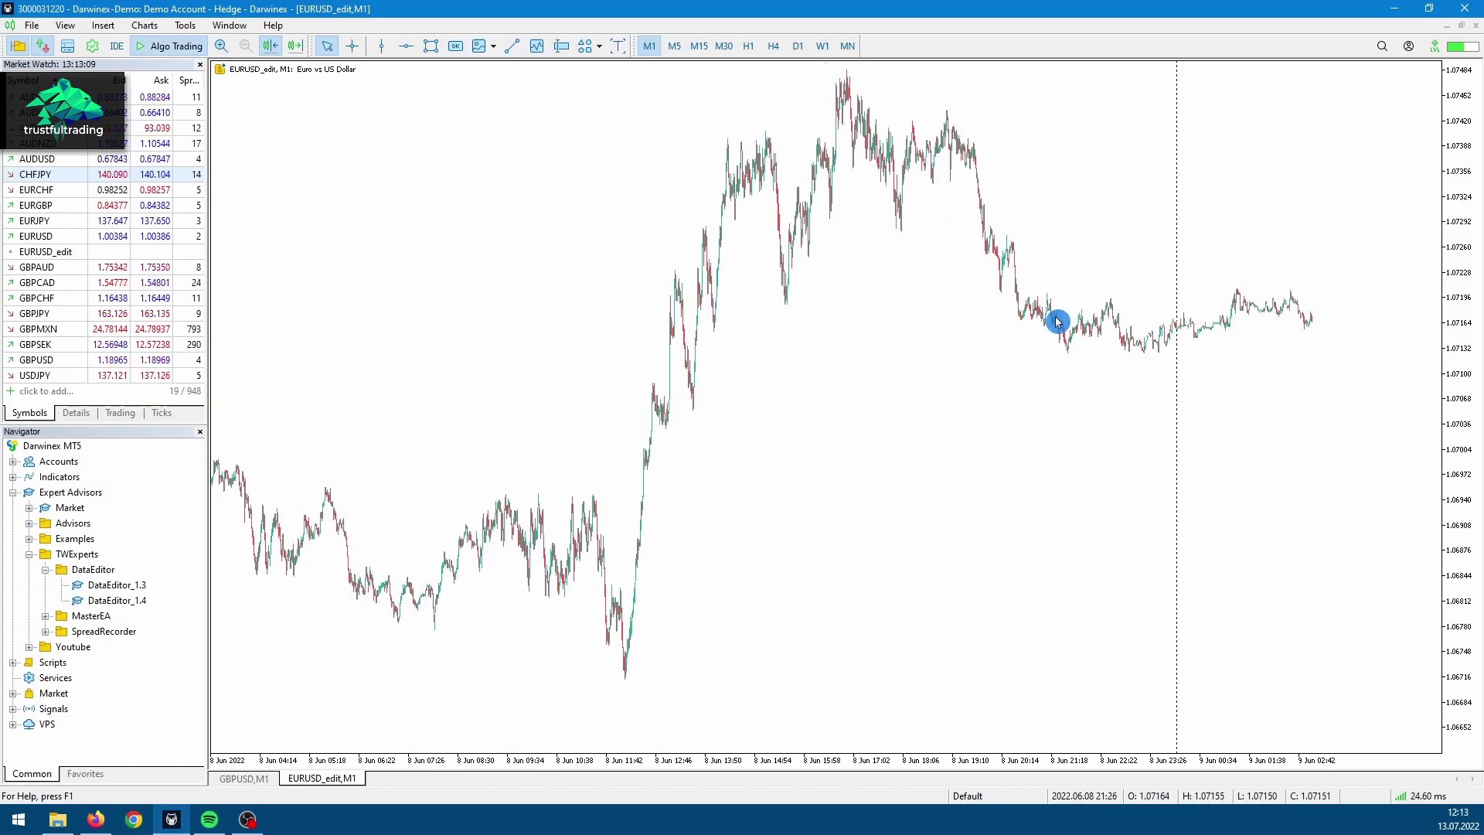
Step: Open Symbols from Market Watch, enlarge it, and select EURUSD_edit under Custom > Forex
right_click(74, 180)
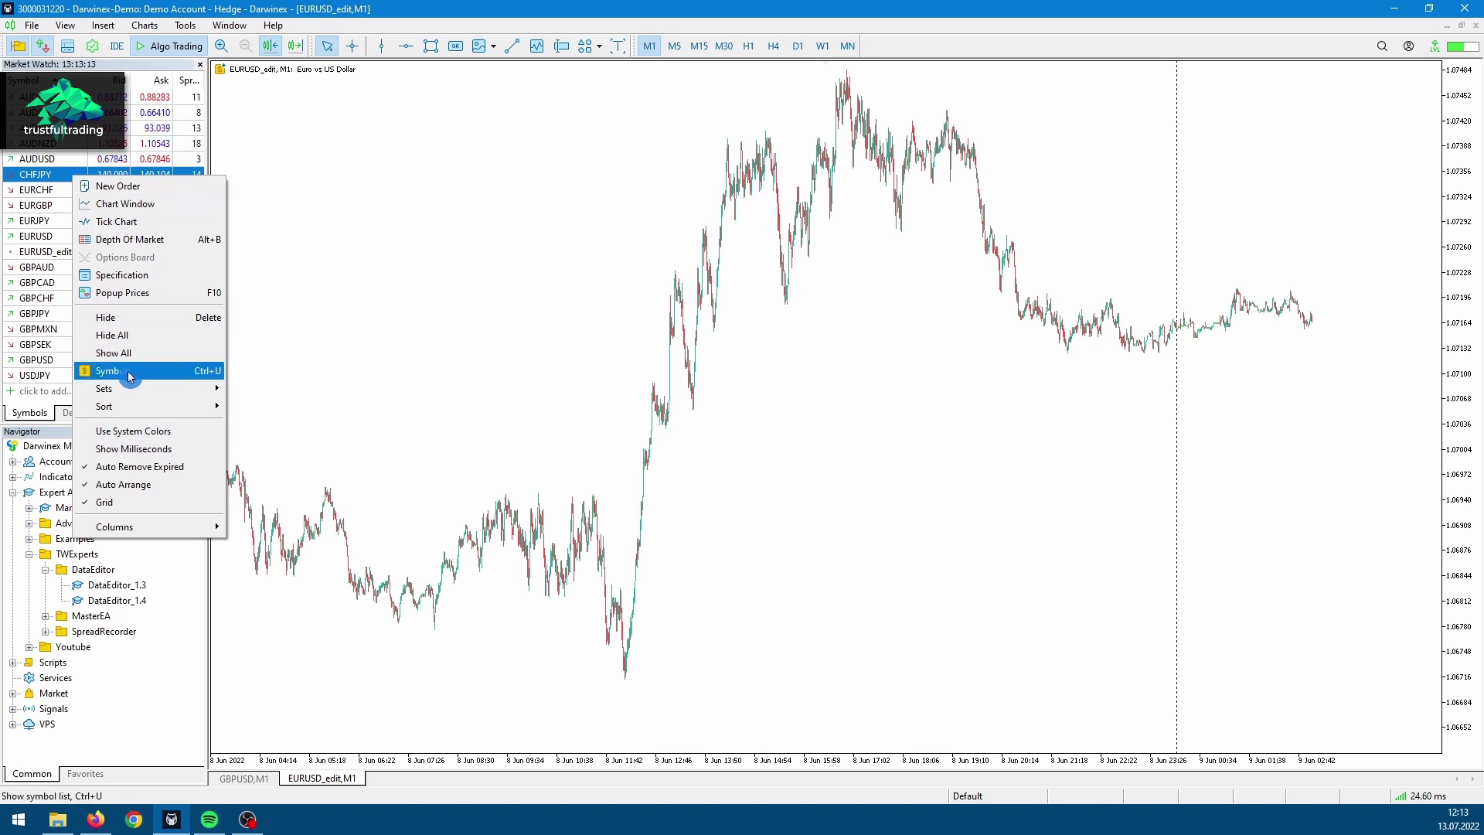
right_click(42, 179)
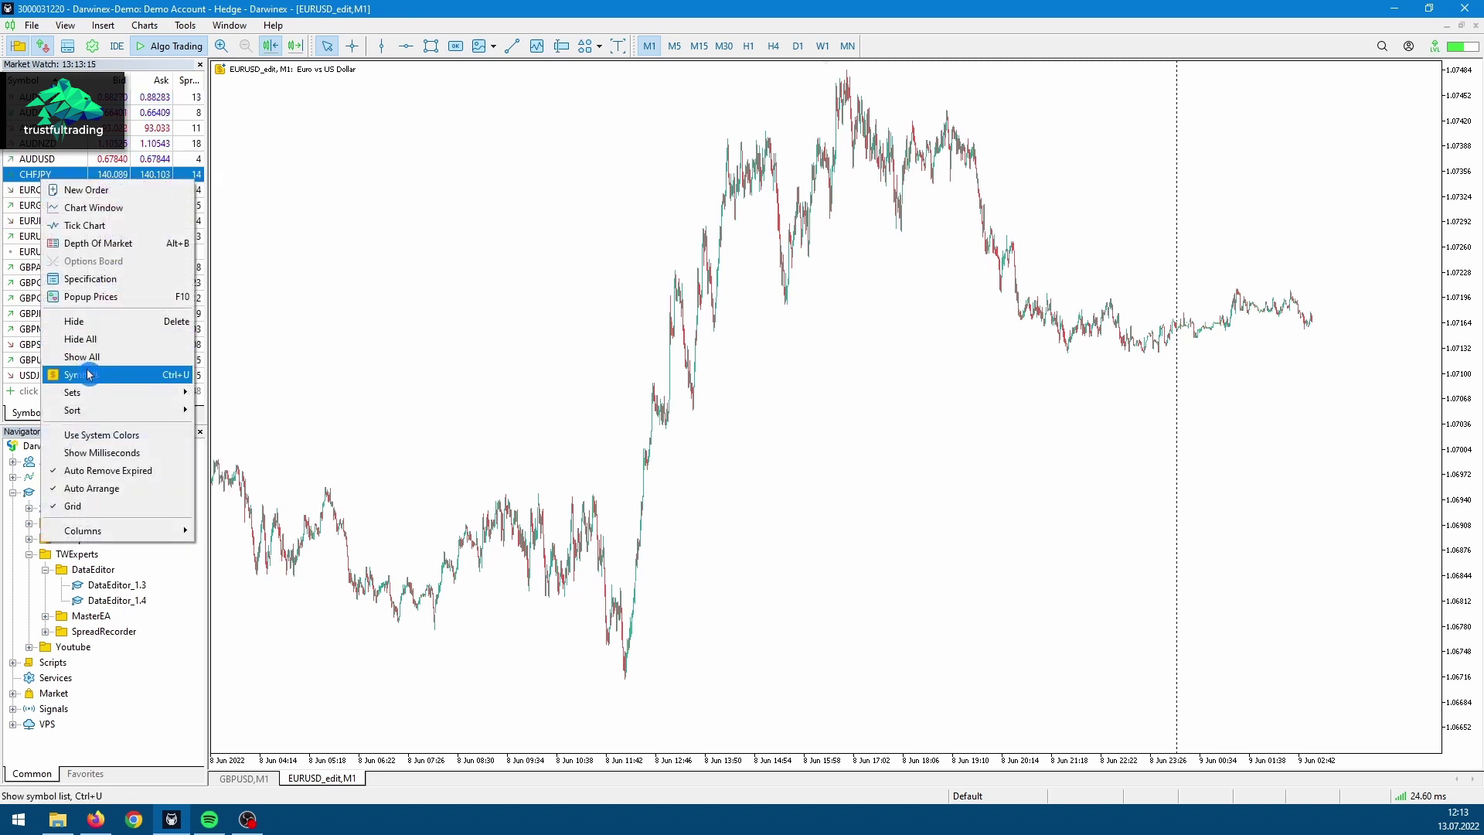
left_click(119, 379)
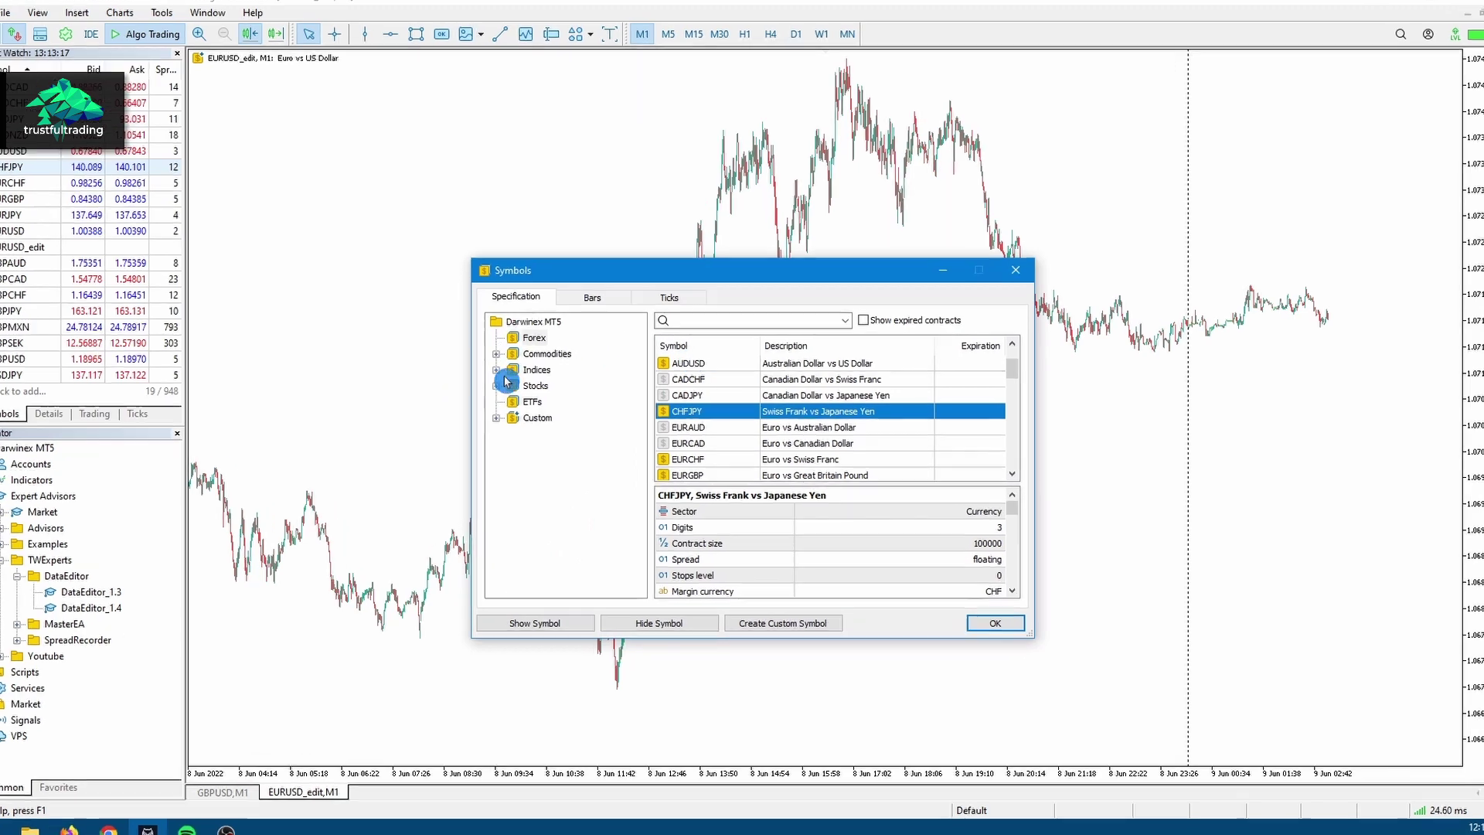
left_click_drag(429, 242, 230, 108)
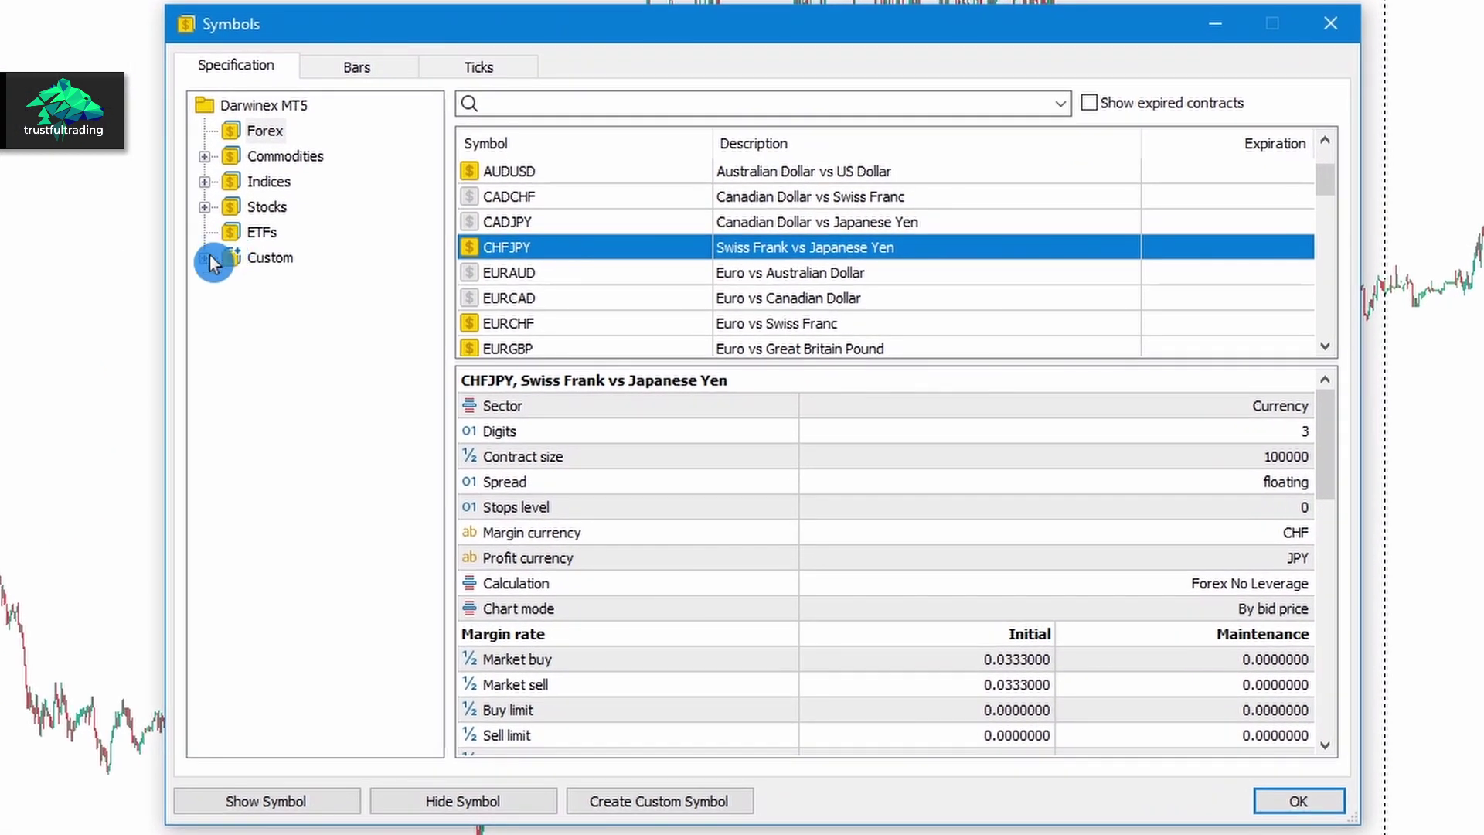
left_click(229, 263)
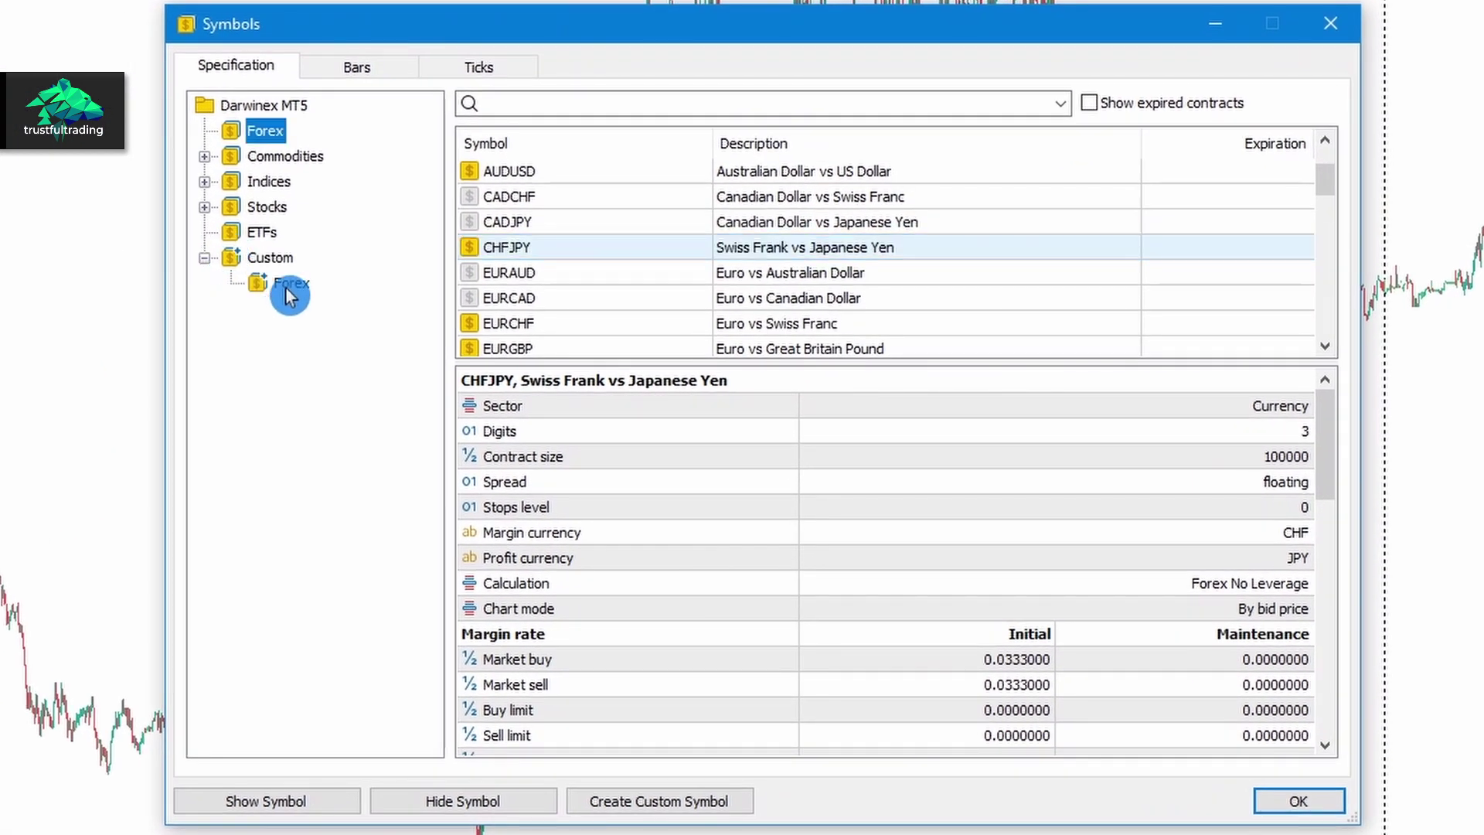
left_click(314, 286)
scroll(762, 280, "down", 2)
left_click(721, 323)
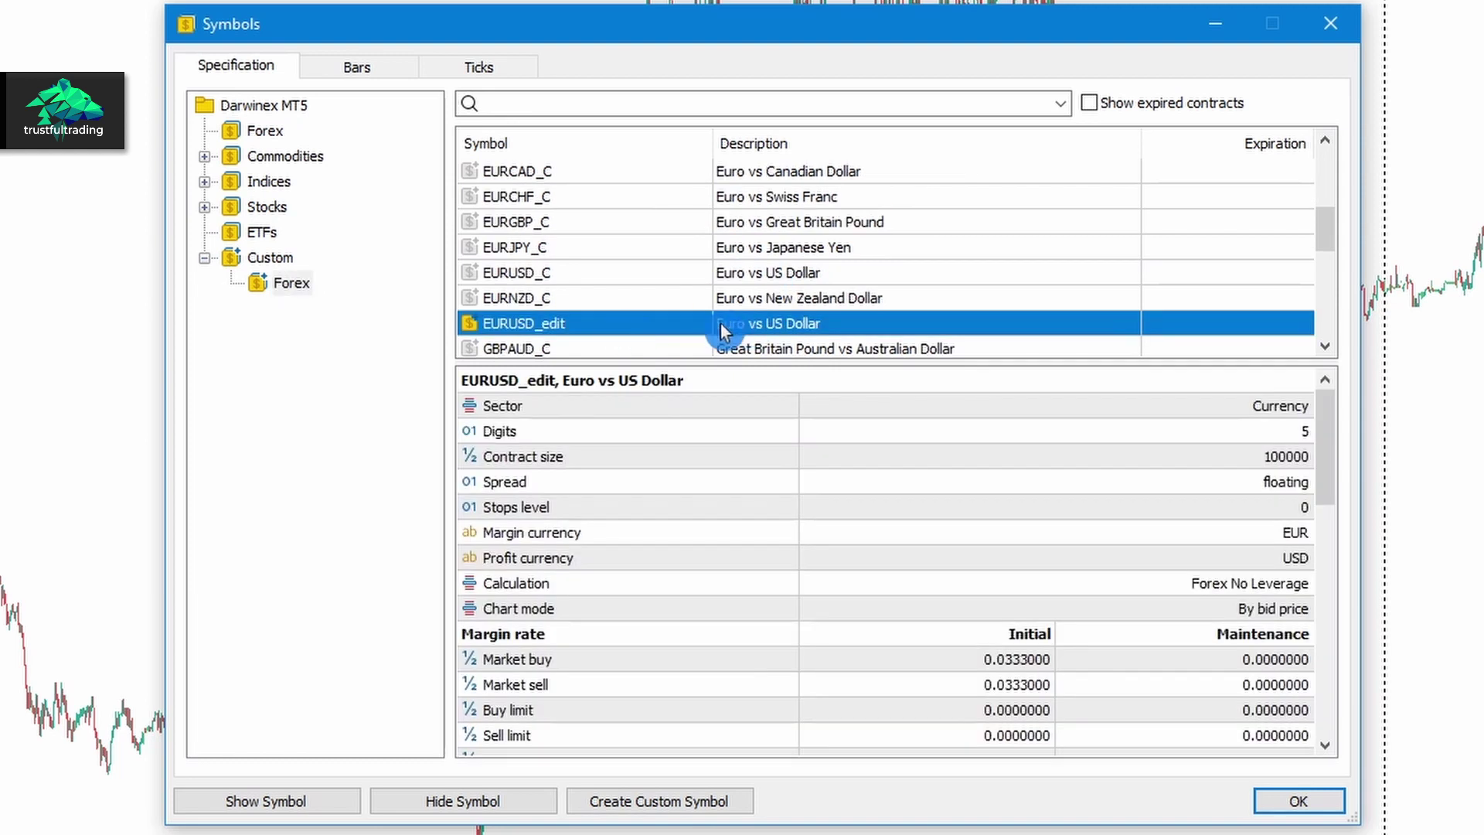
Step: Request EURUSD_edit's 304686 M1 bars and mark the 00:56 bar with zero spread
left_click(378, 71)
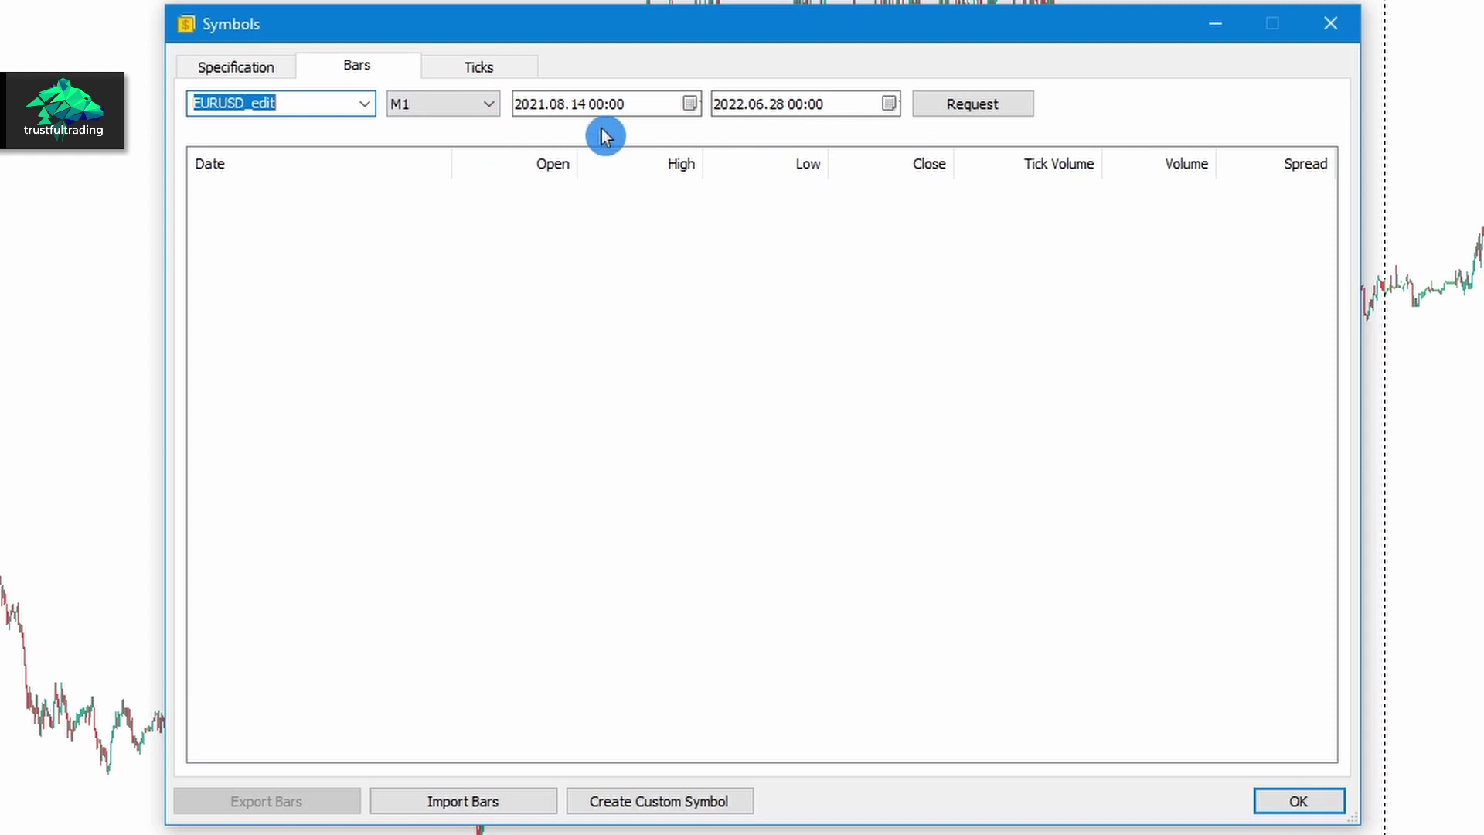
left_click(981, 110)
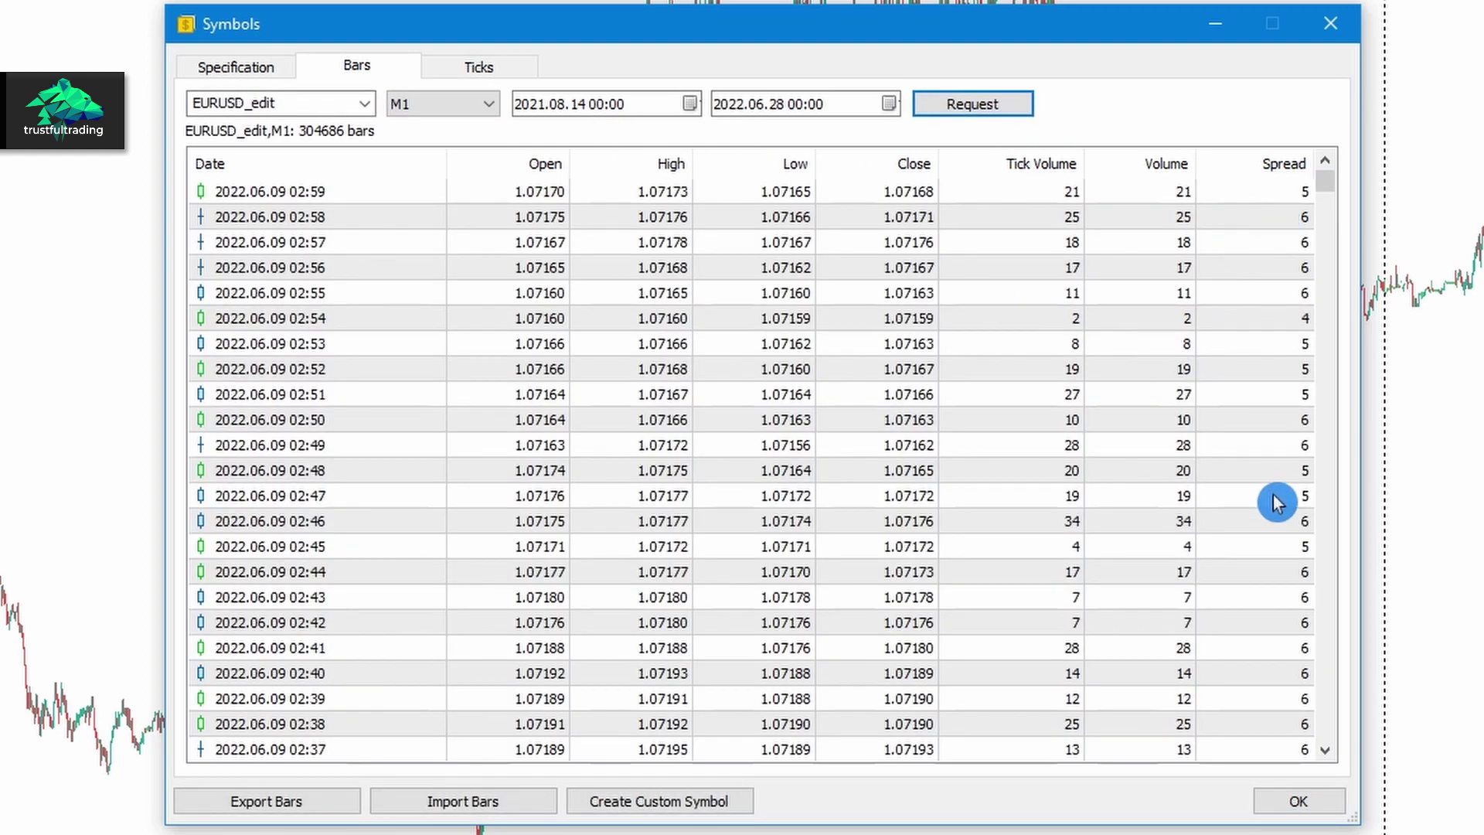
scroll(1267, 551, "down", 2)
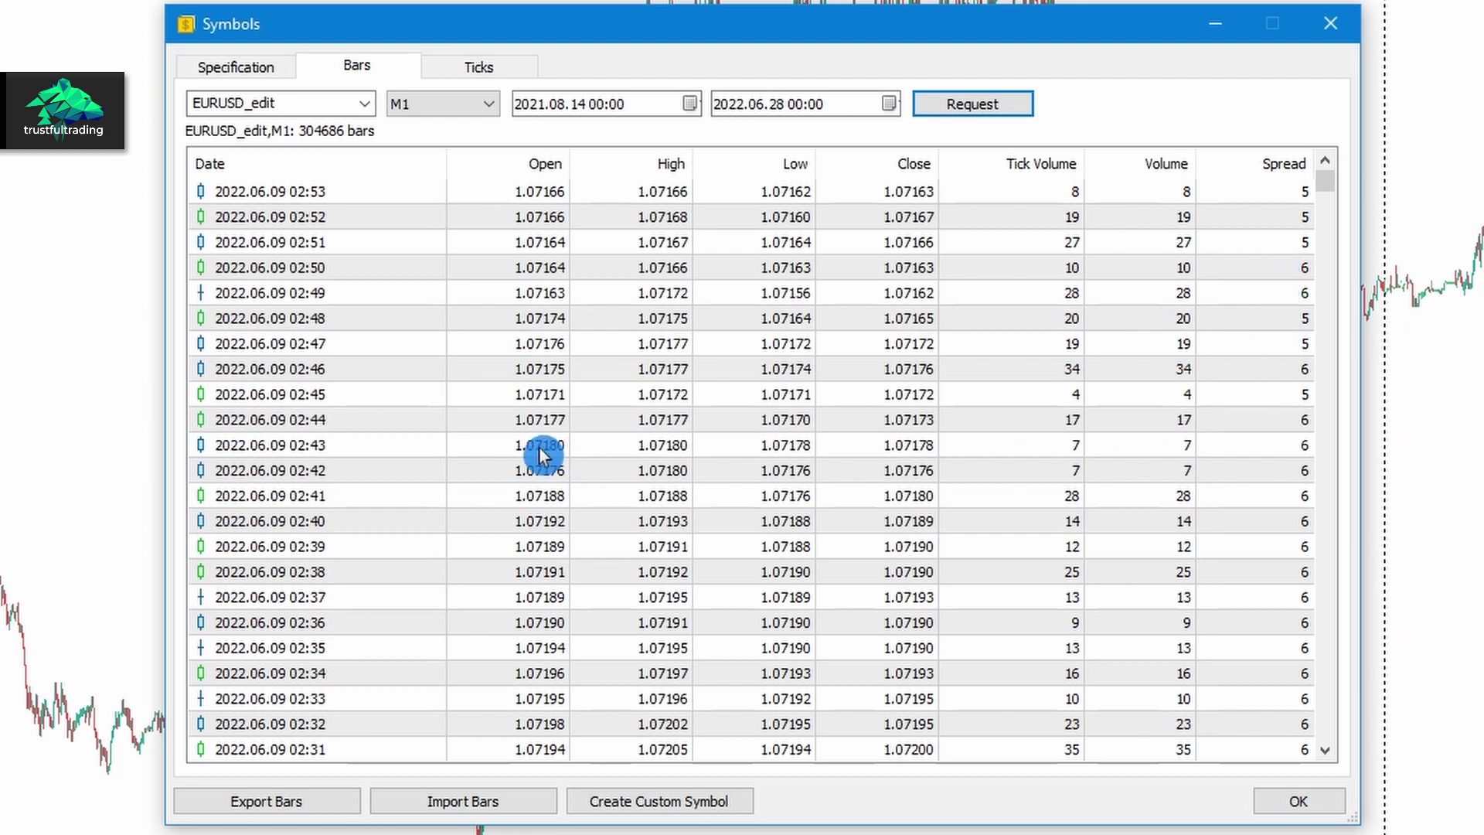
scroll(539, 456, "down", 4)
scroll(539, 456, "down", 20)
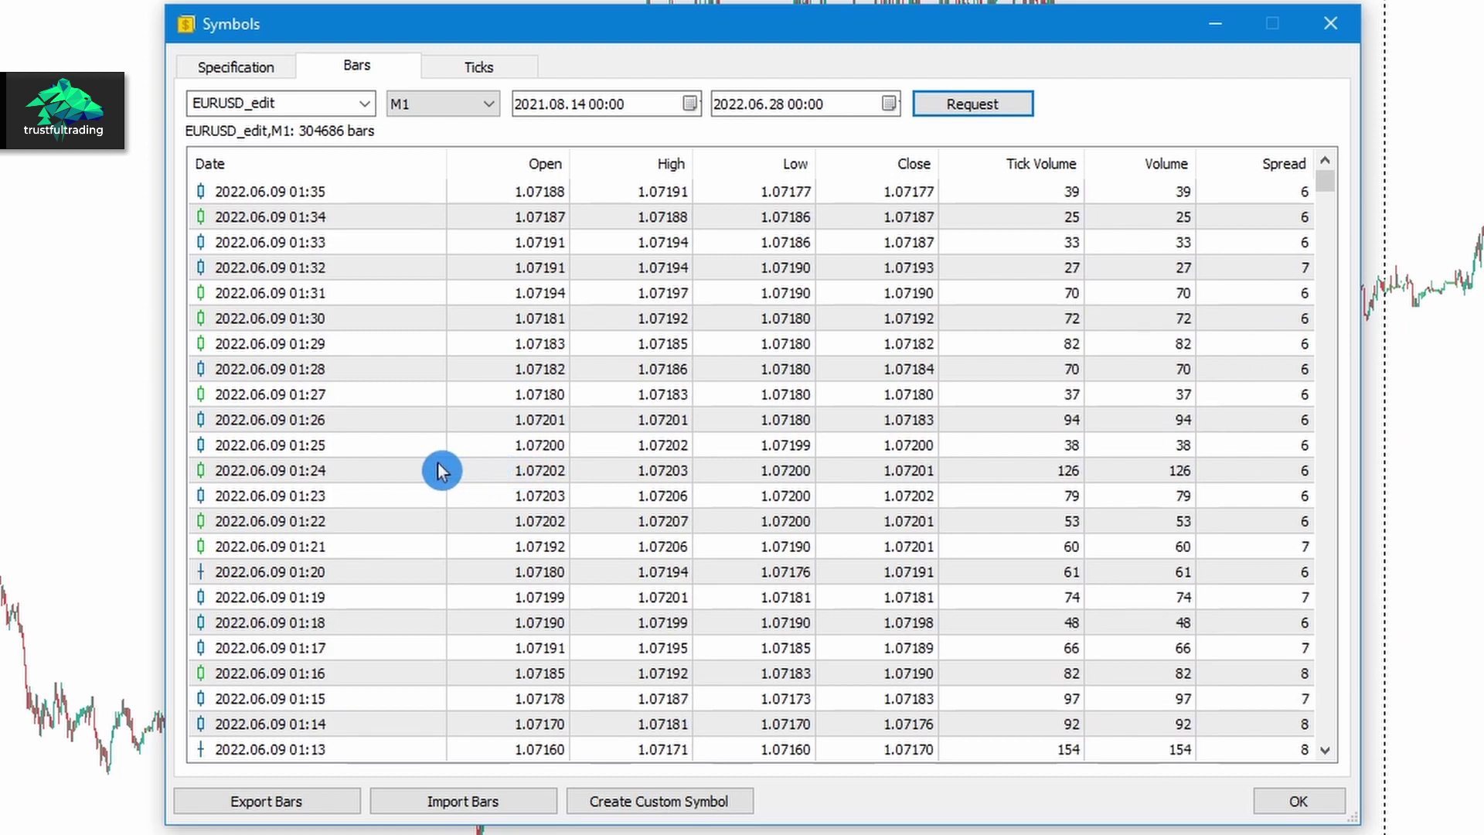
scroll(379, 458, "down", 6)
left_click(365, 422)
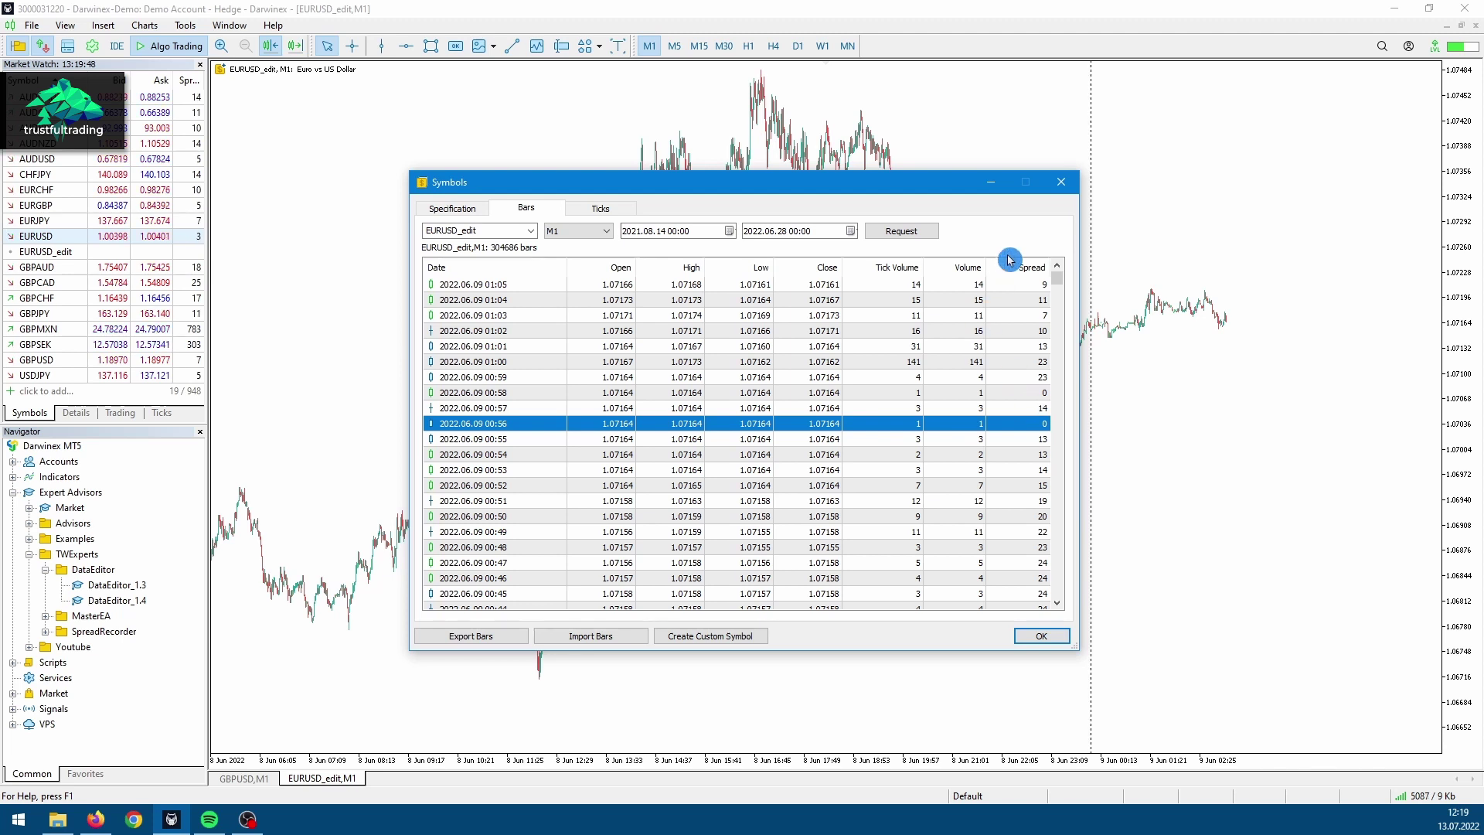
Step: Close Symbols and attach DataEditor_1.4 to the EURUSD_edit chart with default inputs
left_click(1062, 186)
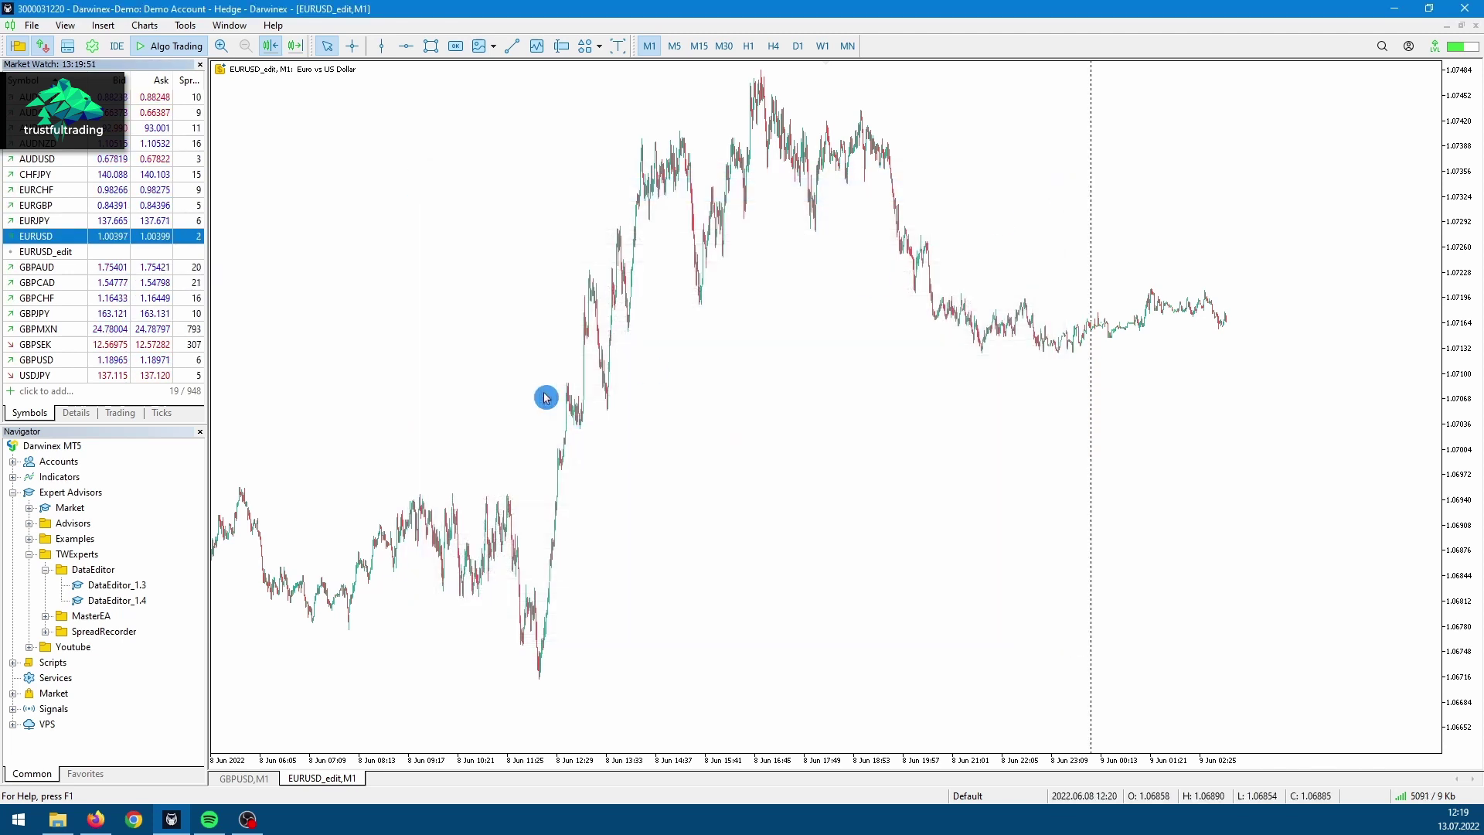
left_click(144, 602)
left_click_drag(134, 611, 678, 192)
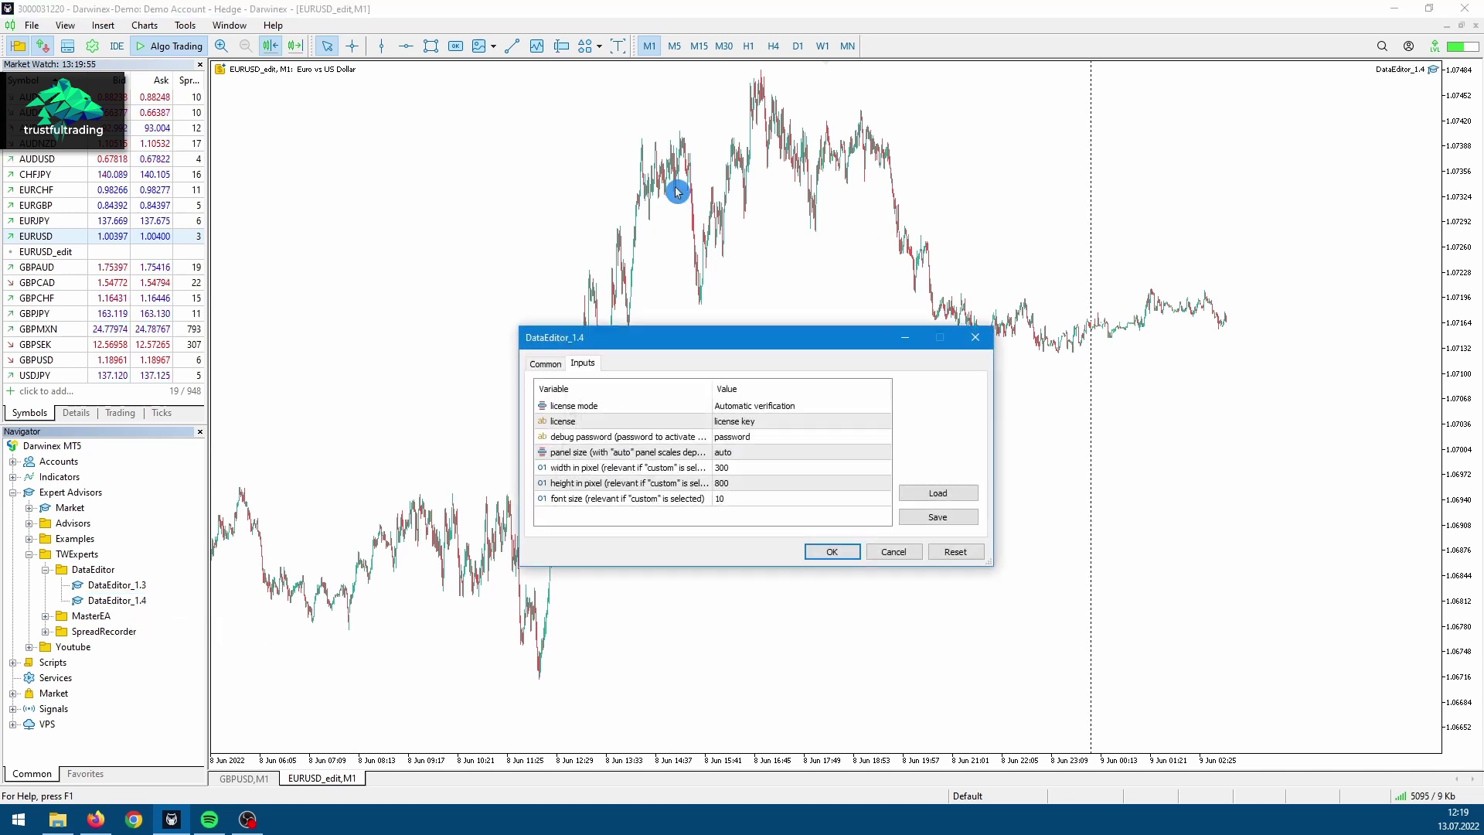
left_click(832, 552)
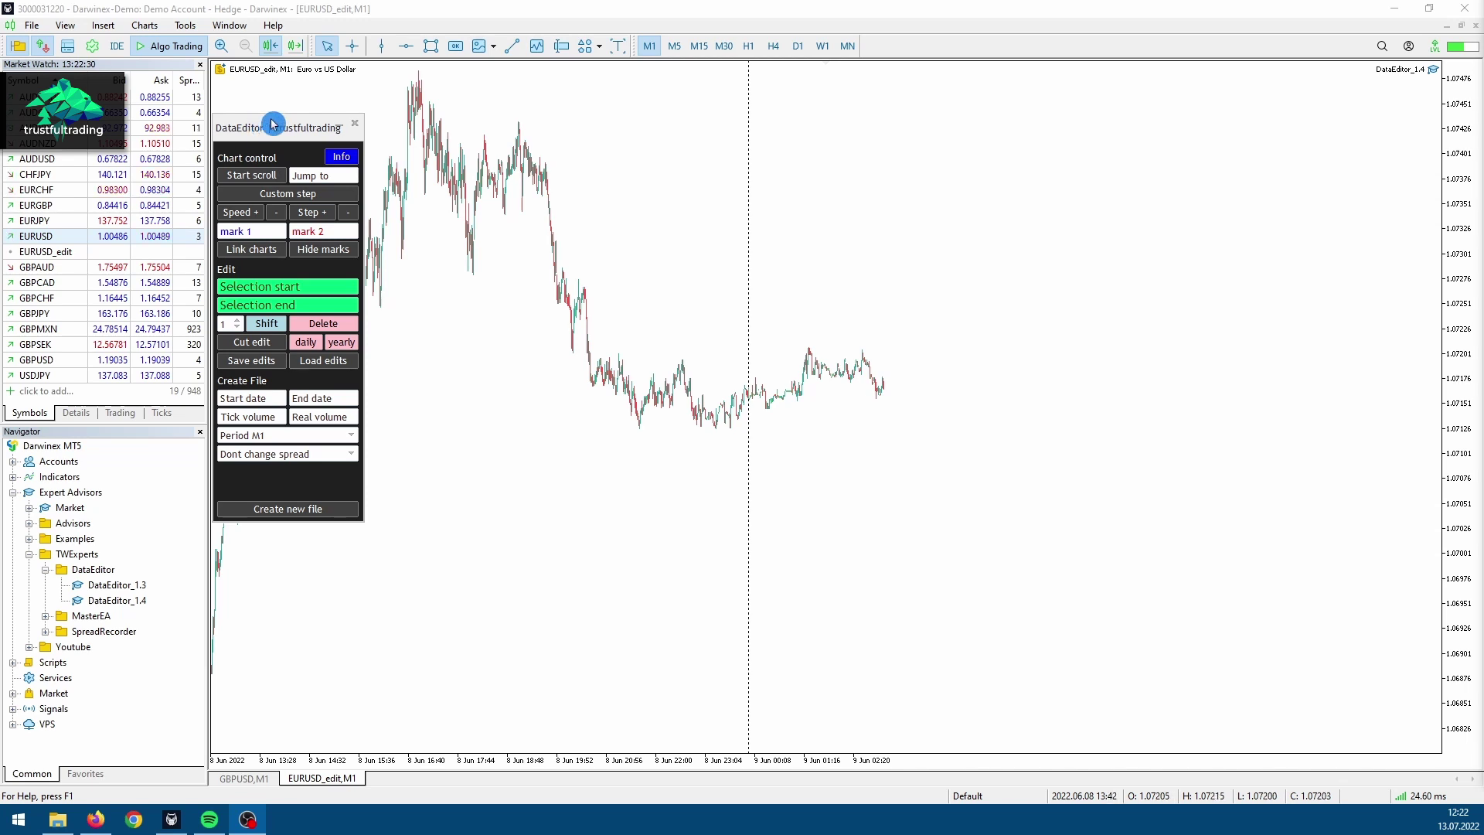
left_click_drag(508, 514, 663, 525)
left_click_drag(663, 524, 901, 534)
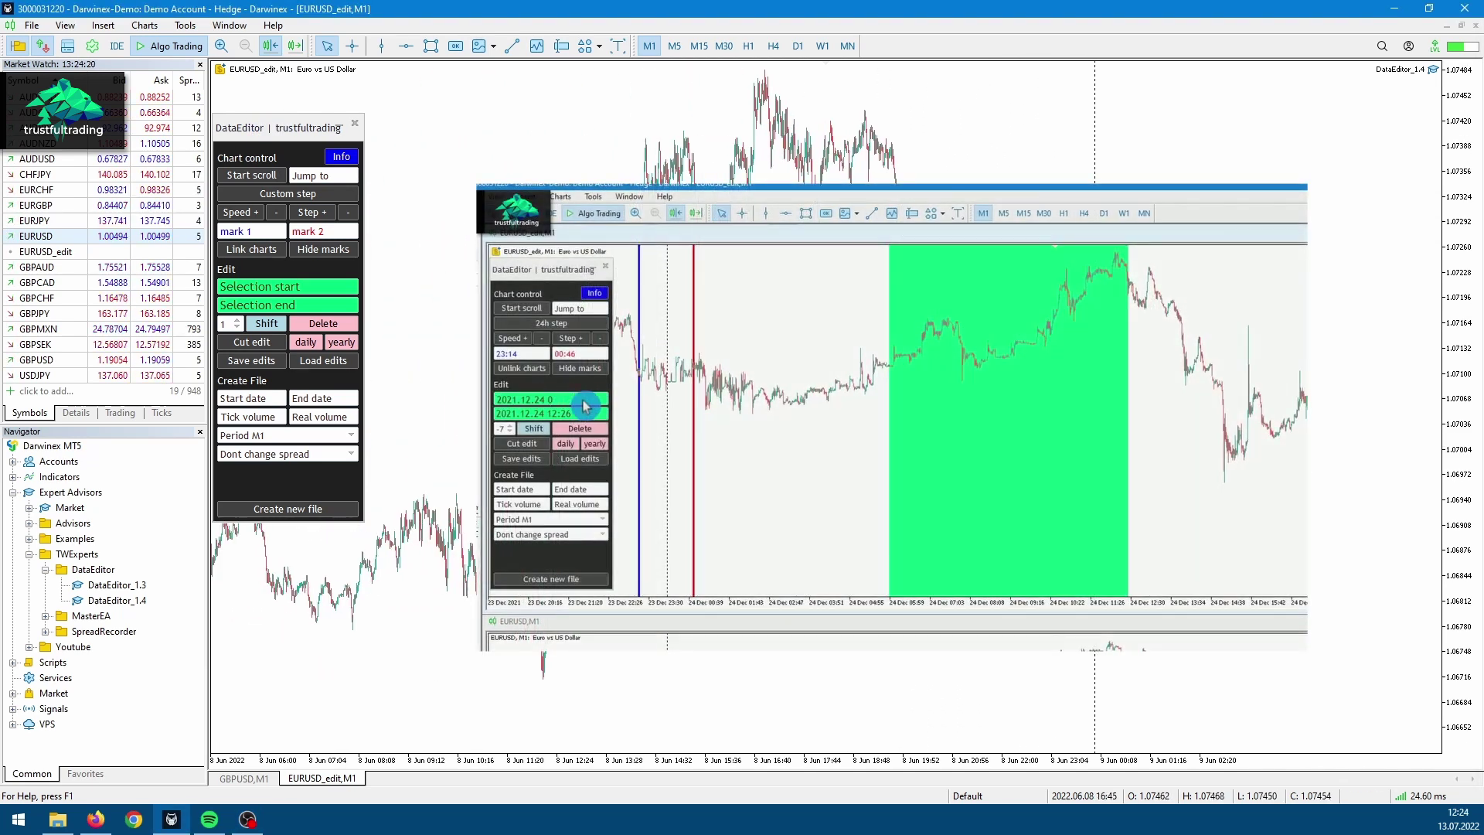
left_click(421, 165)
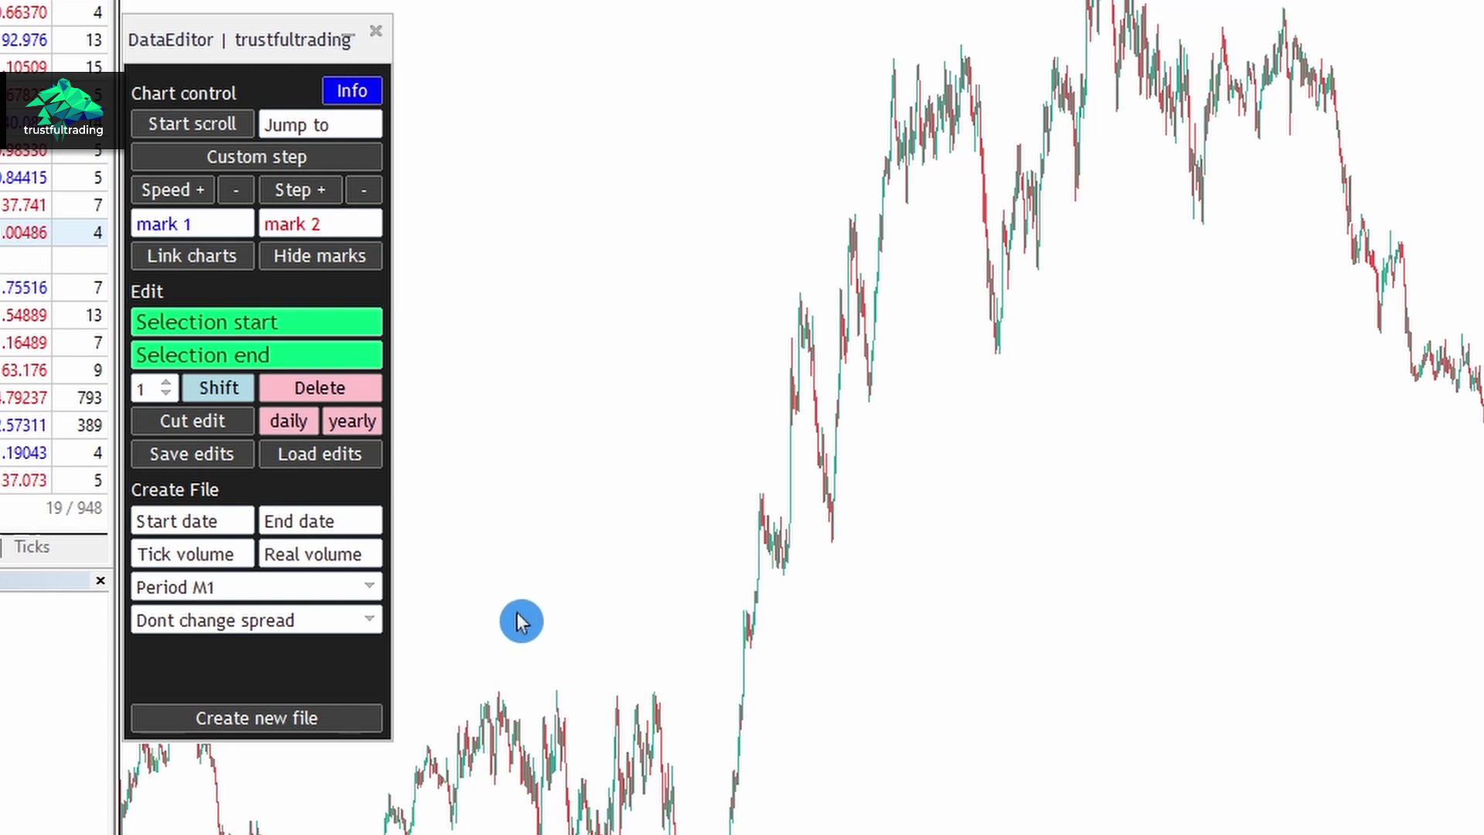
Step: Set the new file's tick volume and real volume to 10, keeping Period M1
left_click(215, 555)
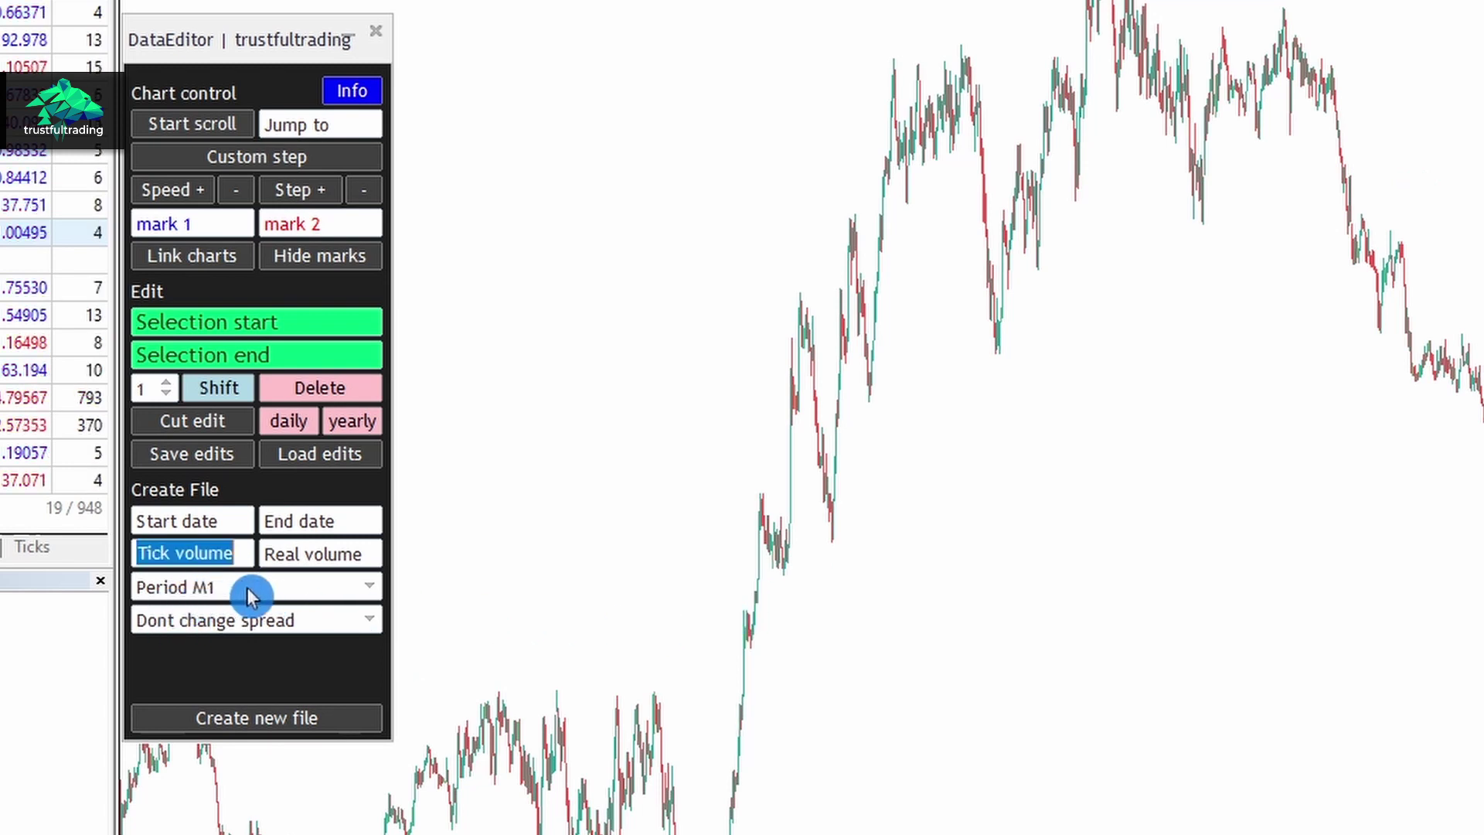
type("10")
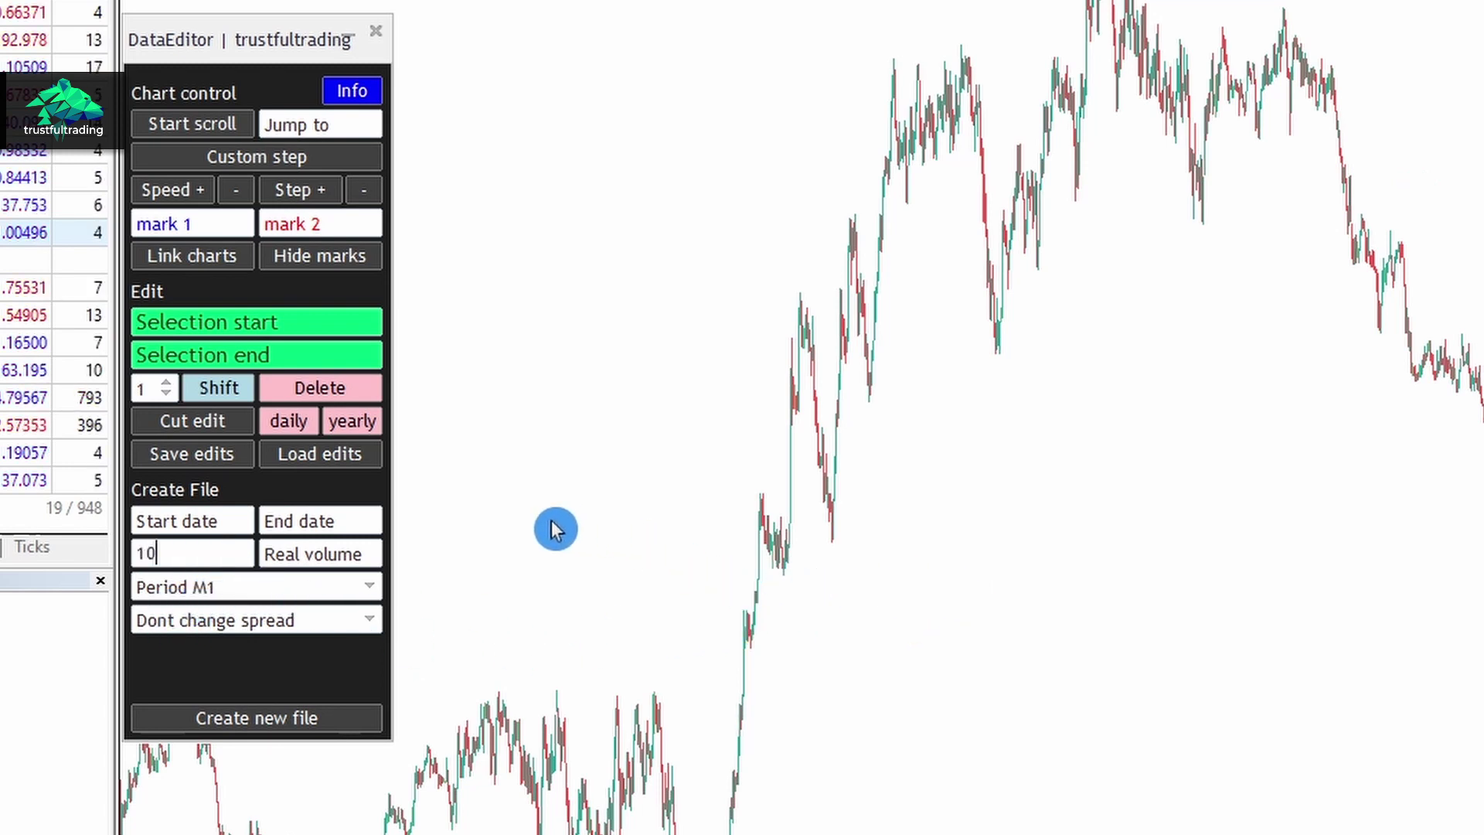
left_click(351, 558)
type("10")
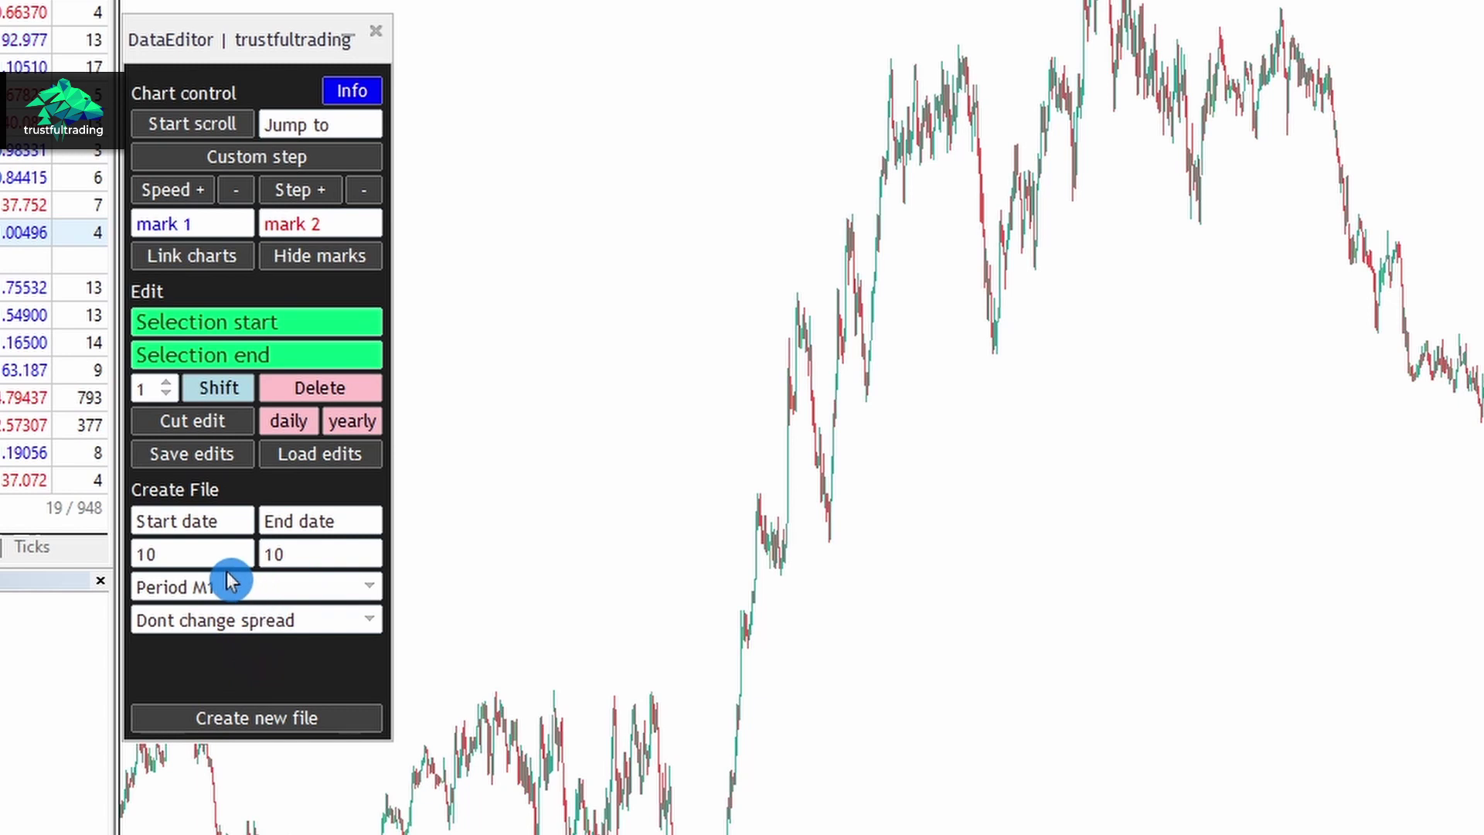
left_click(362, 589)
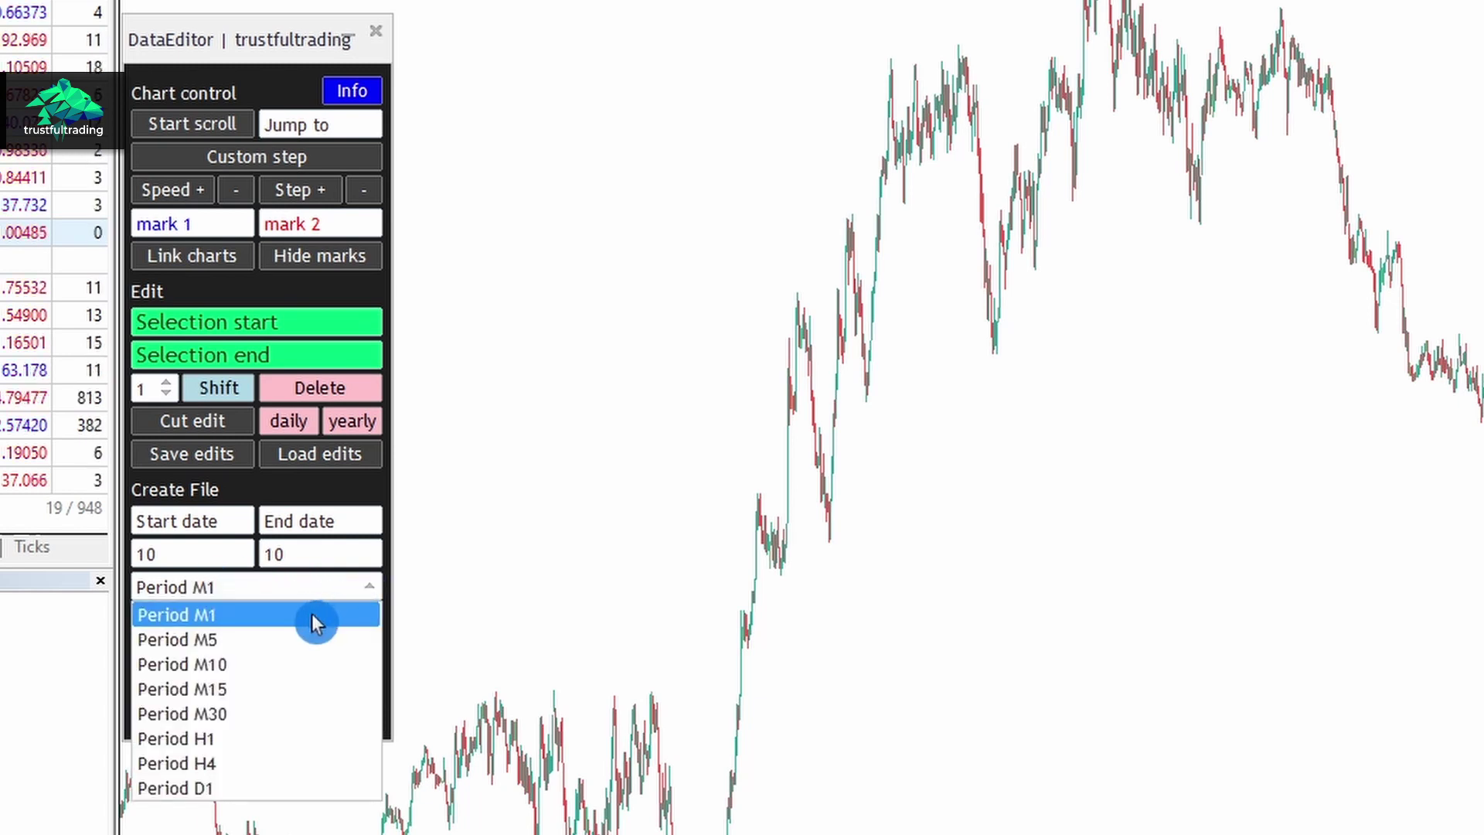
left_click(211, 617)
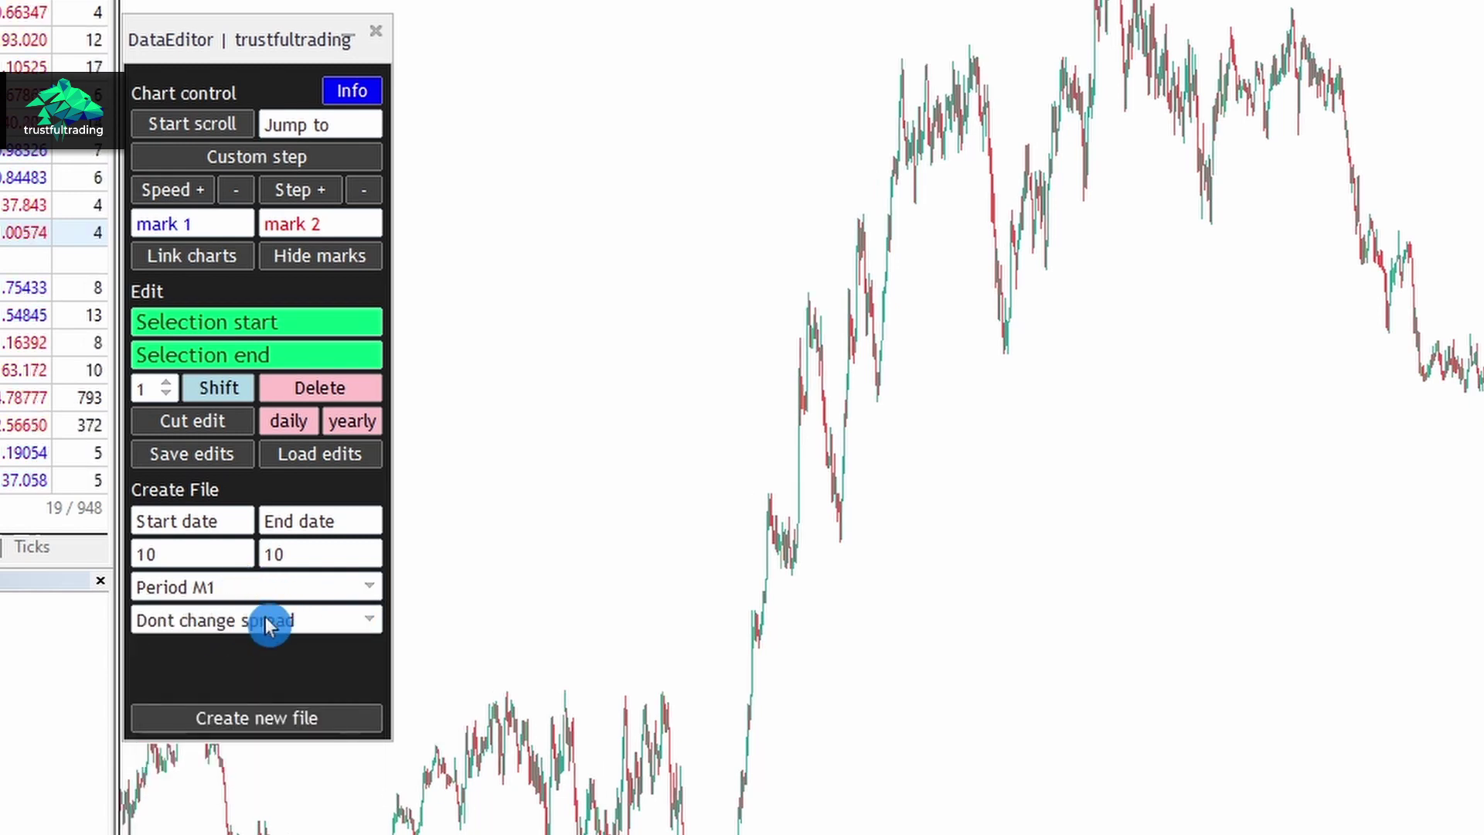
Step: Switch the spread mode to 'Use fix value' with a spread of 5
left_click(344, 626)
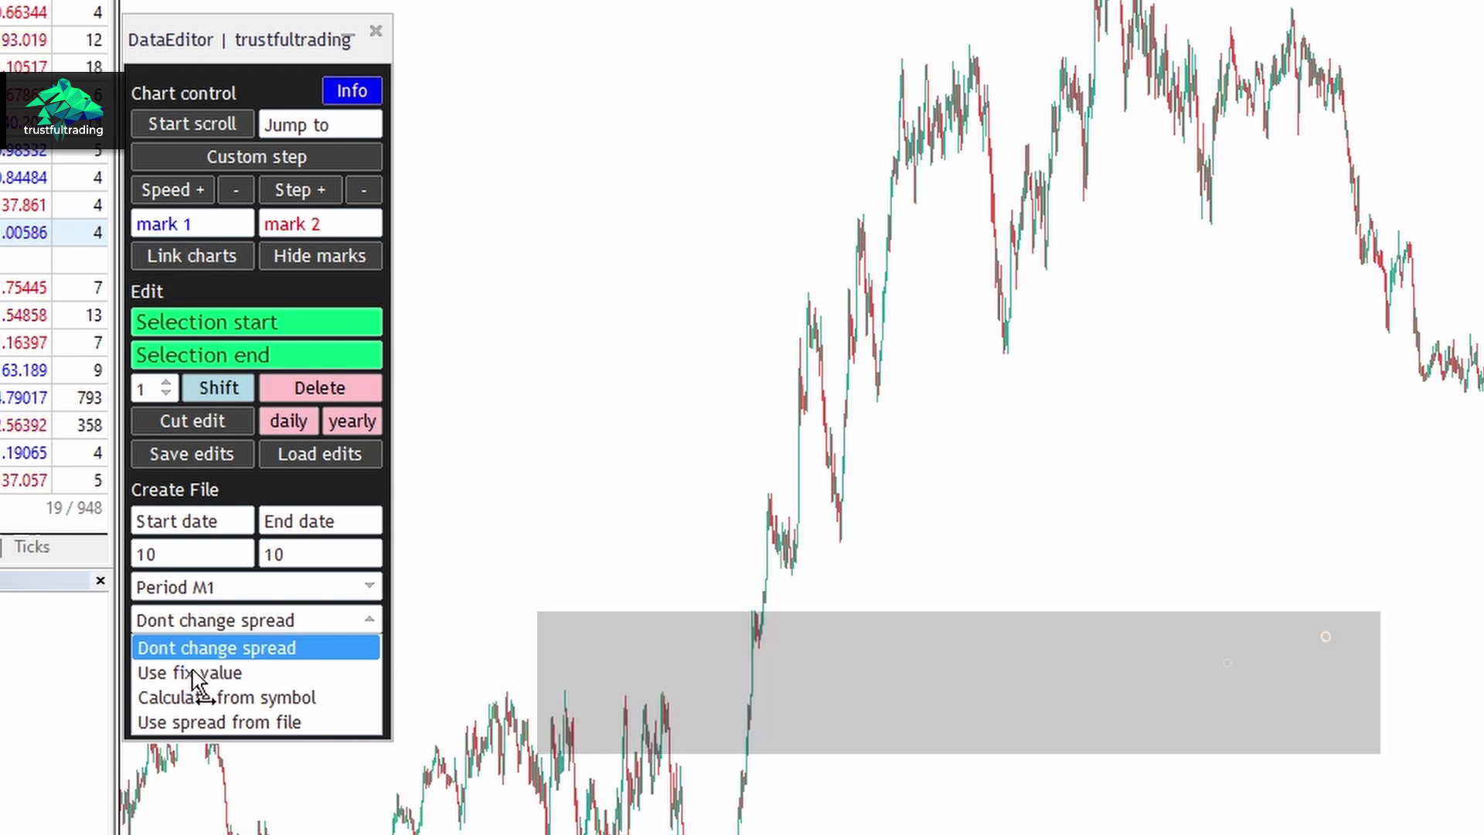
left_click(211, 674)
left_click(219, 651)
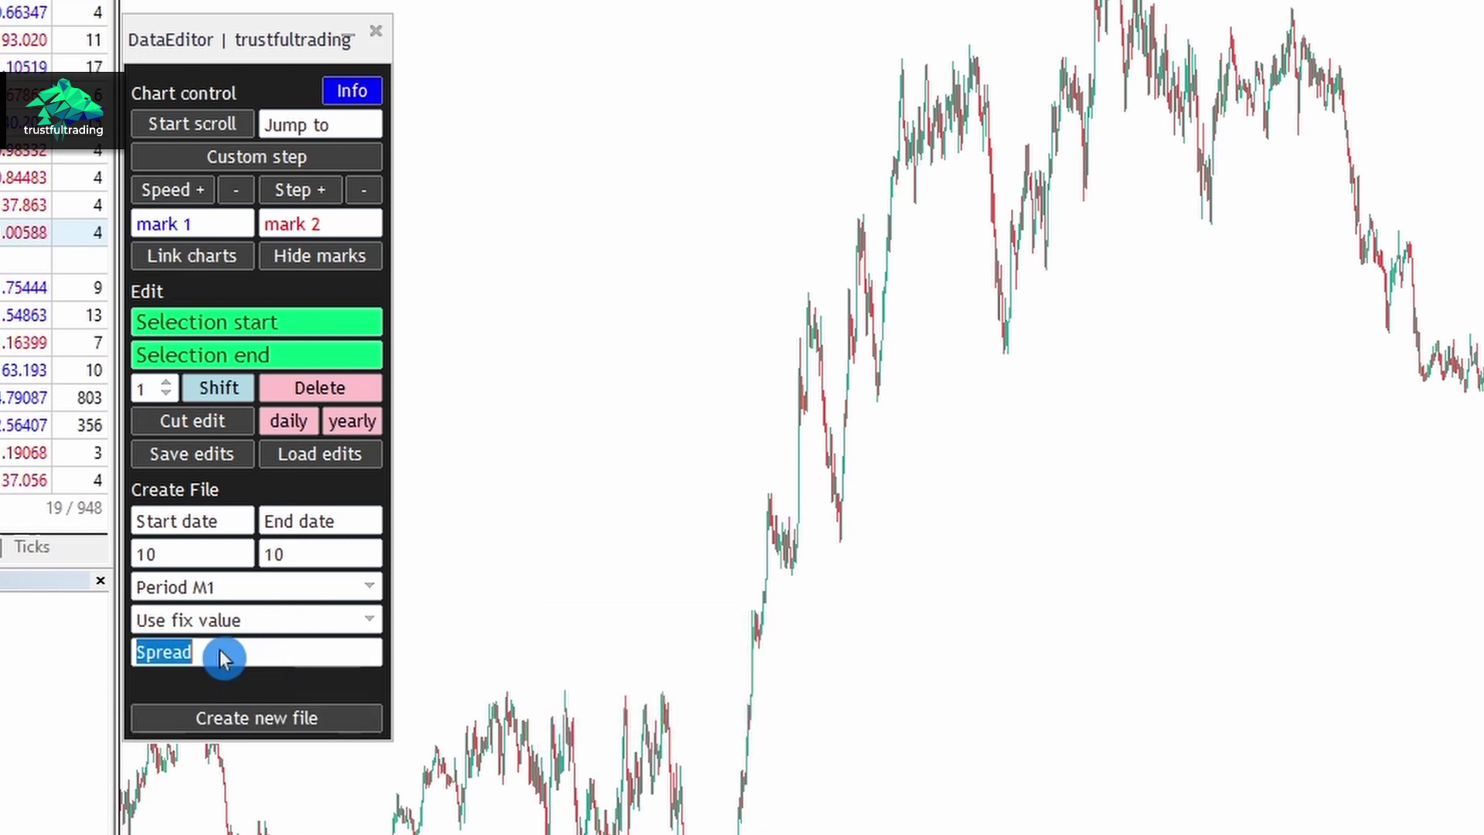
type("5")
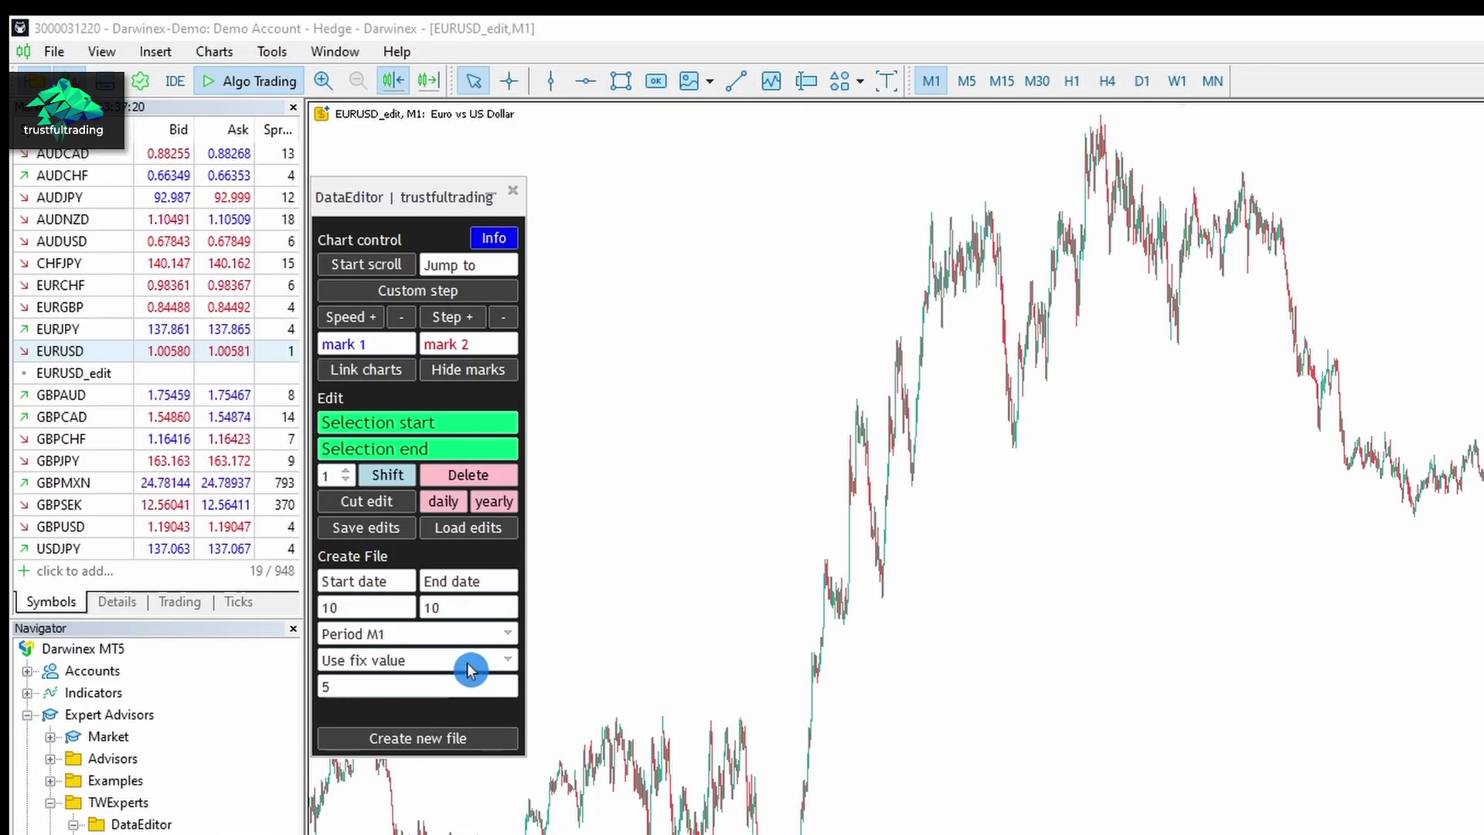
Step: Try 'Calculate from symbol', then settle on 'Use spread from file' as the spread mode
left_click(333, 629)
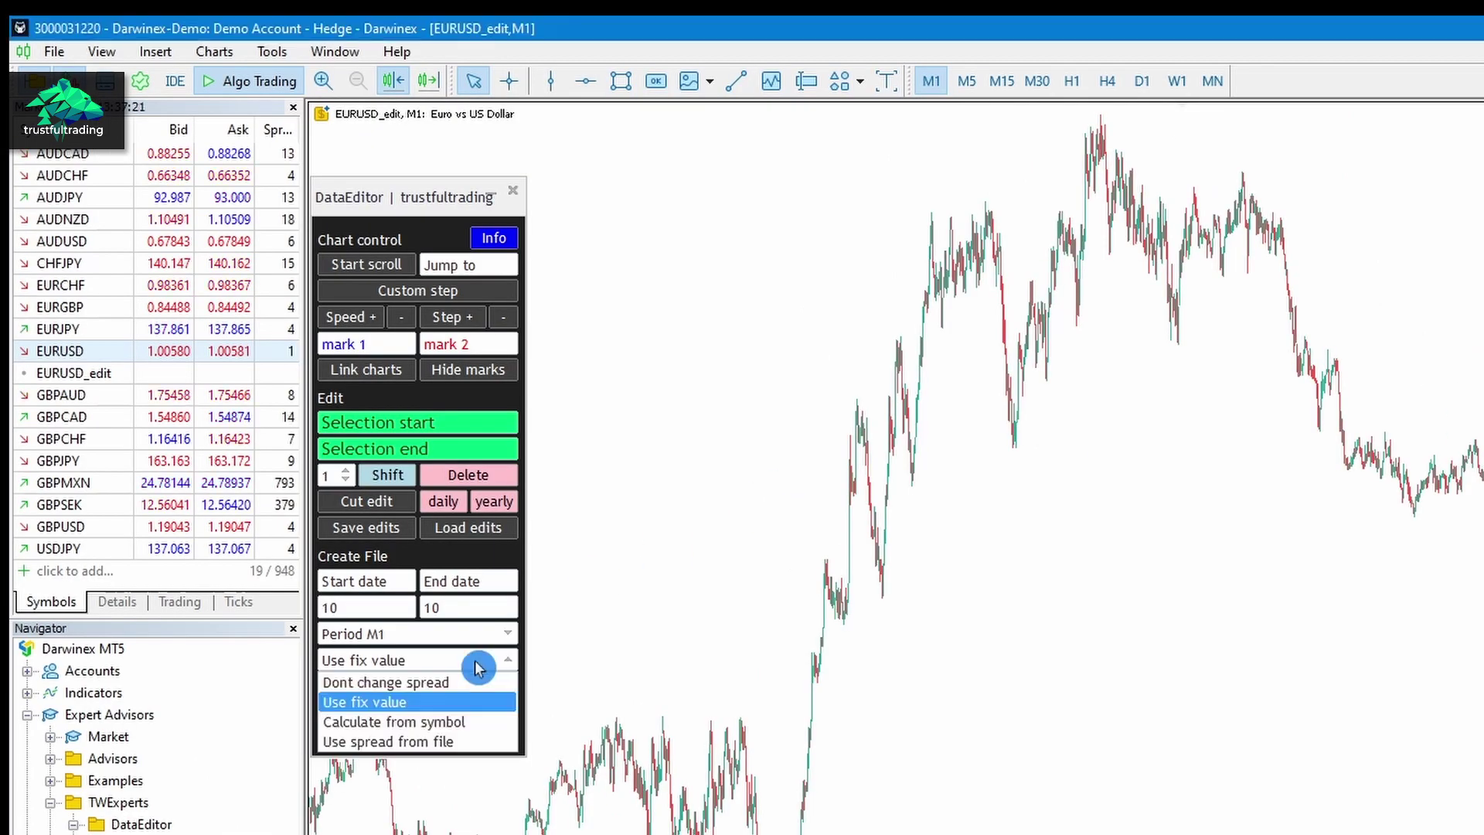
left_click(383, 723)
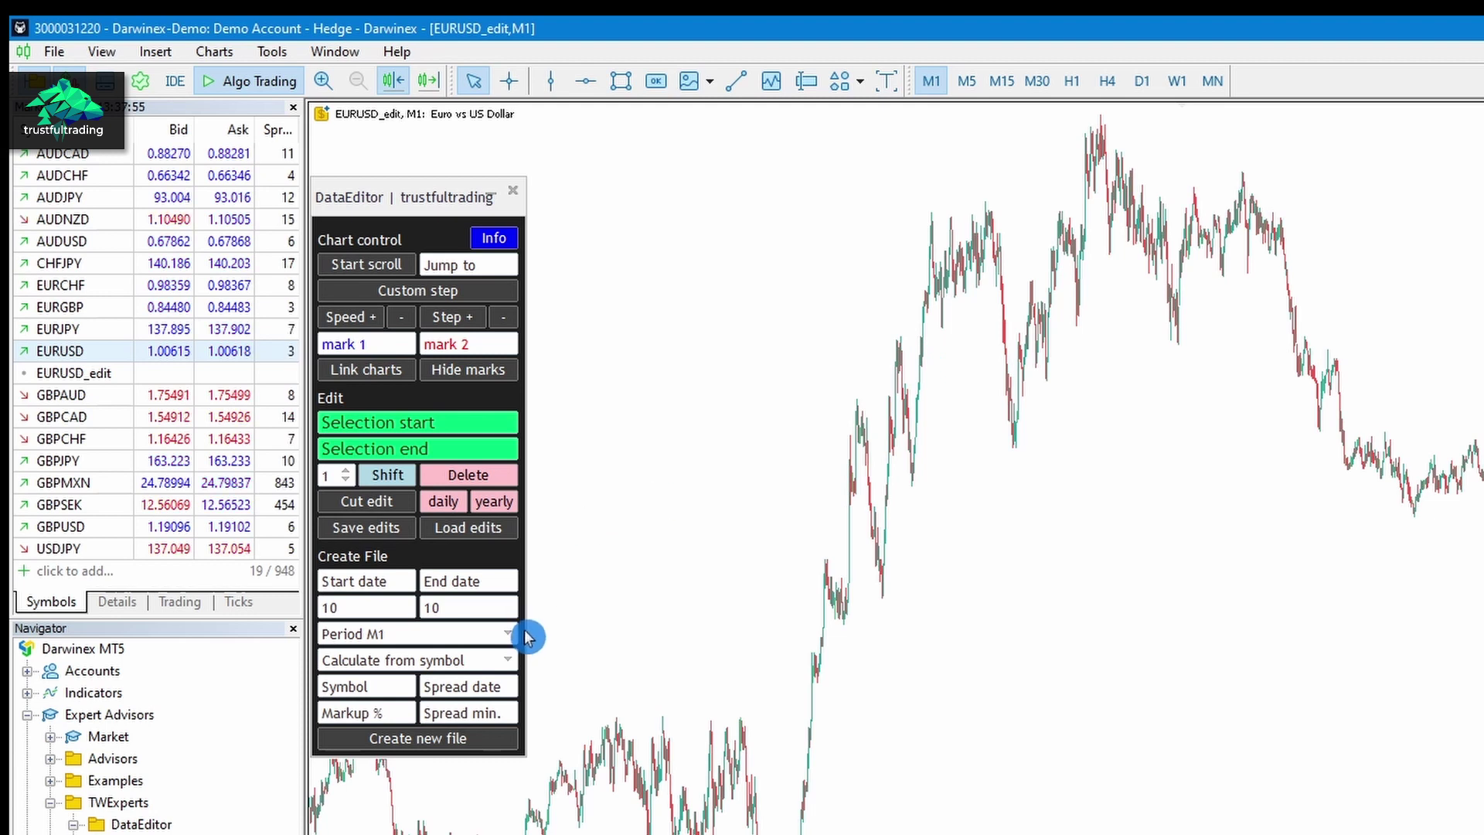
left_click(494, 661)
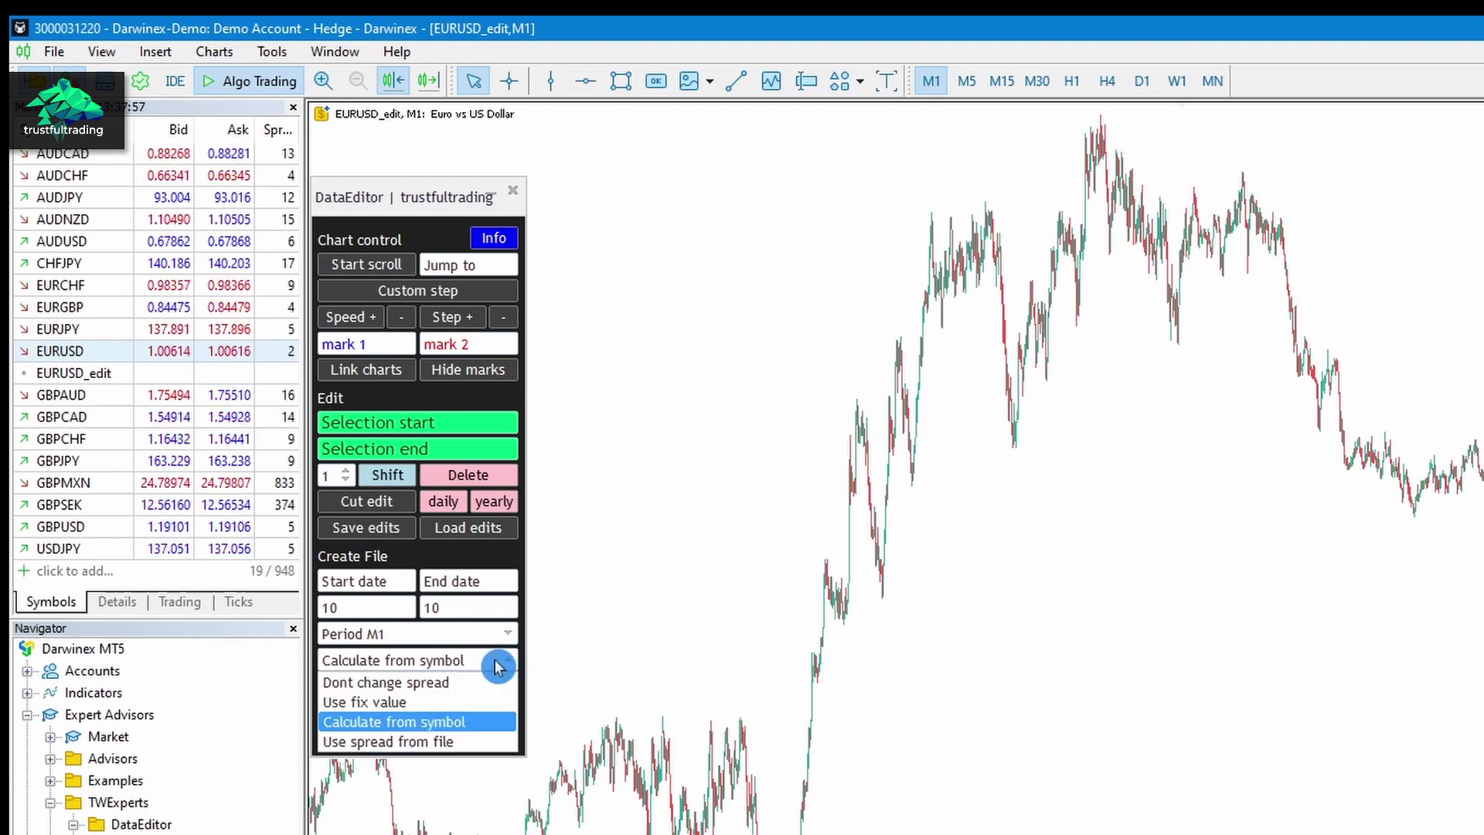
left_click(434, 742)
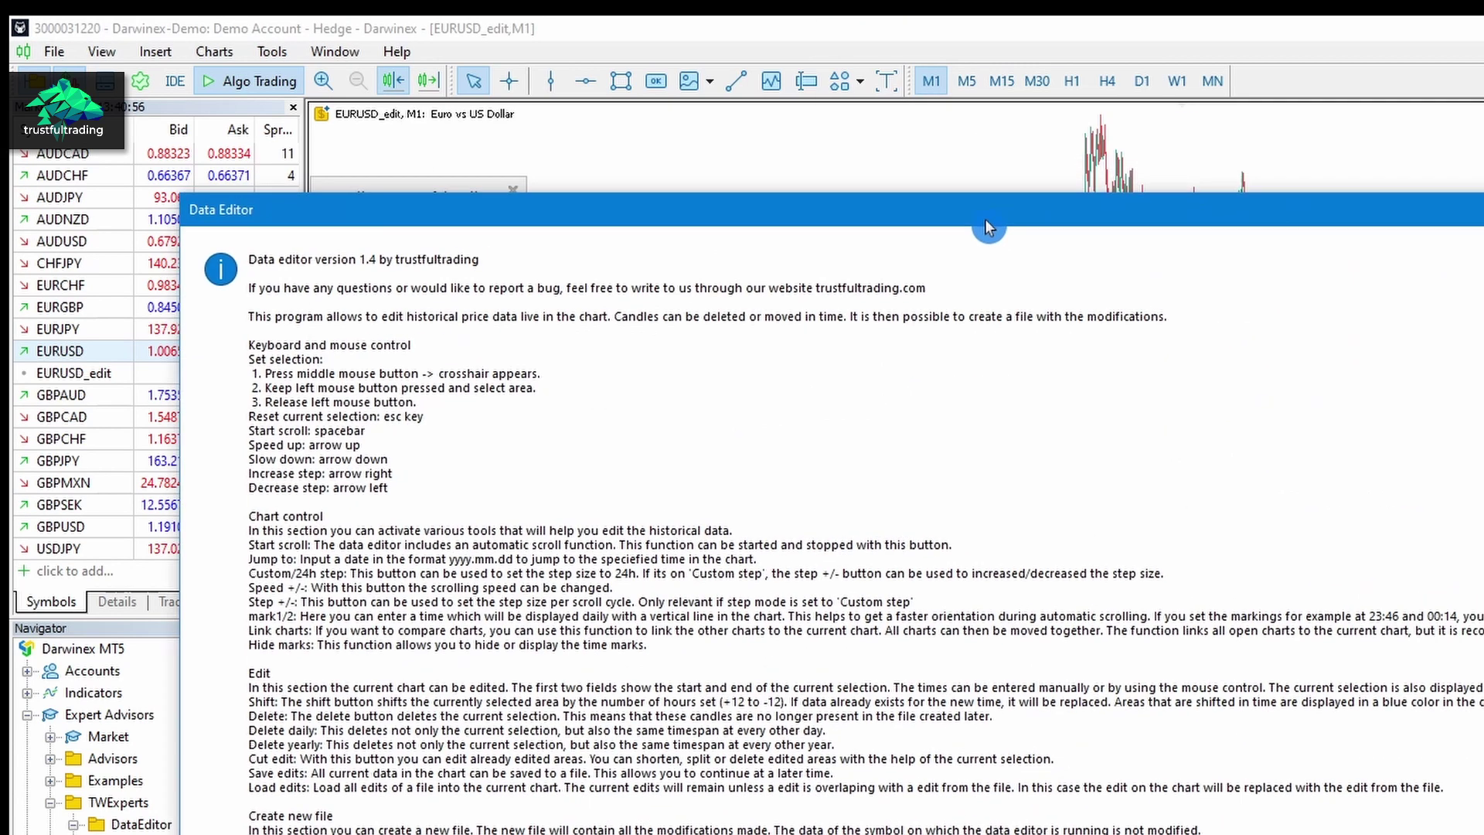
left_click_drag(985, 220, 1065, 155)
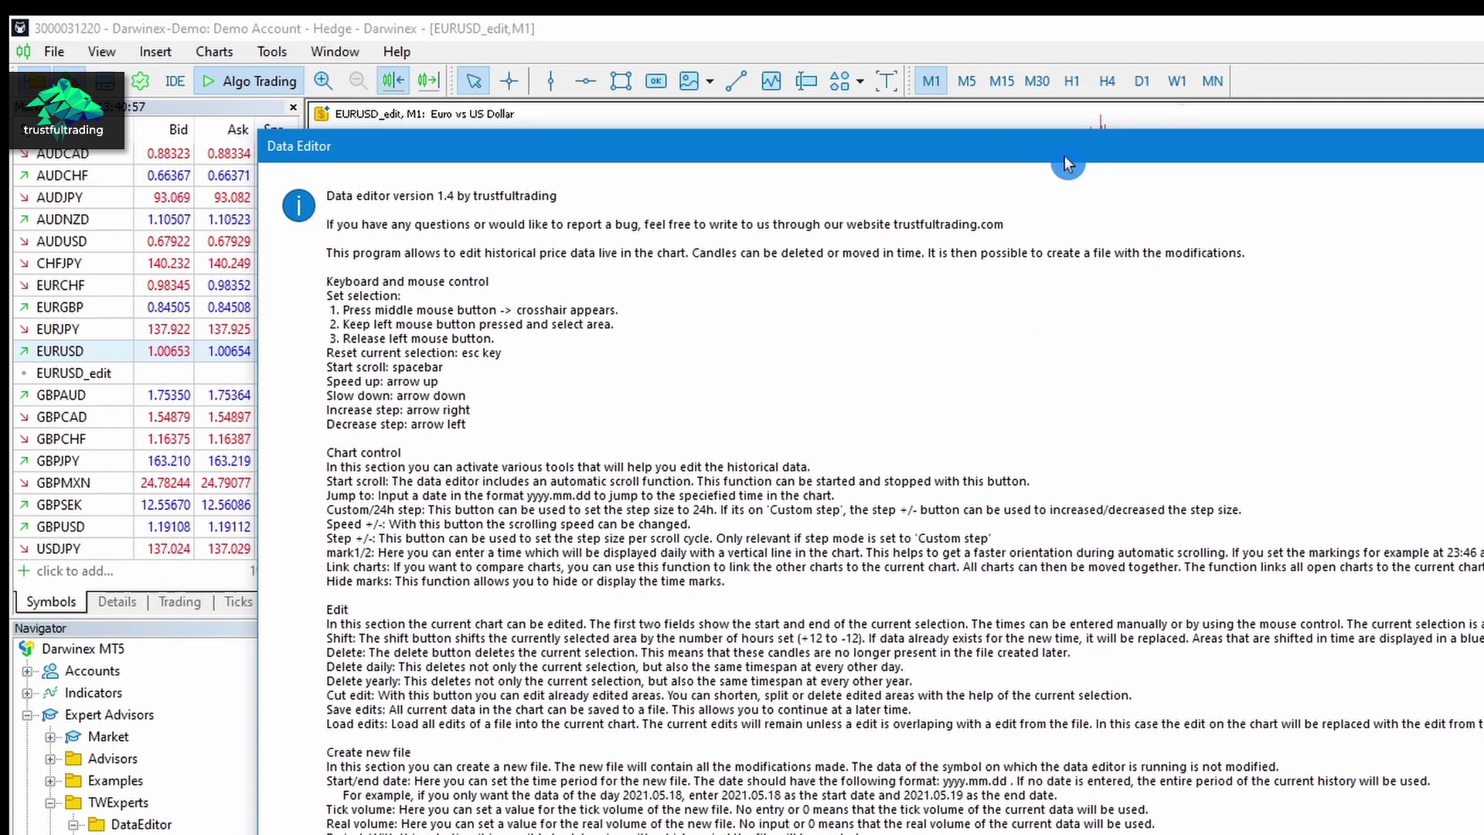
key("Return")
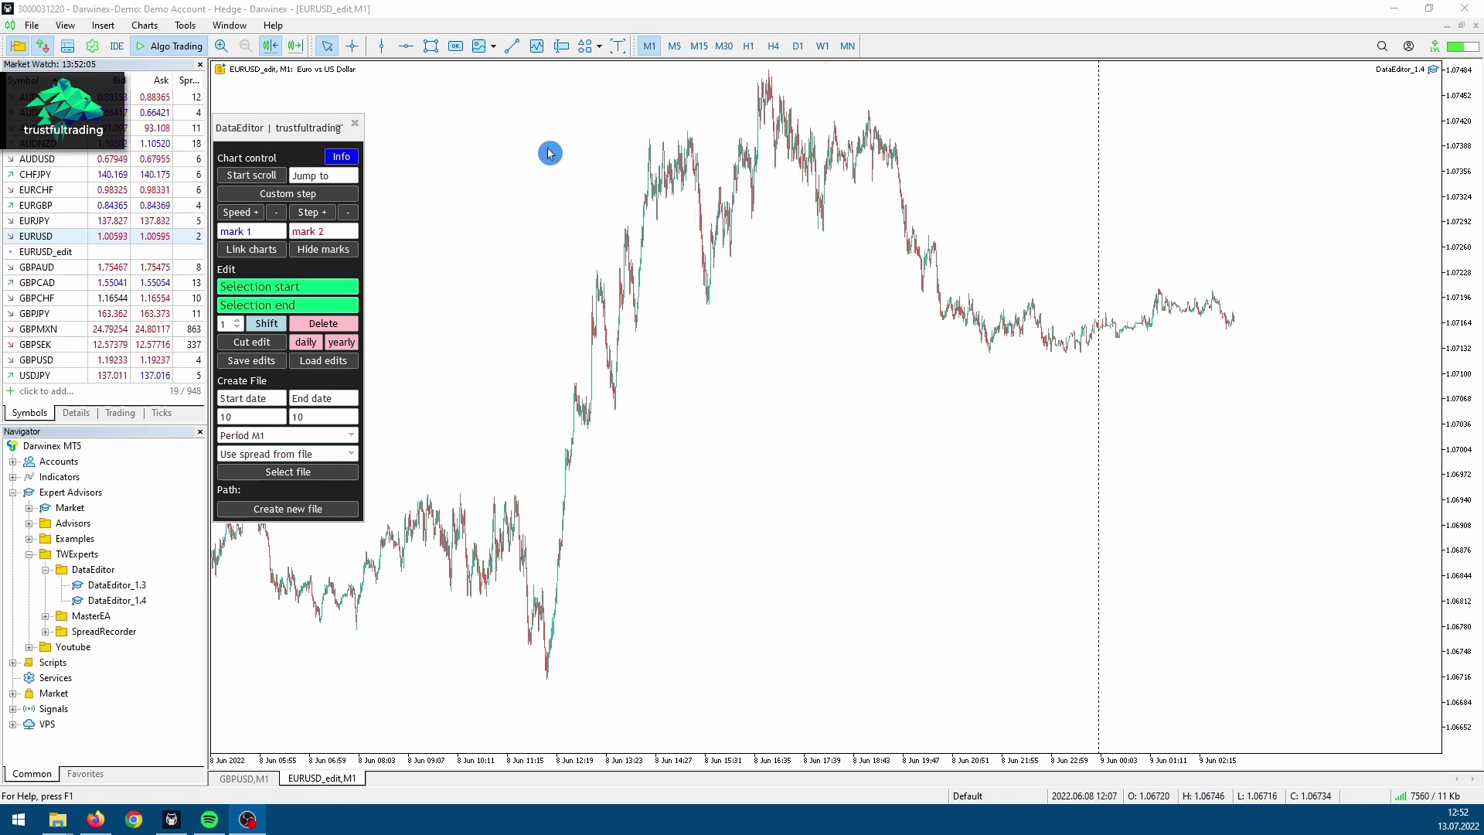
Step: Open the data folder from the File menu and browse to MQL5\Files\SpreadRecorder\LiveRecorded
left_click(34, 26)
left_click(103, 160)
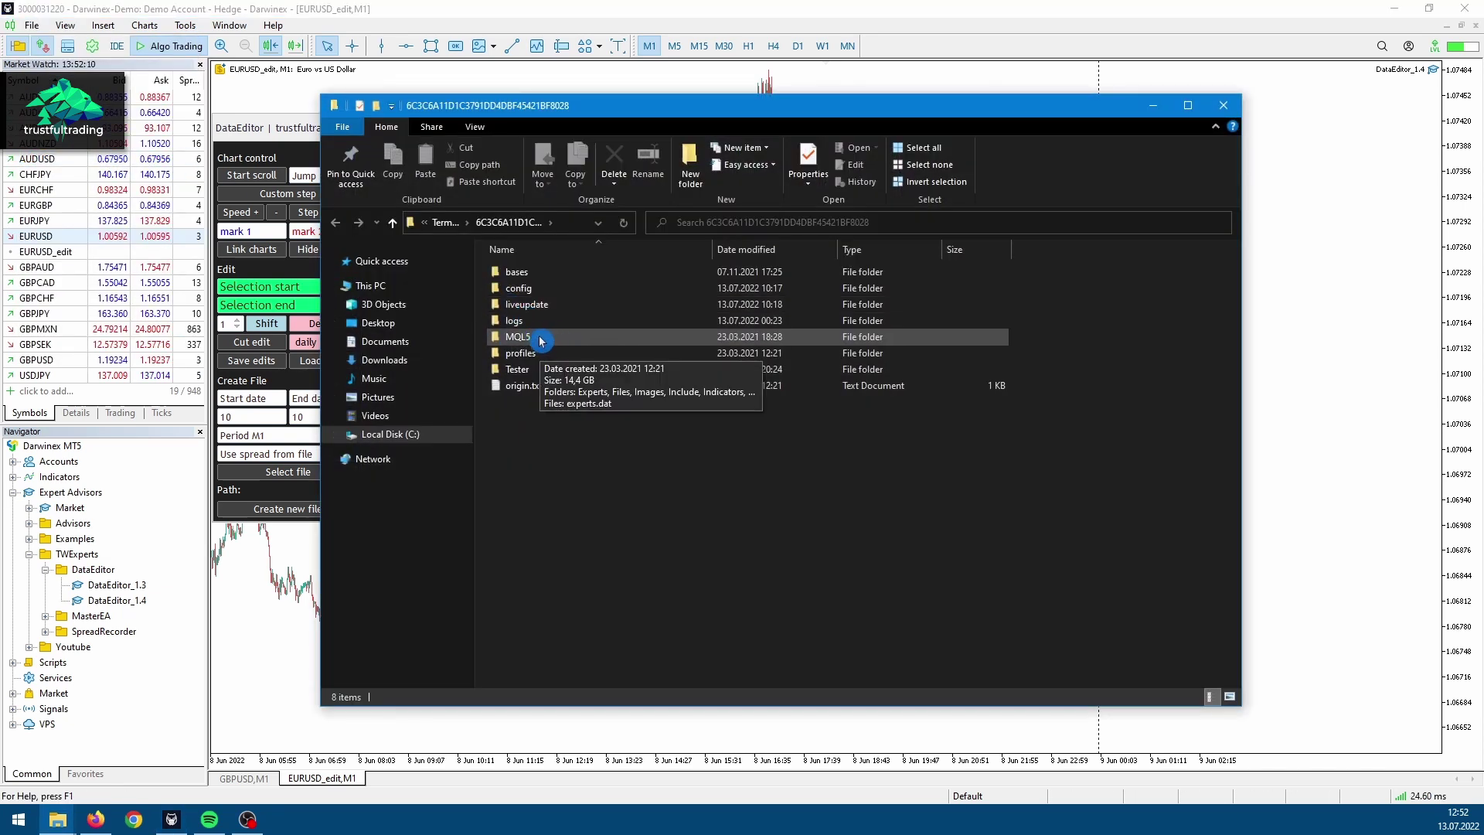
double_click(546, 340)
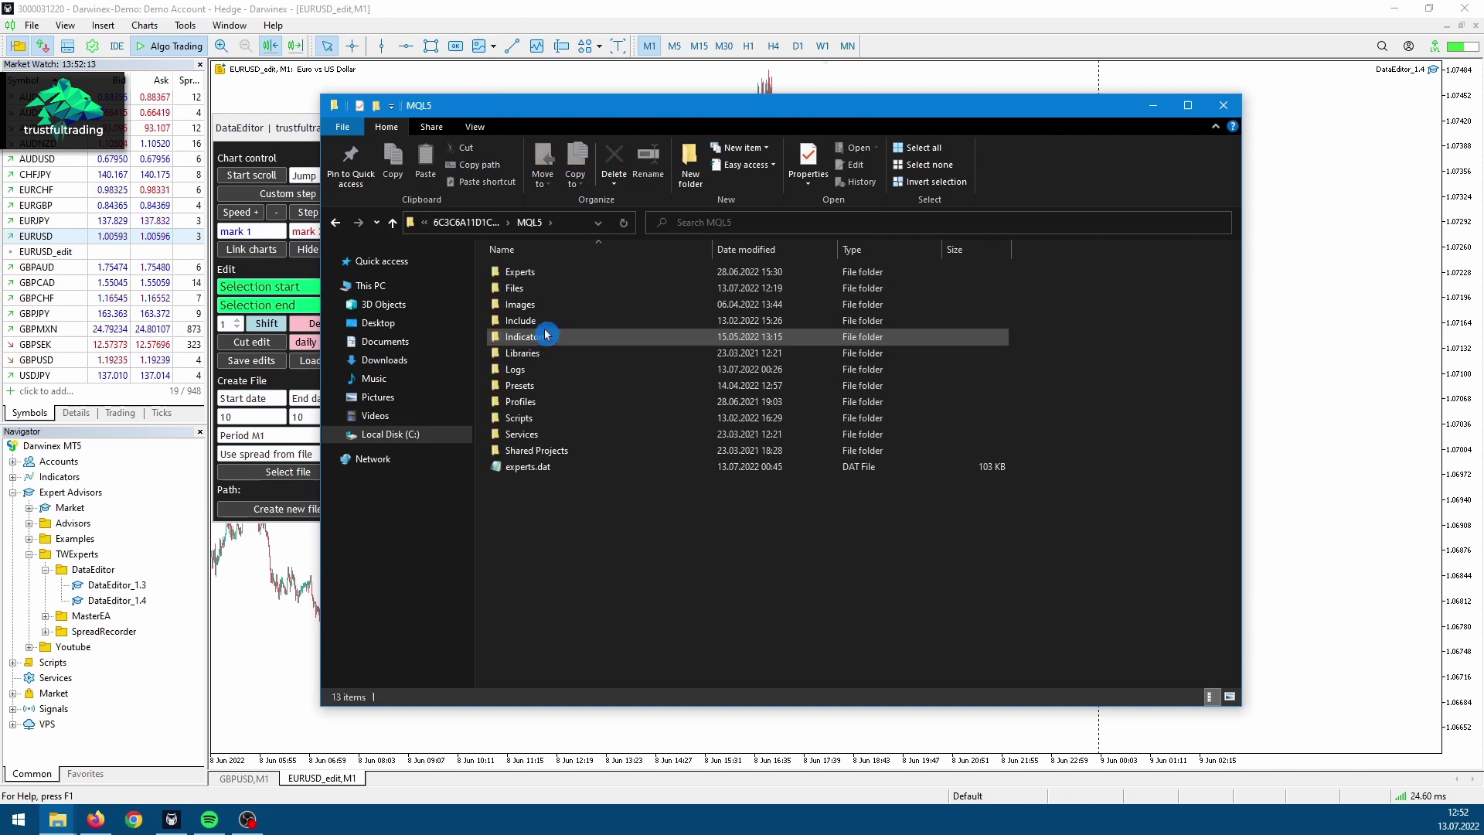
double_click(552, 289)
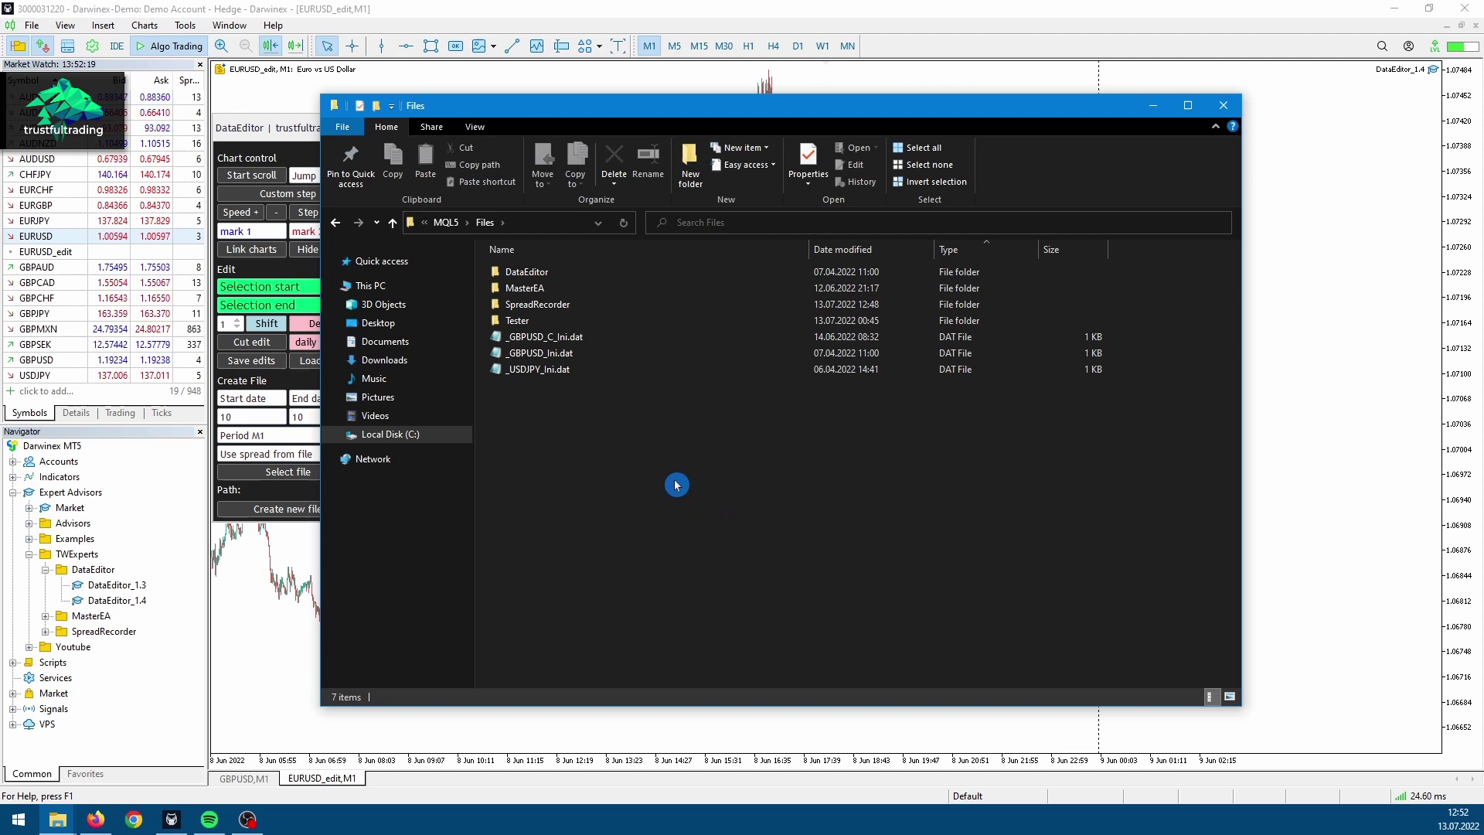
double_click(569, 306)
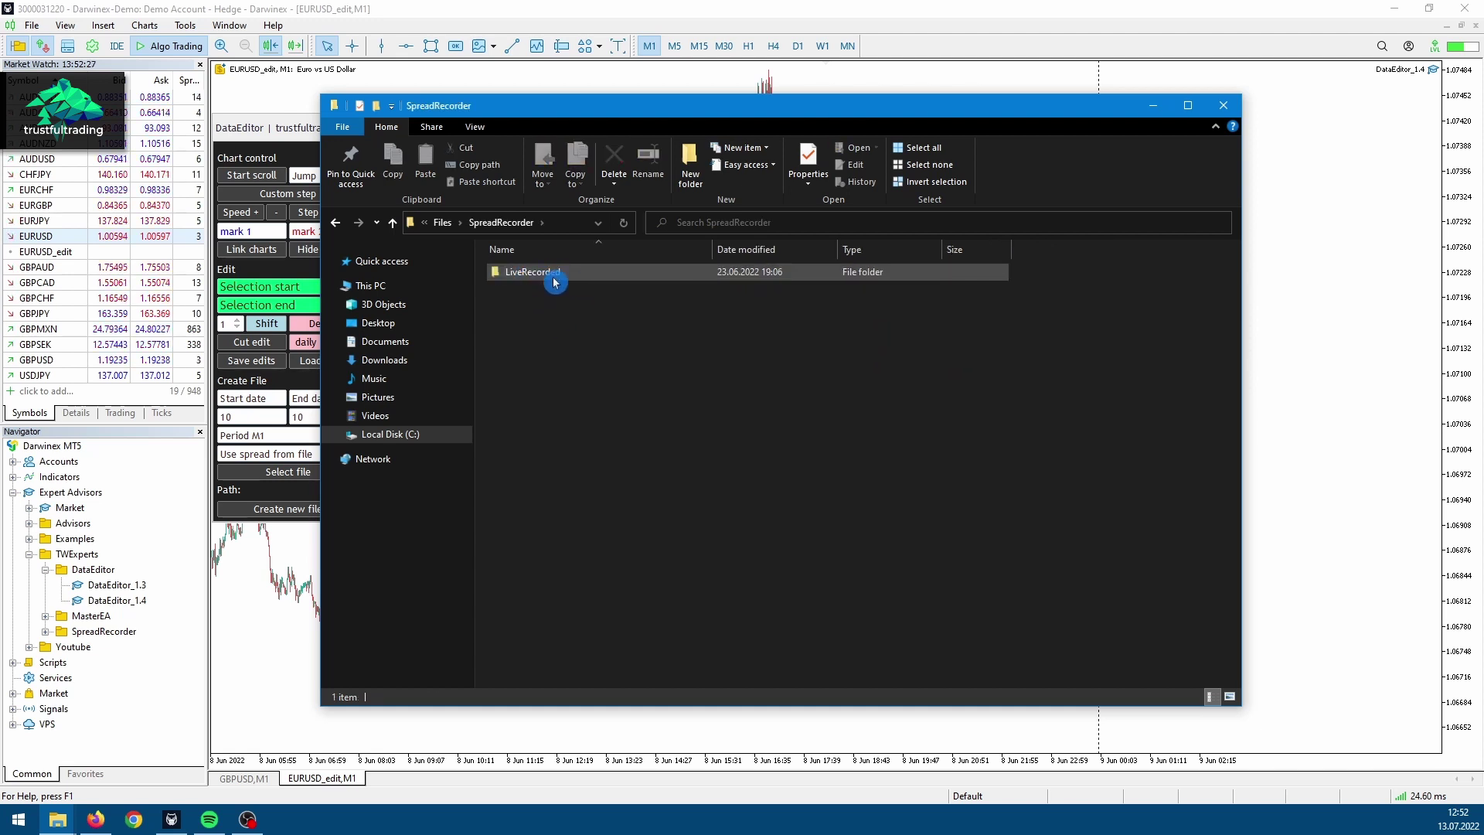
double_click(555, 279)
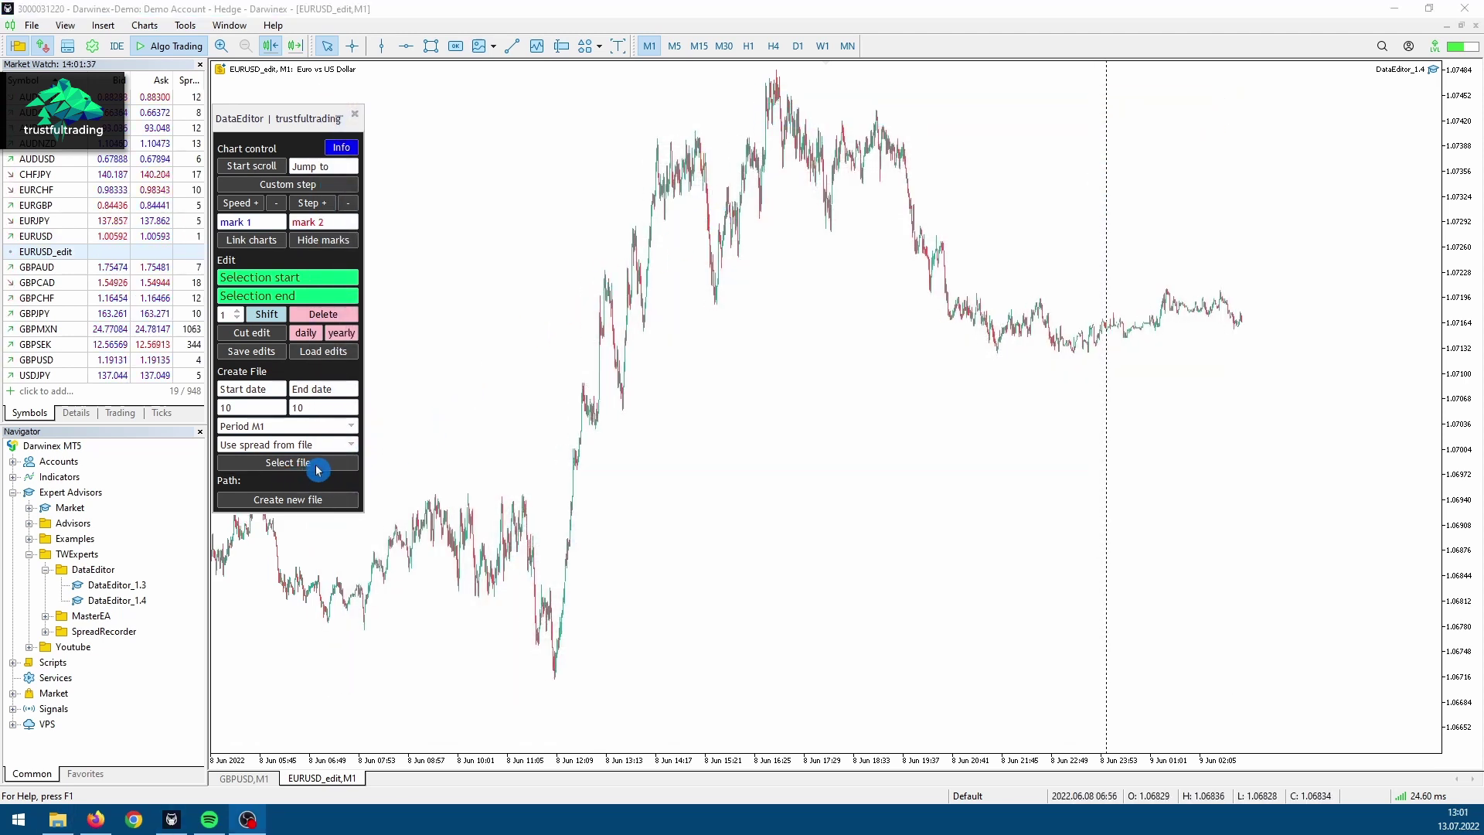
Step: Browse to Files > SpreadRecorder > LiveRecorded and choose Spread EURUSD.csv as the DataEditor spread file
left_click(317, 464)
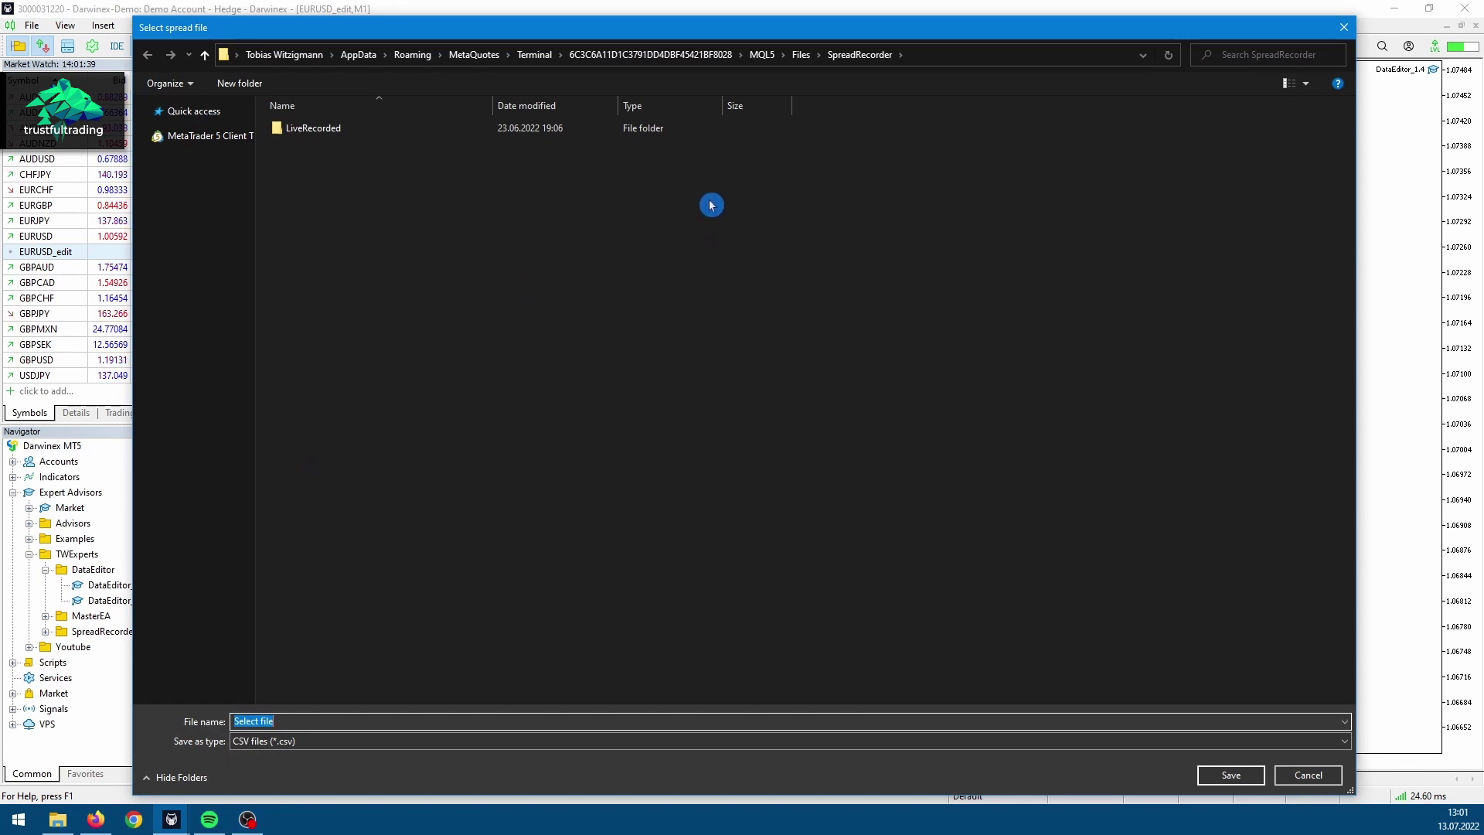
left_click(799, 54)
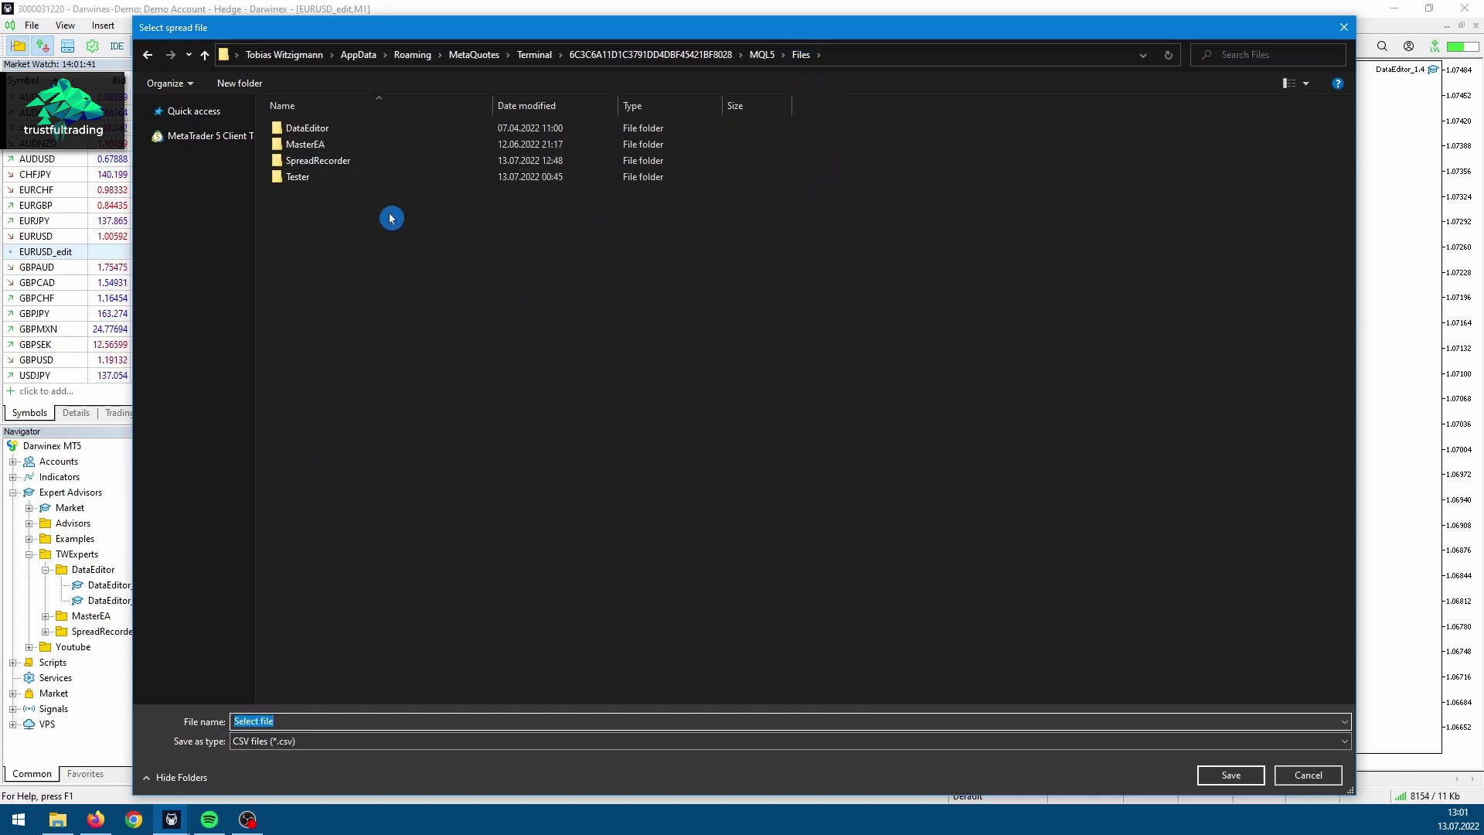
double_click(332, 170)
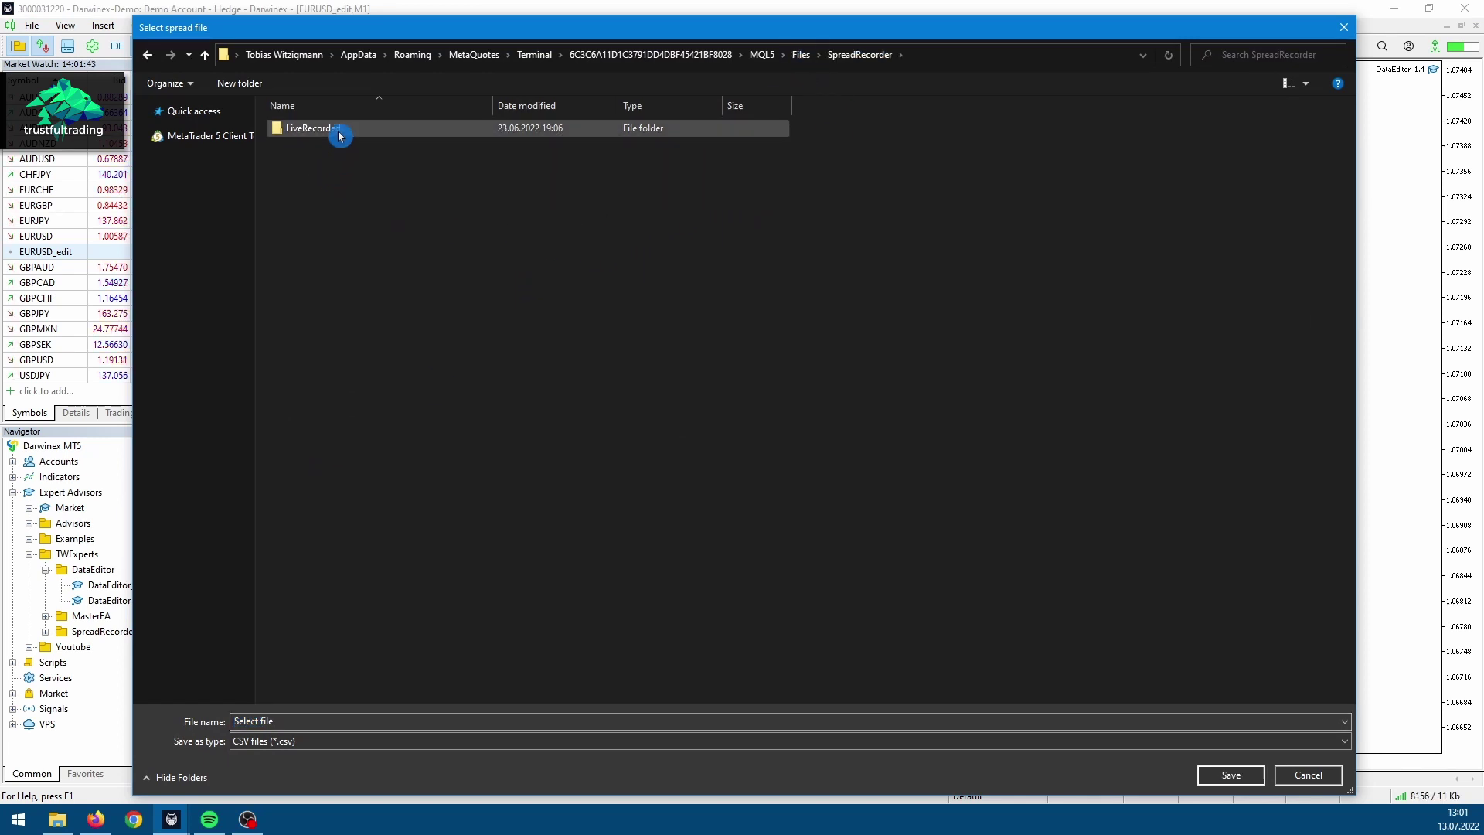
double_click(340, 136)
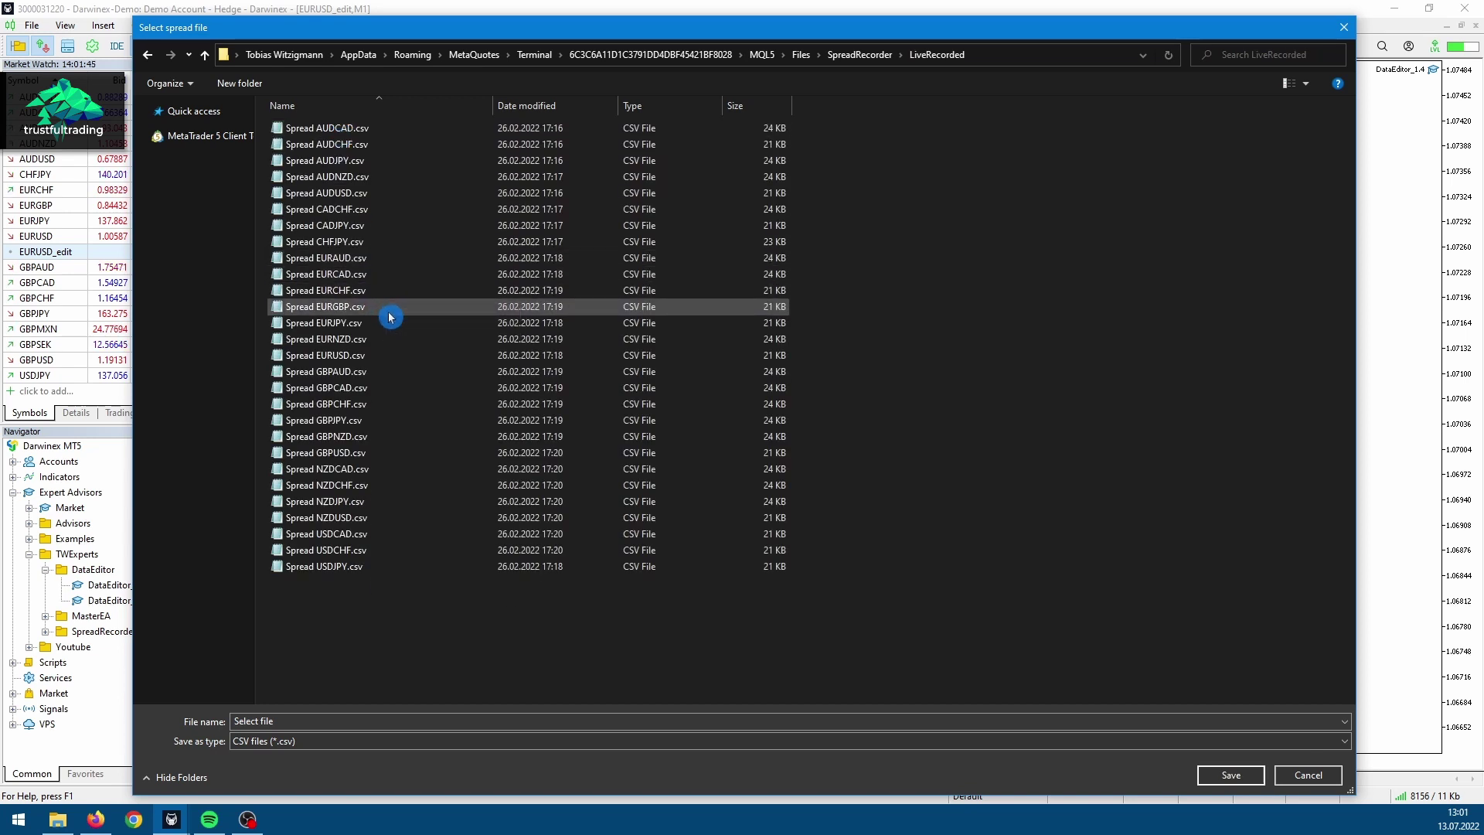
left_click(346, 359)
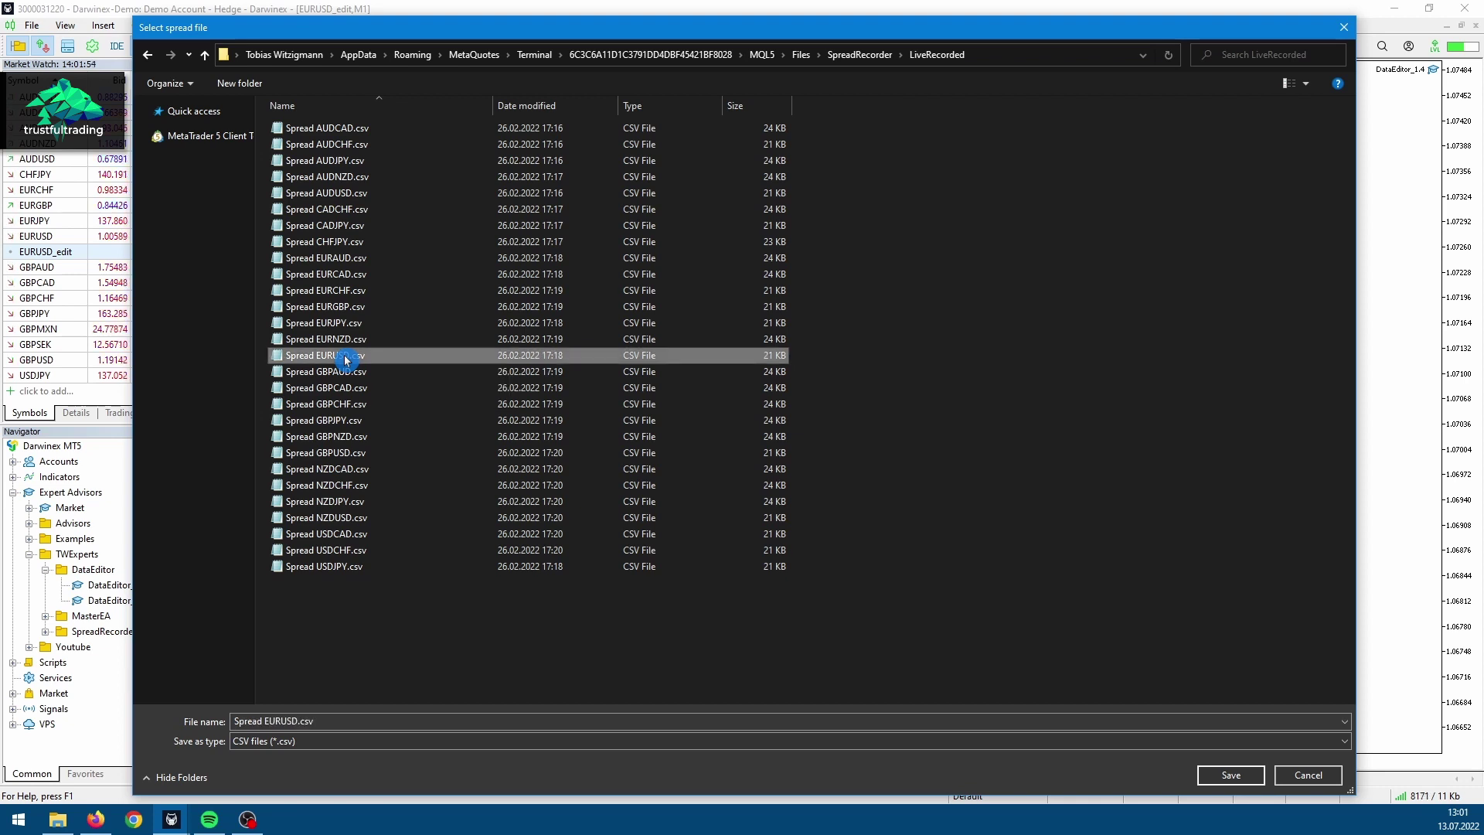
left_click(1230, 775)
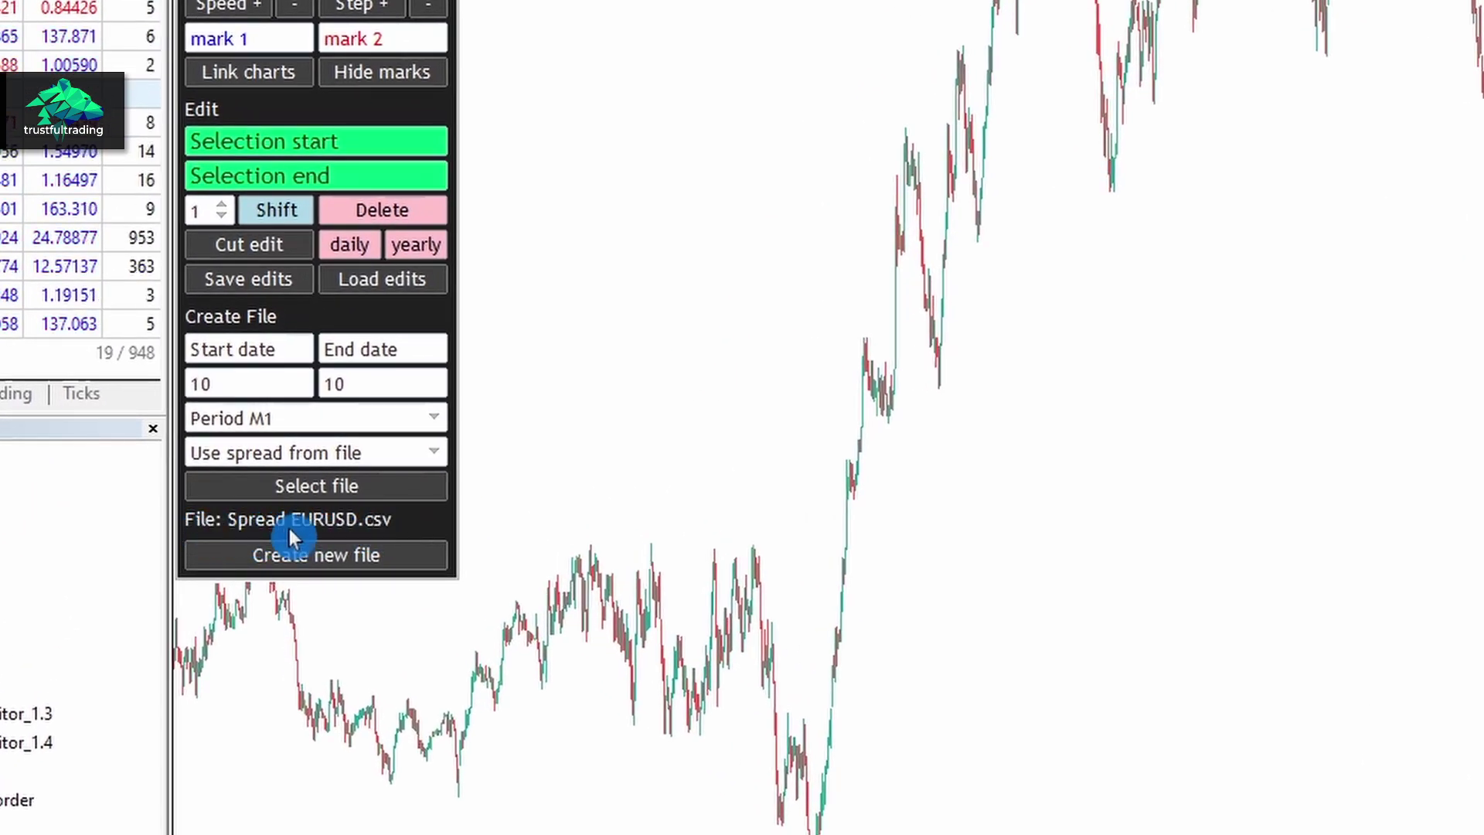
Step: Generate the new M1 history file with the recorded spread and save it as EURUSD_test.csv
left_click(402, 559)
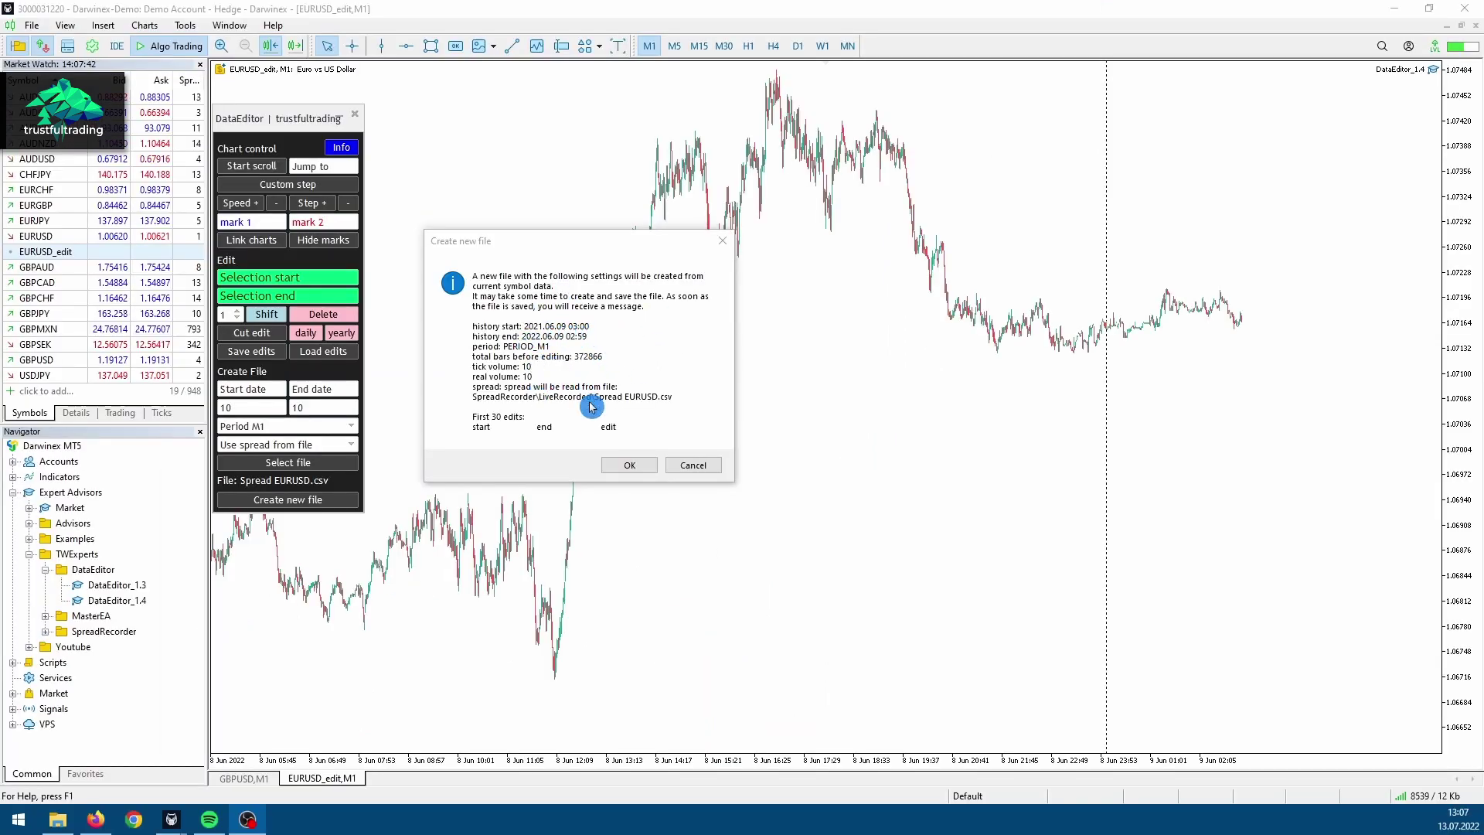
left_click(631, 466)
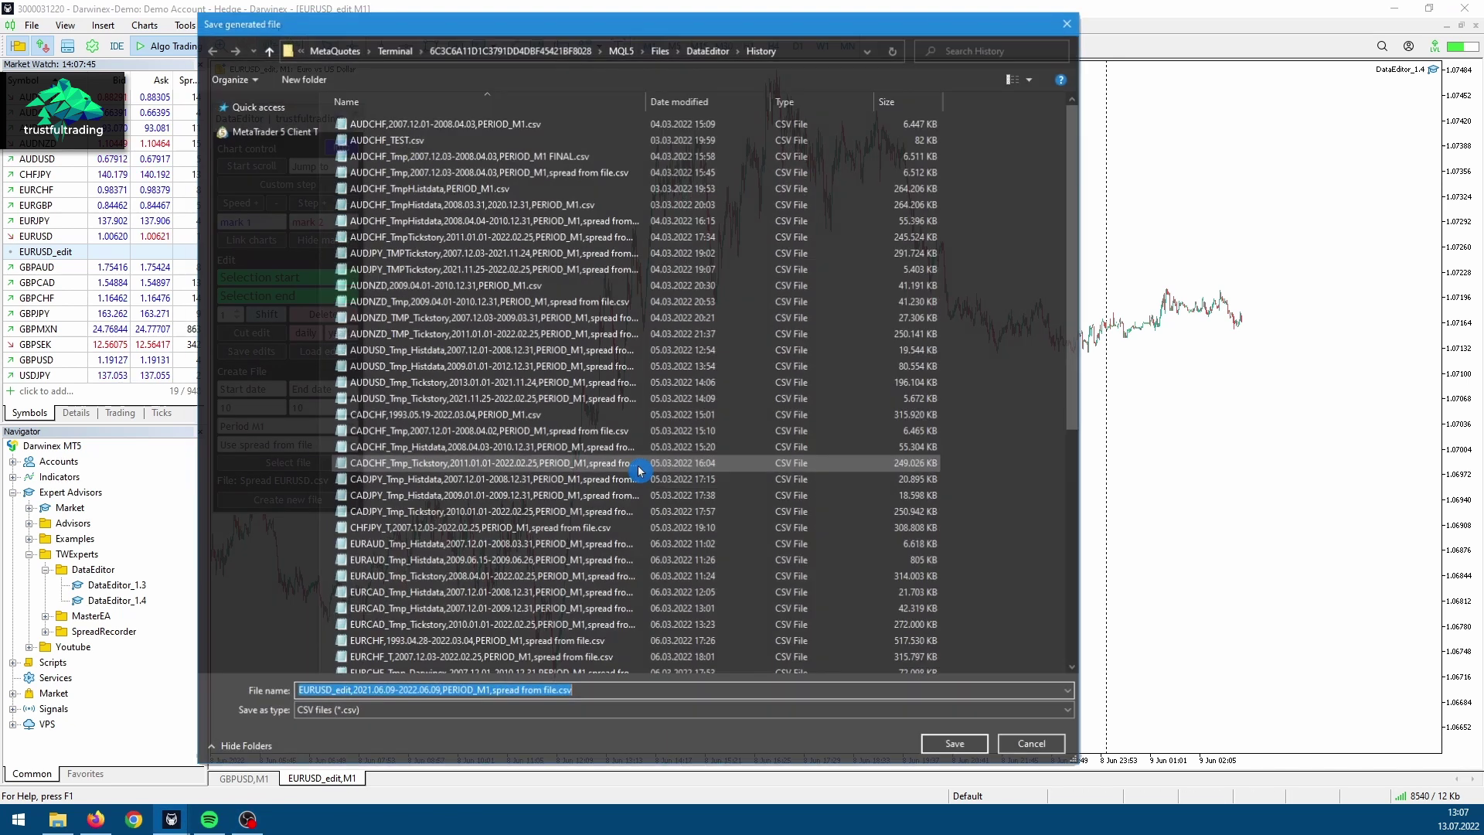
left_click(491, 692)
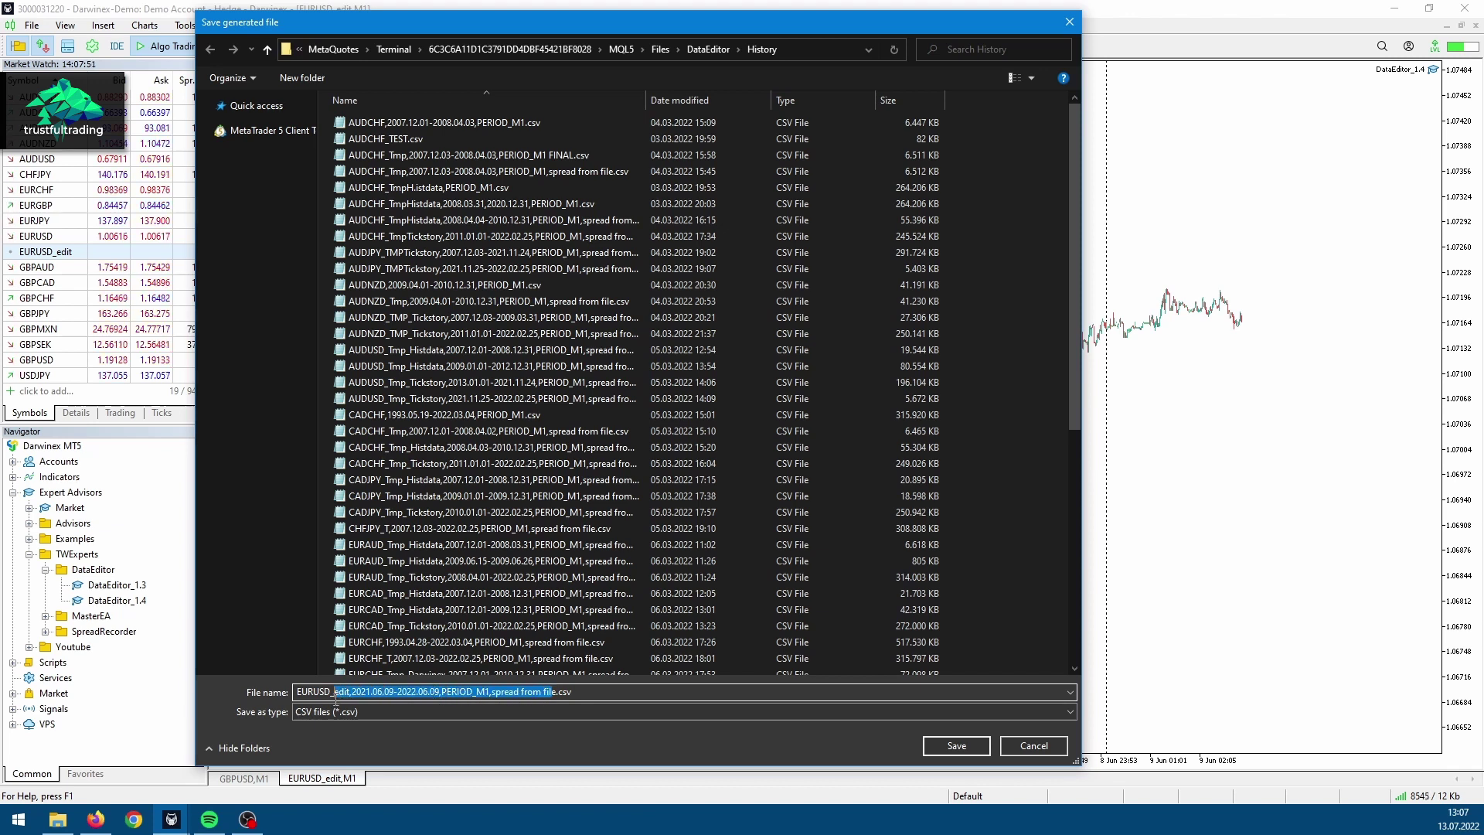
type("test")
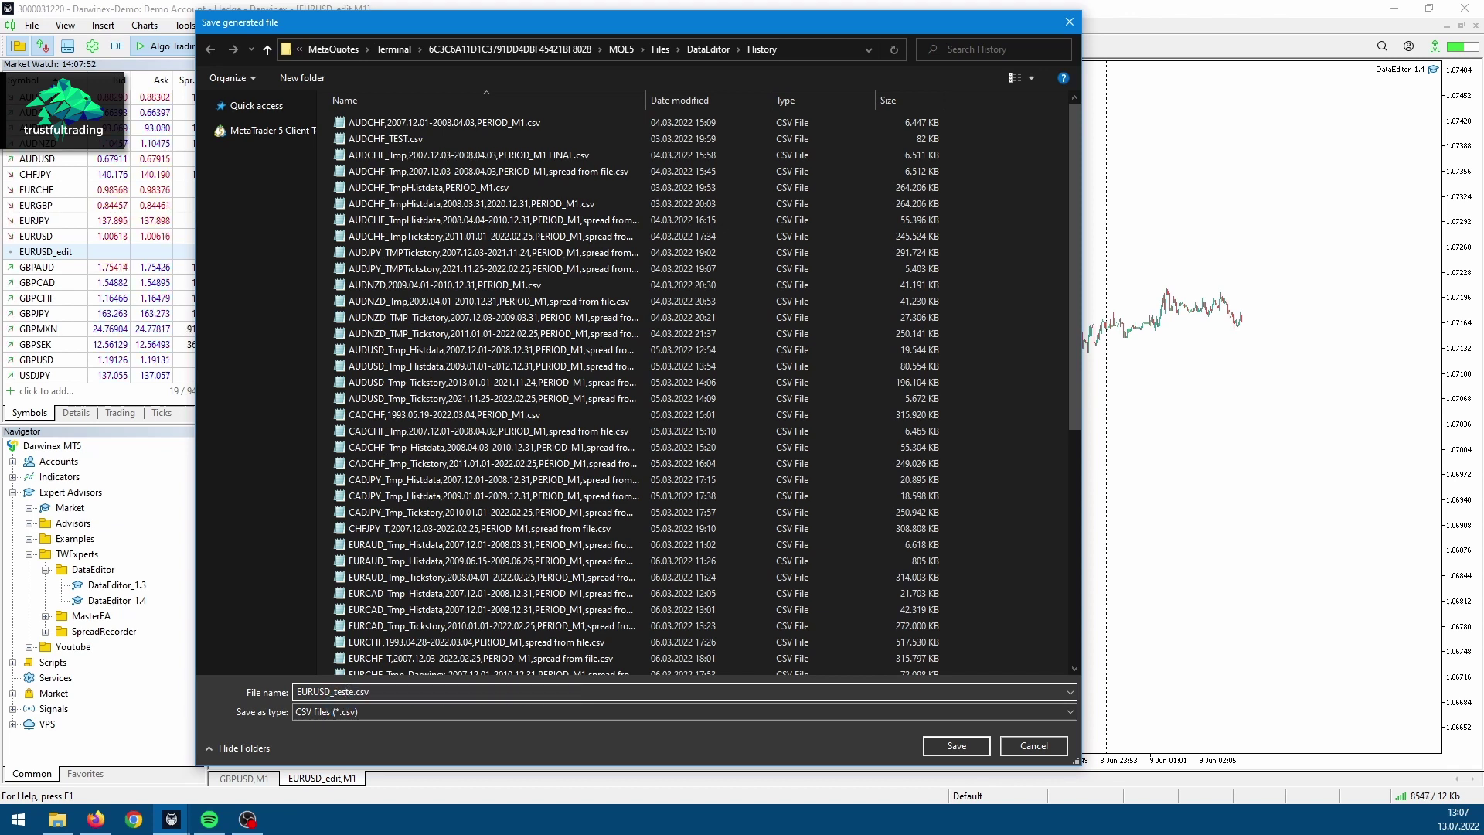
left_click(960, 751)
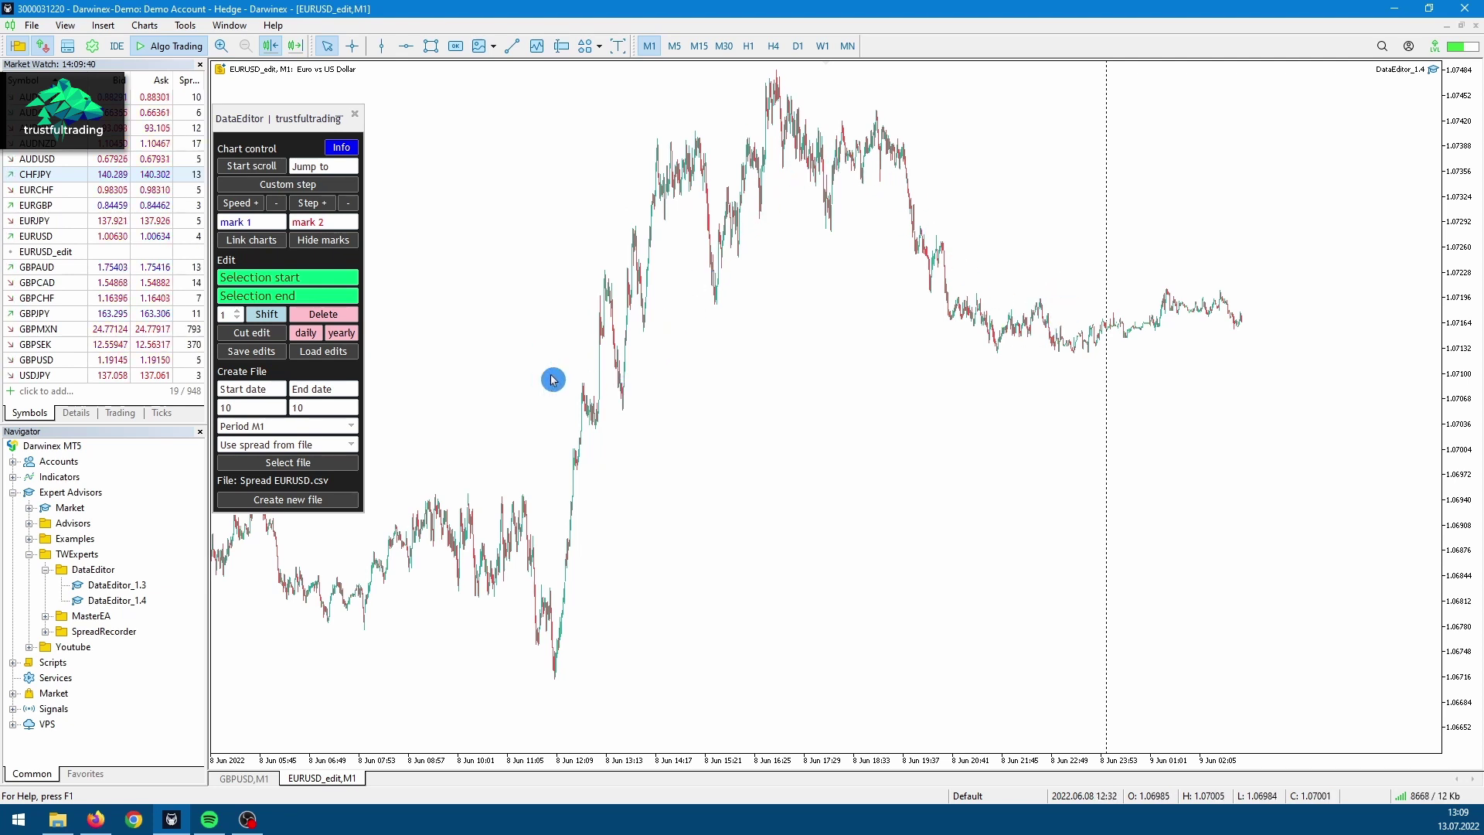
Step: Open the Symbols manager and start a new custom symbol from the Custom Forex group
left_click(65, 177)
right_click(65, 176)
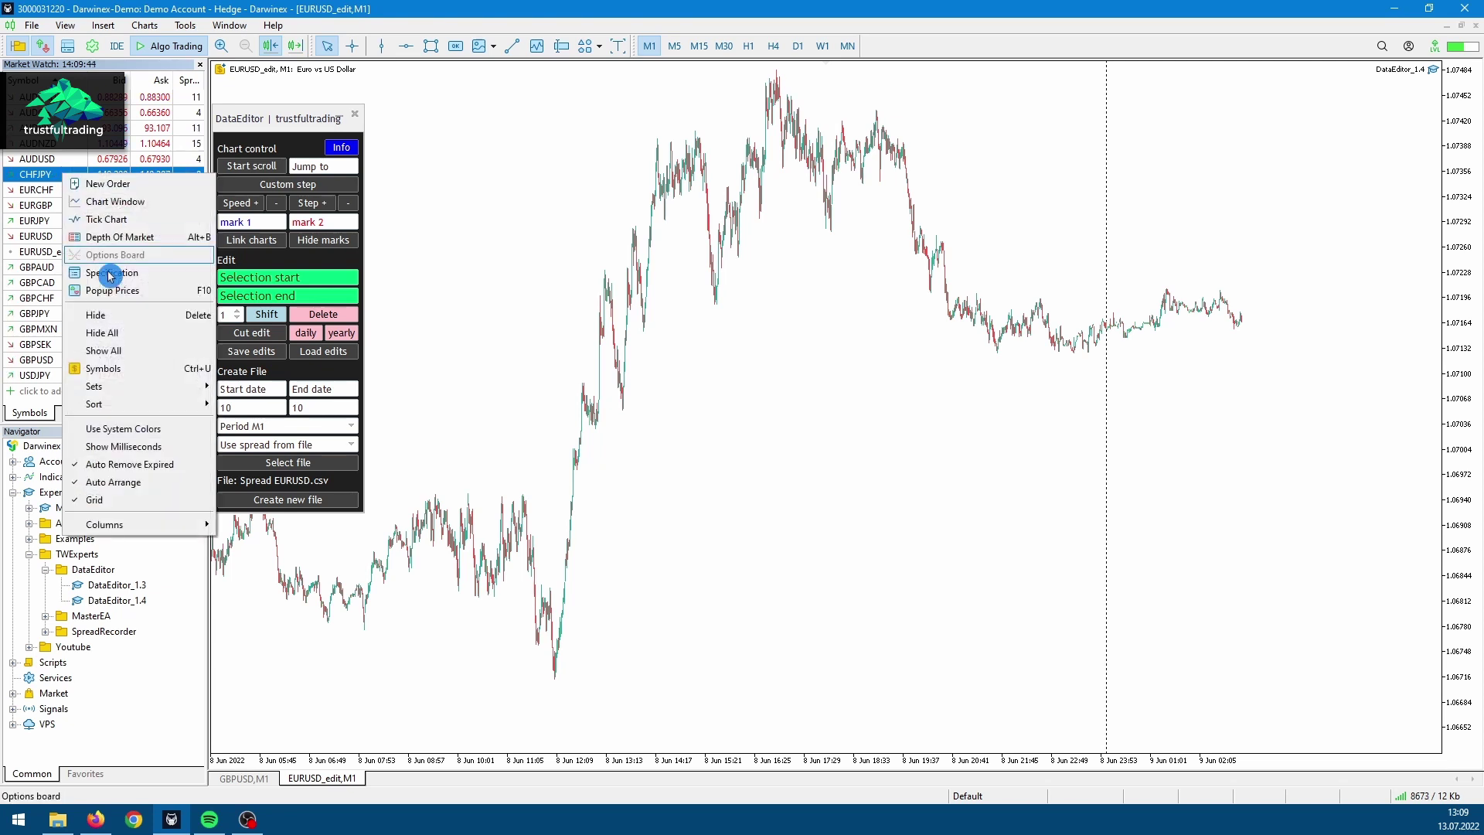
left_click(122, 371)
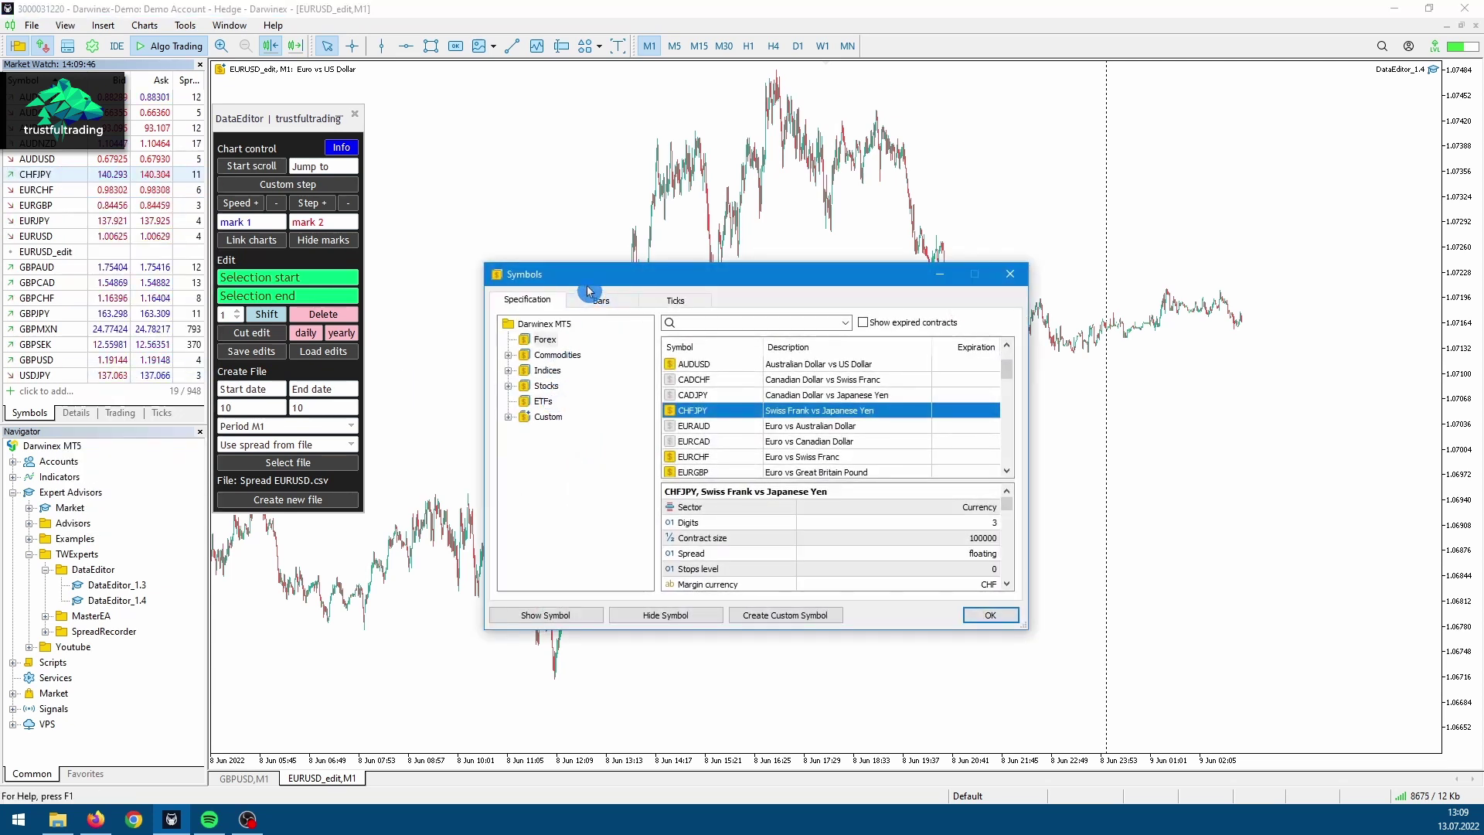
left_click_drag(979, 506, 1096, 672)
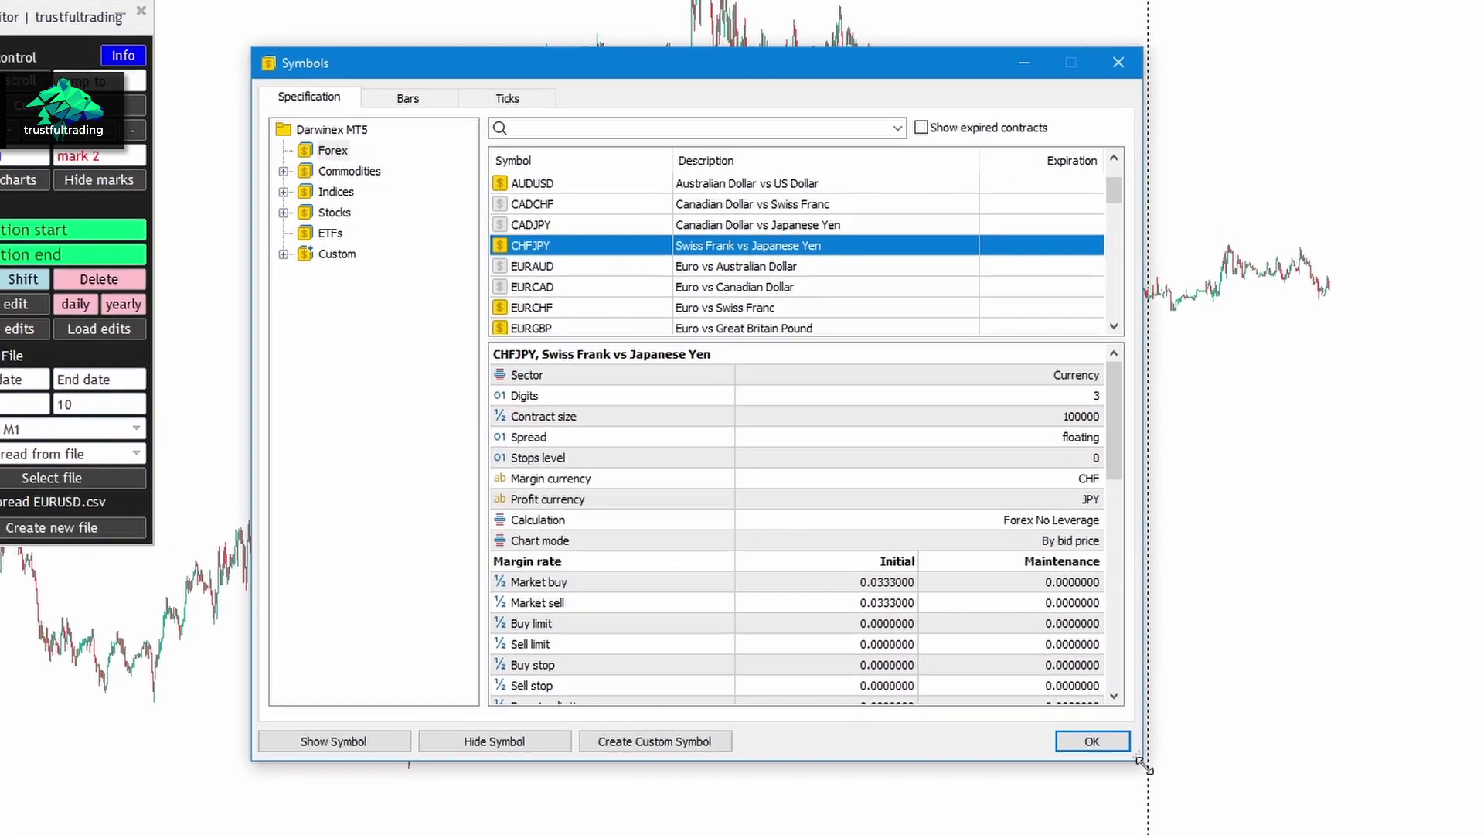
left_click(284, 253)
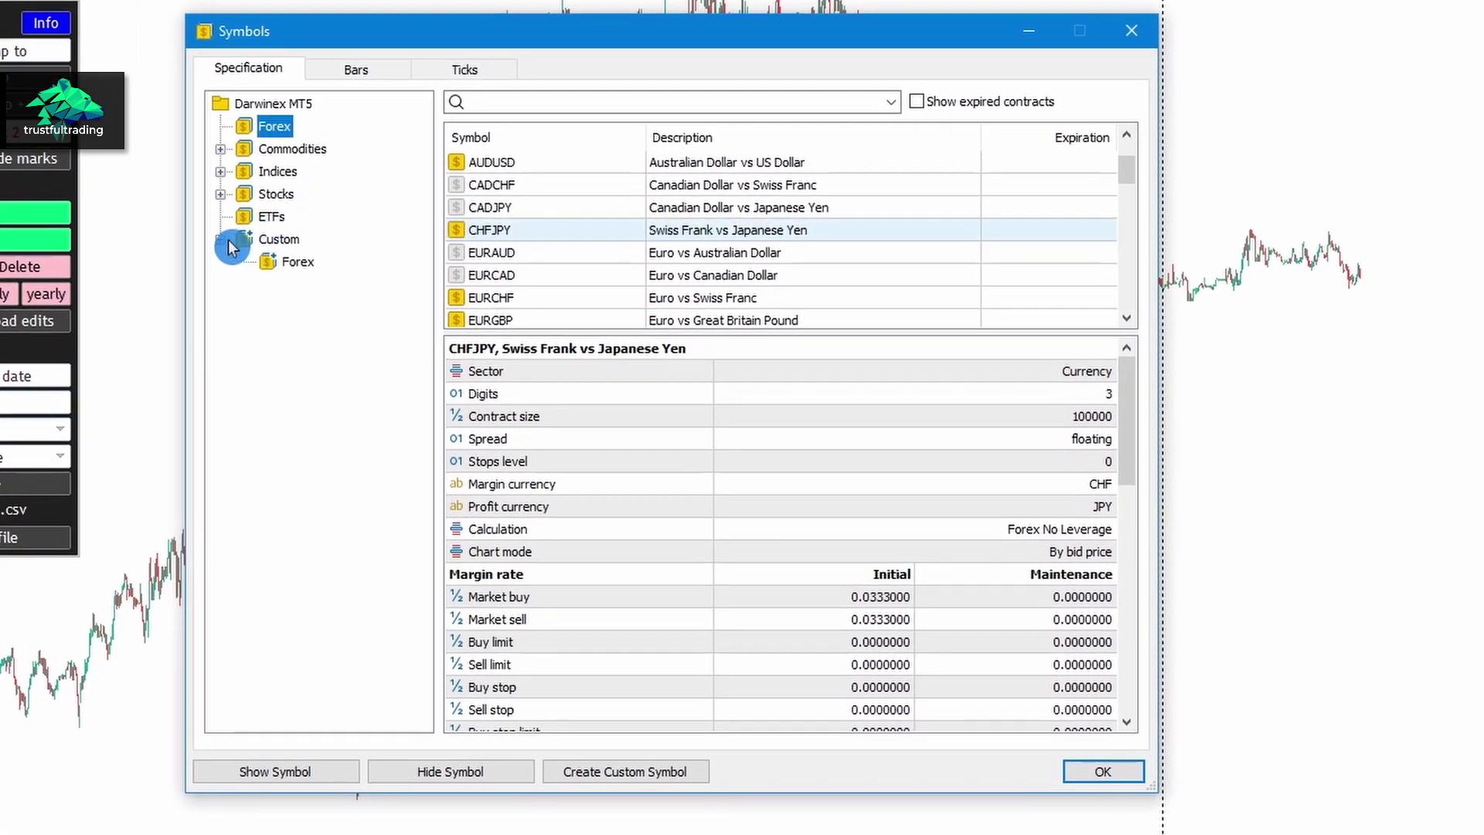
left_click(292, 264)
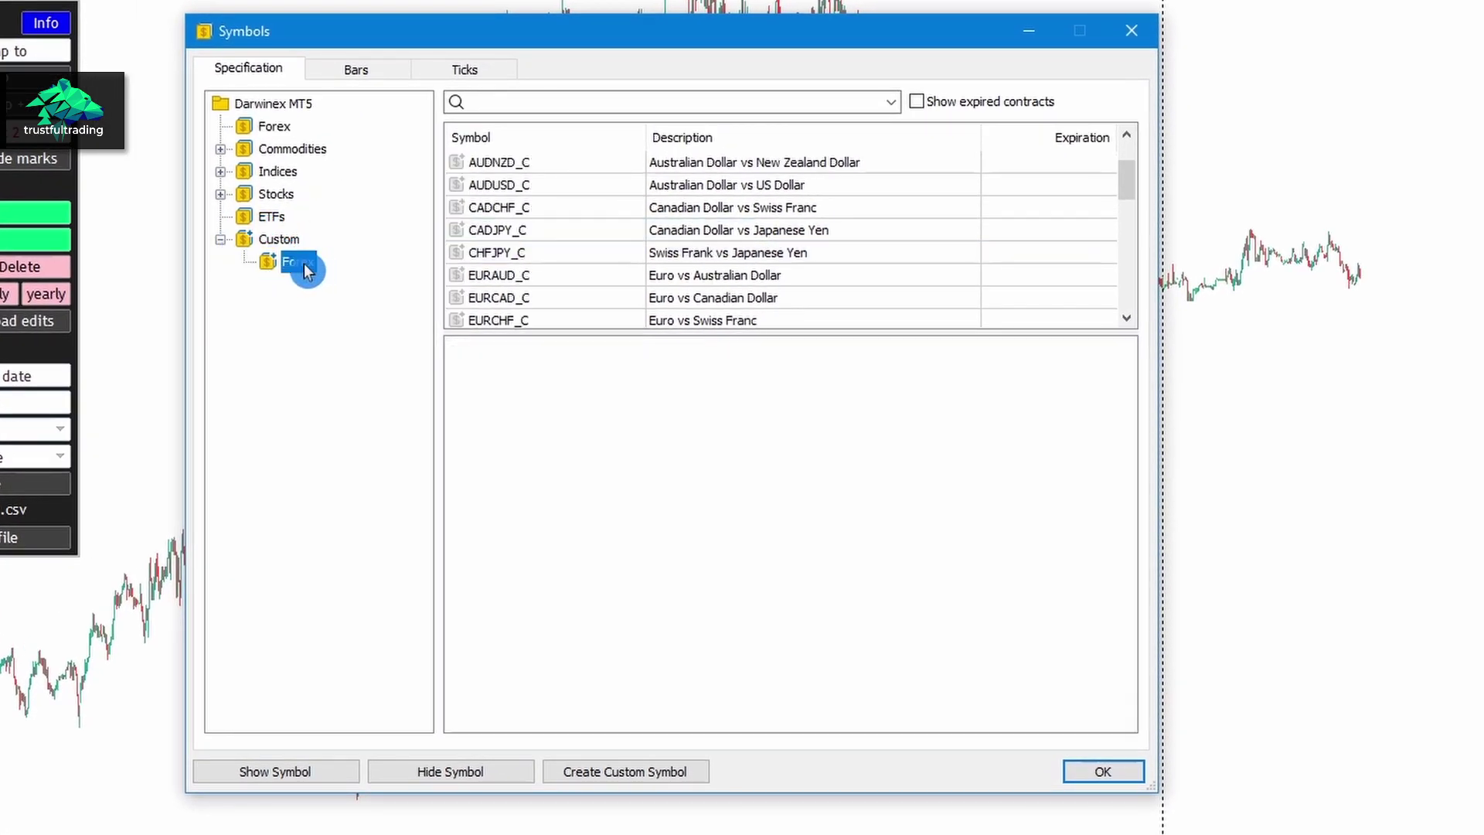
left_click(545, 212)
right_click(545, 212)
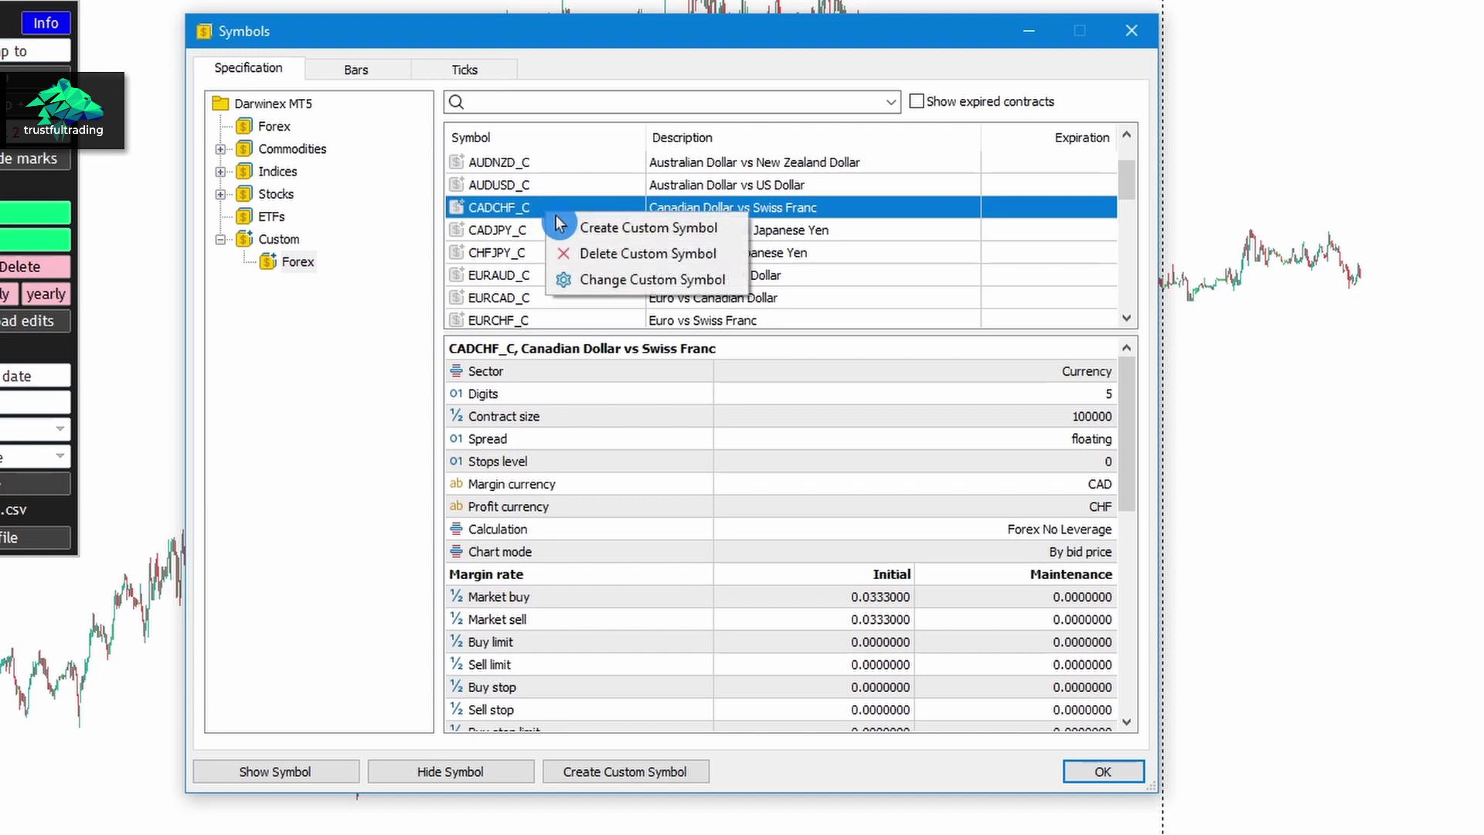
left_click(672, 227)
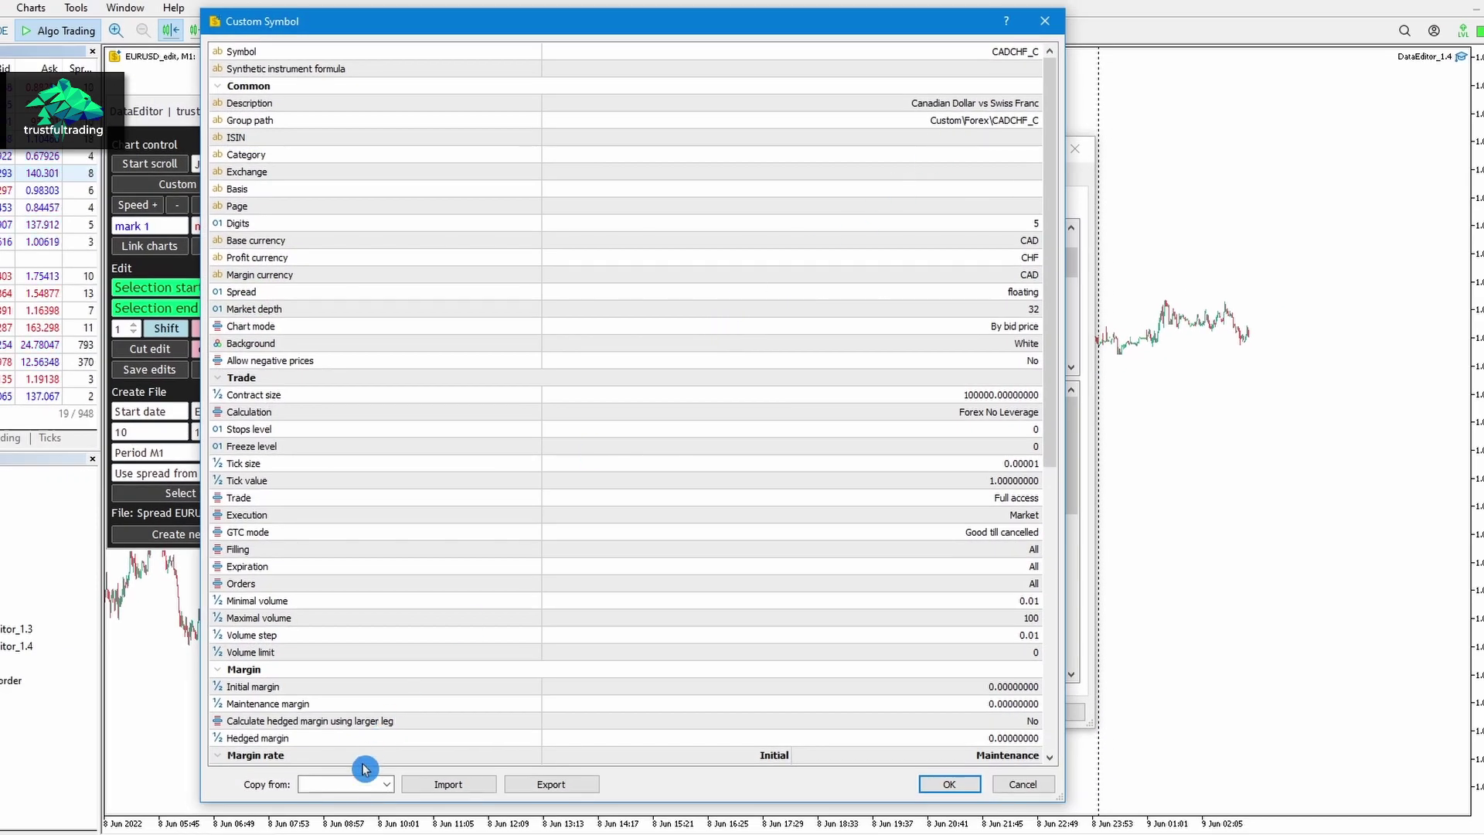
Step: Copy all settings from EURUSD, name the symbol EURUSD_Custom, and save it
left_click(339, 781)
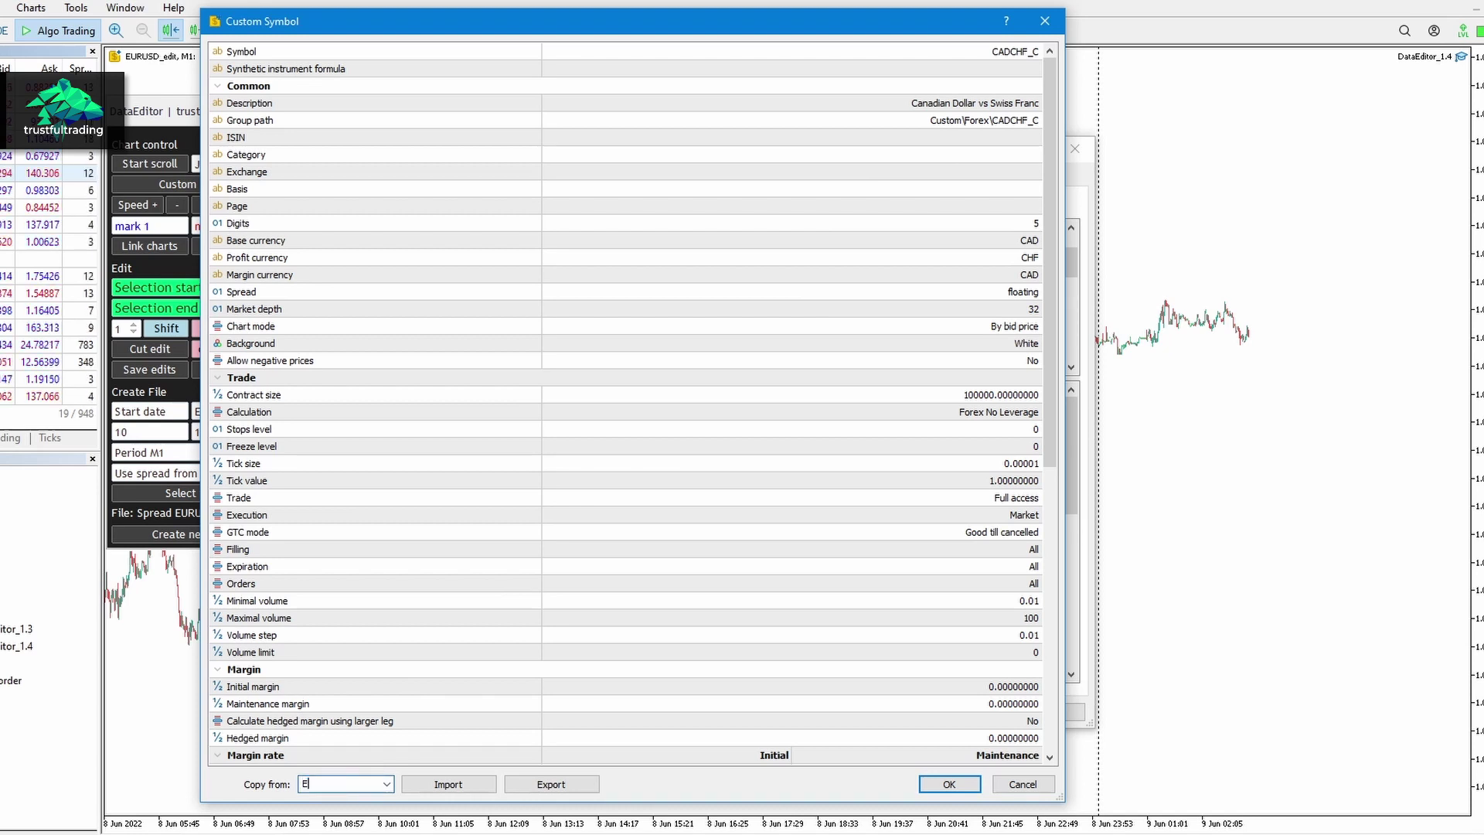
type("EURUSD")
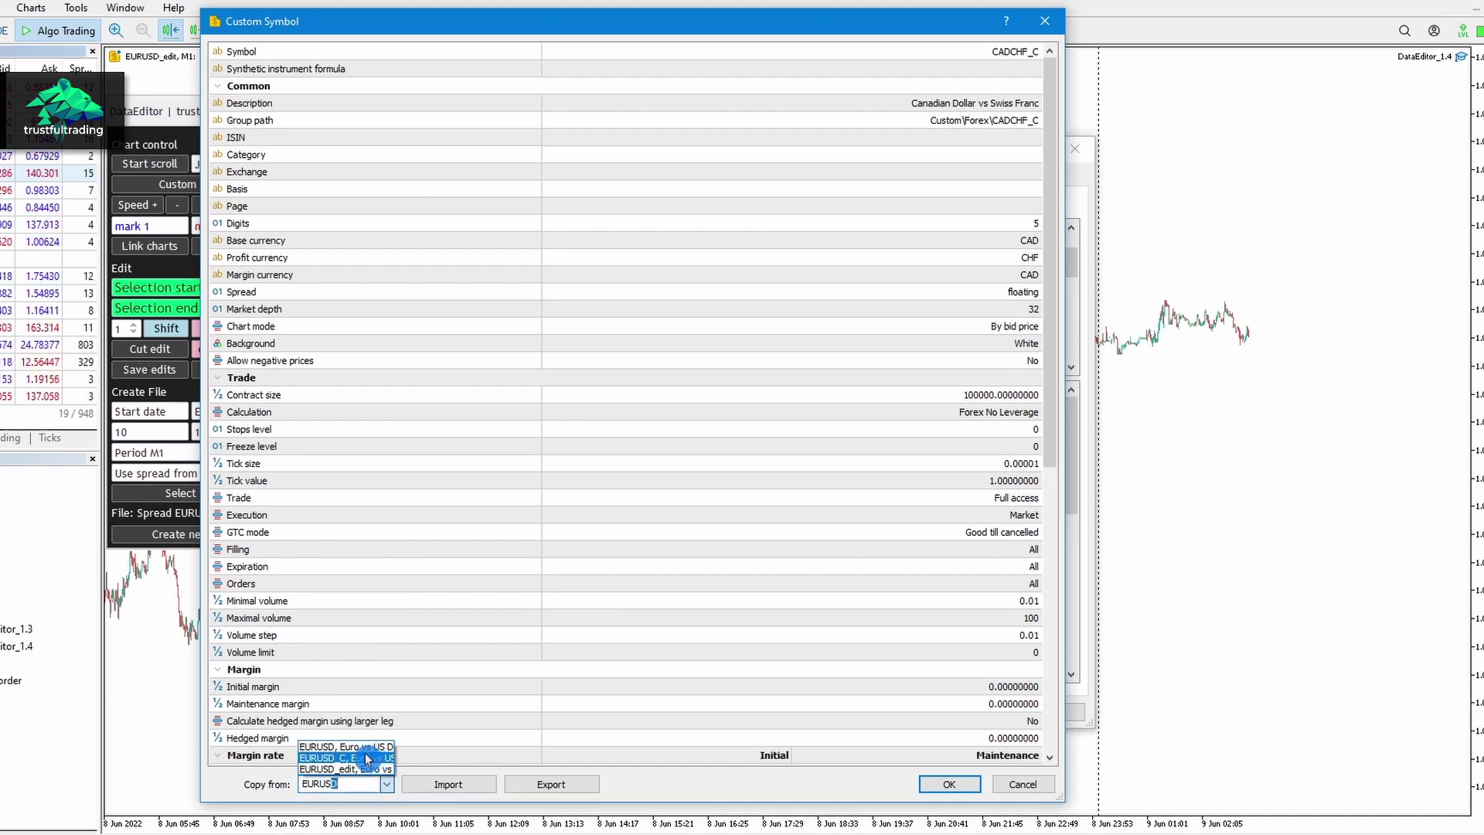
left_click(365, 753)
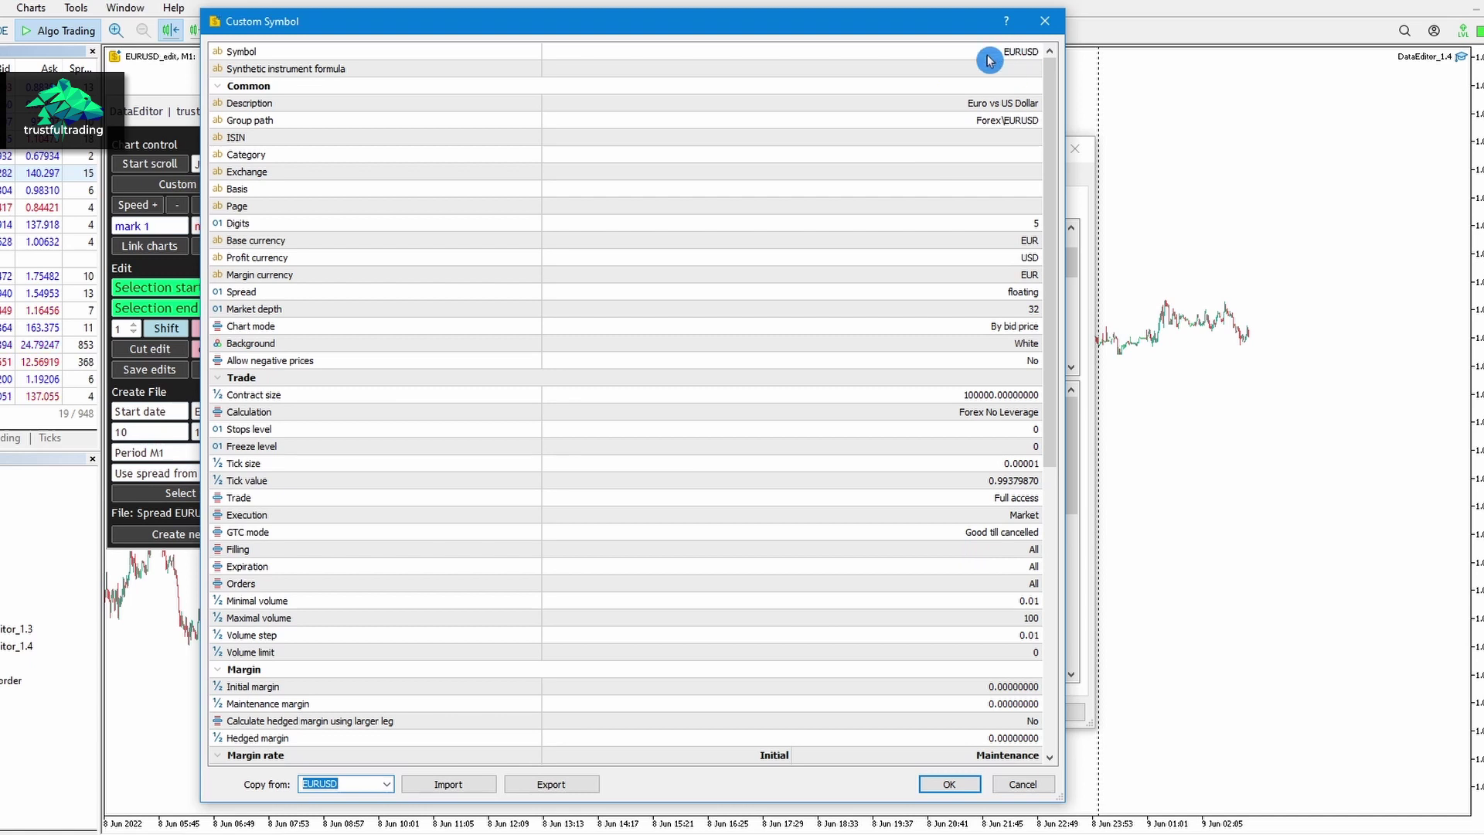
double_click(1016, 54)
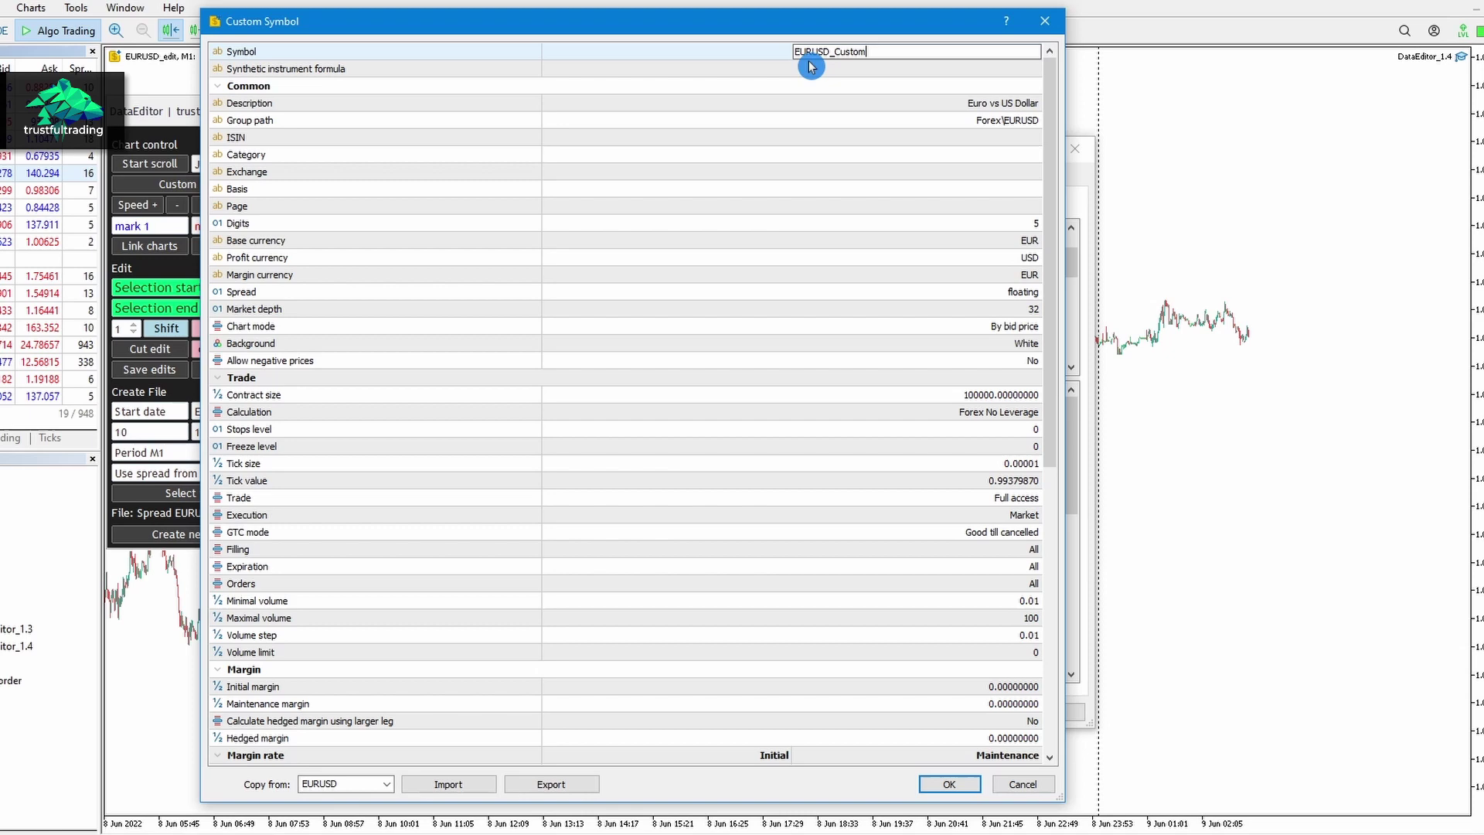
left_click(885, 73)
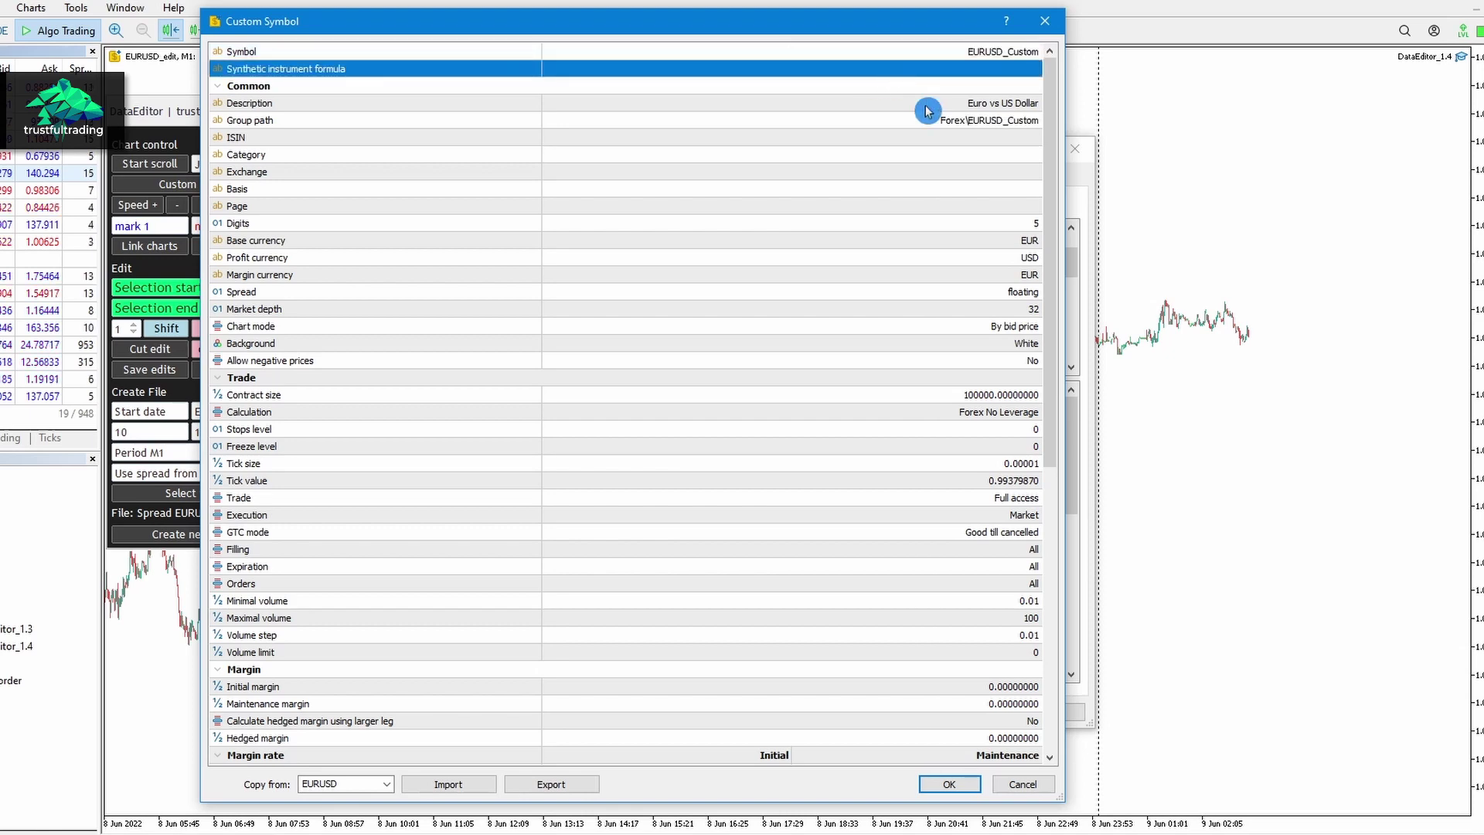
left_click(949, 784)
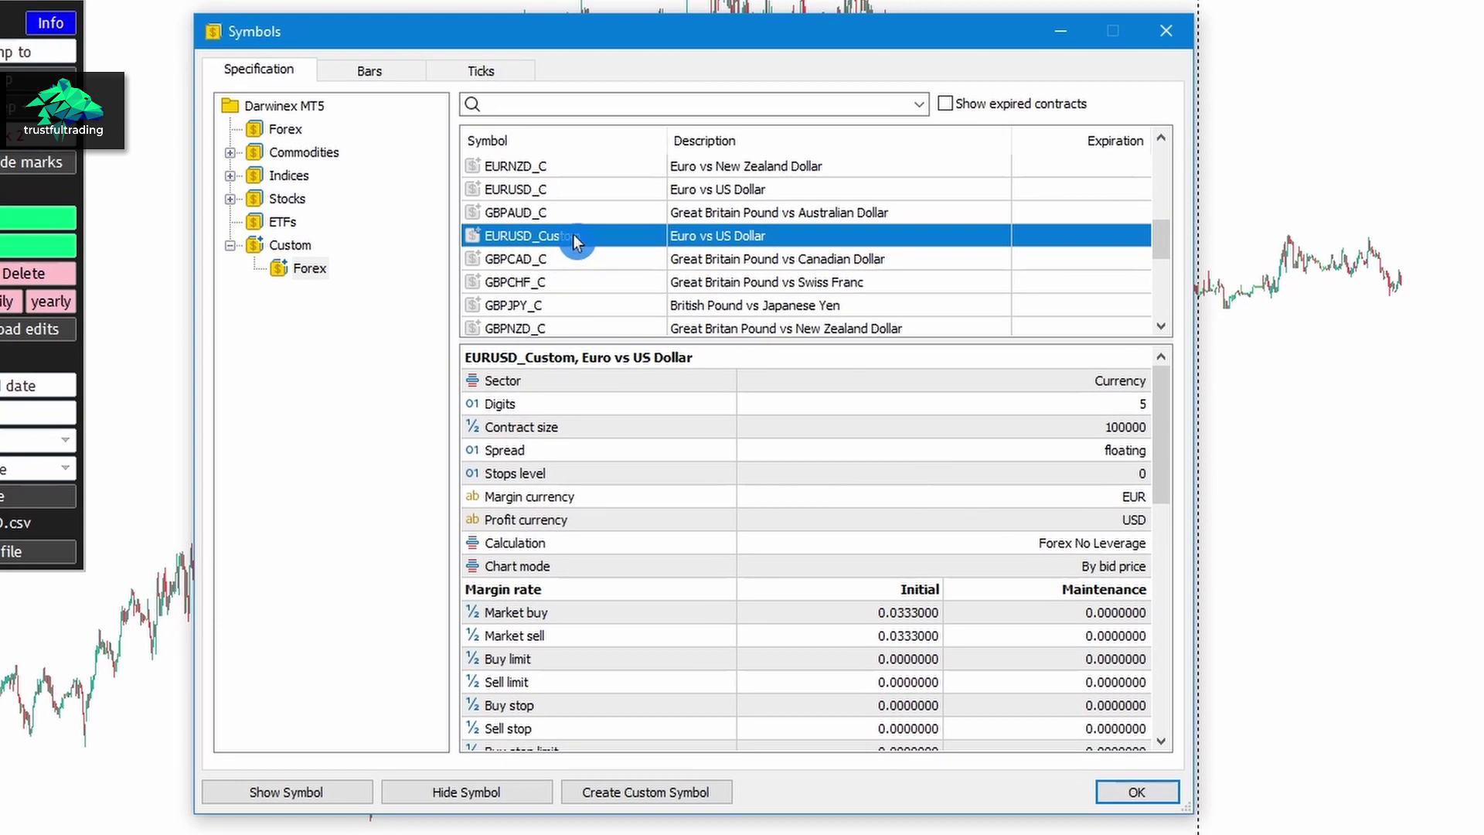
Step: Load EURUSD_test.csv into the Import Bars preview on EURUSD_Custom's Bars tab
left_click(530, 234)
left_click(373, 71)
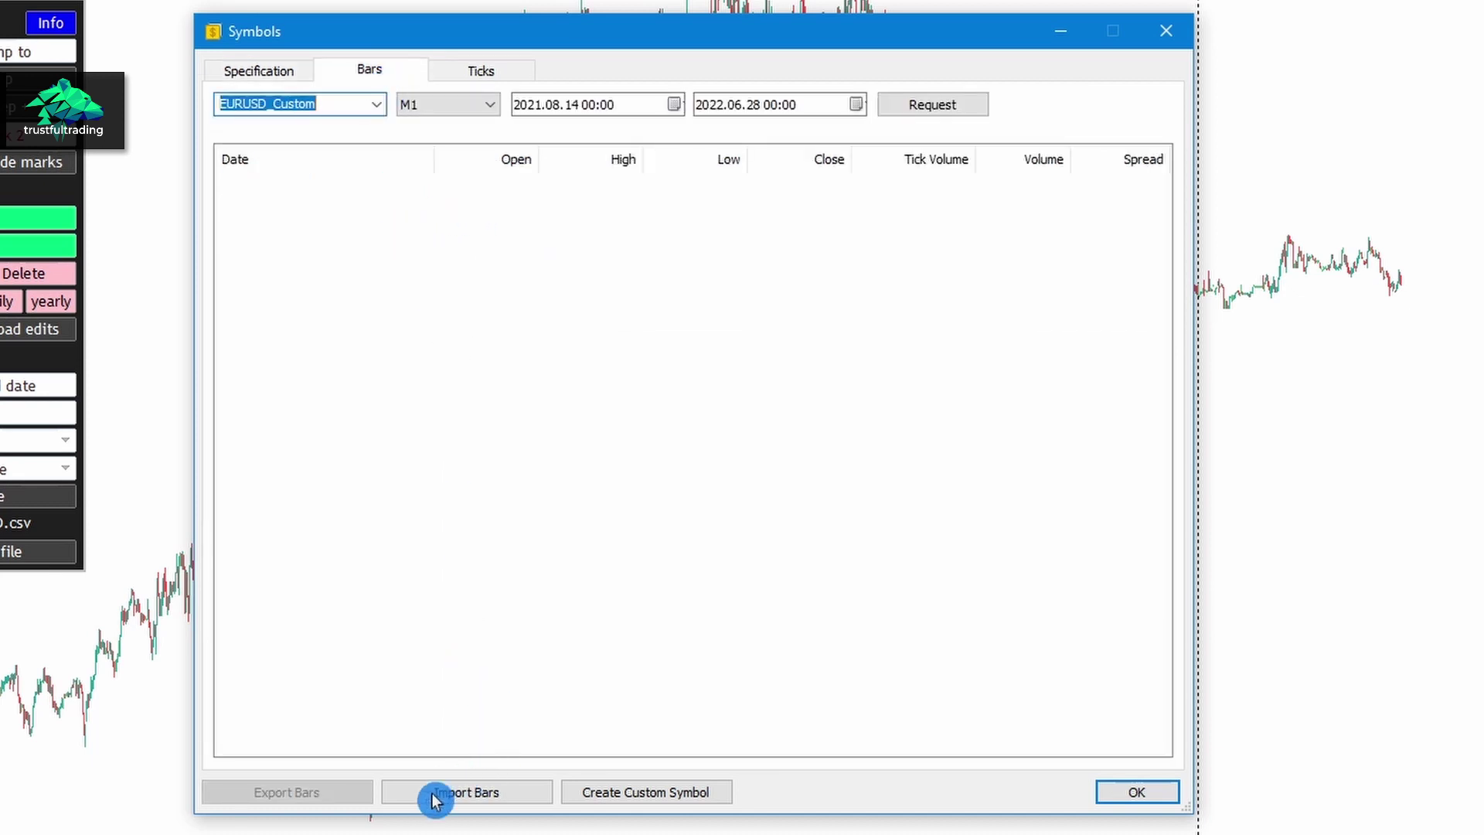
left_click(493, 796)
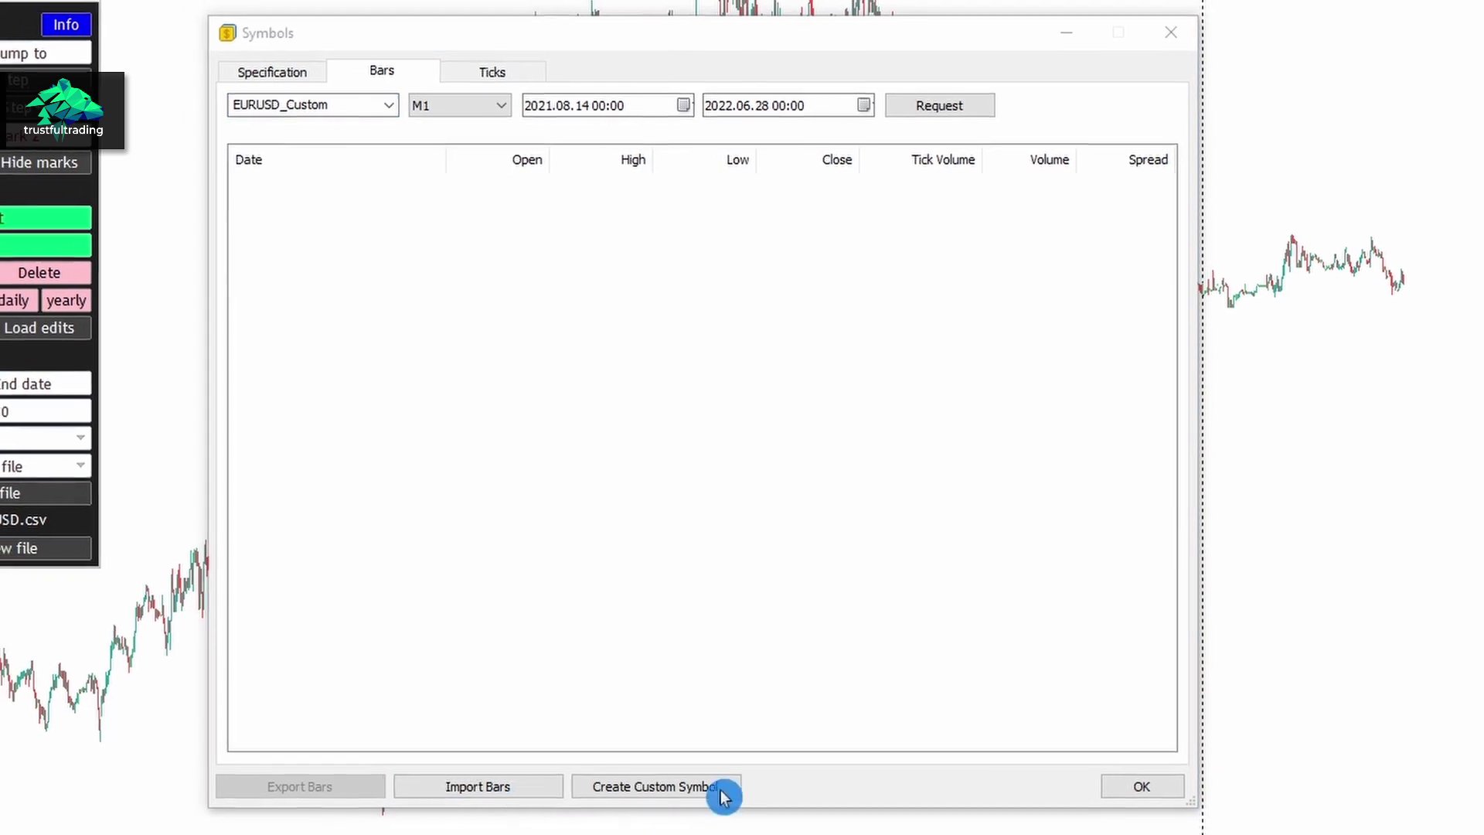
left_click(478, 787)
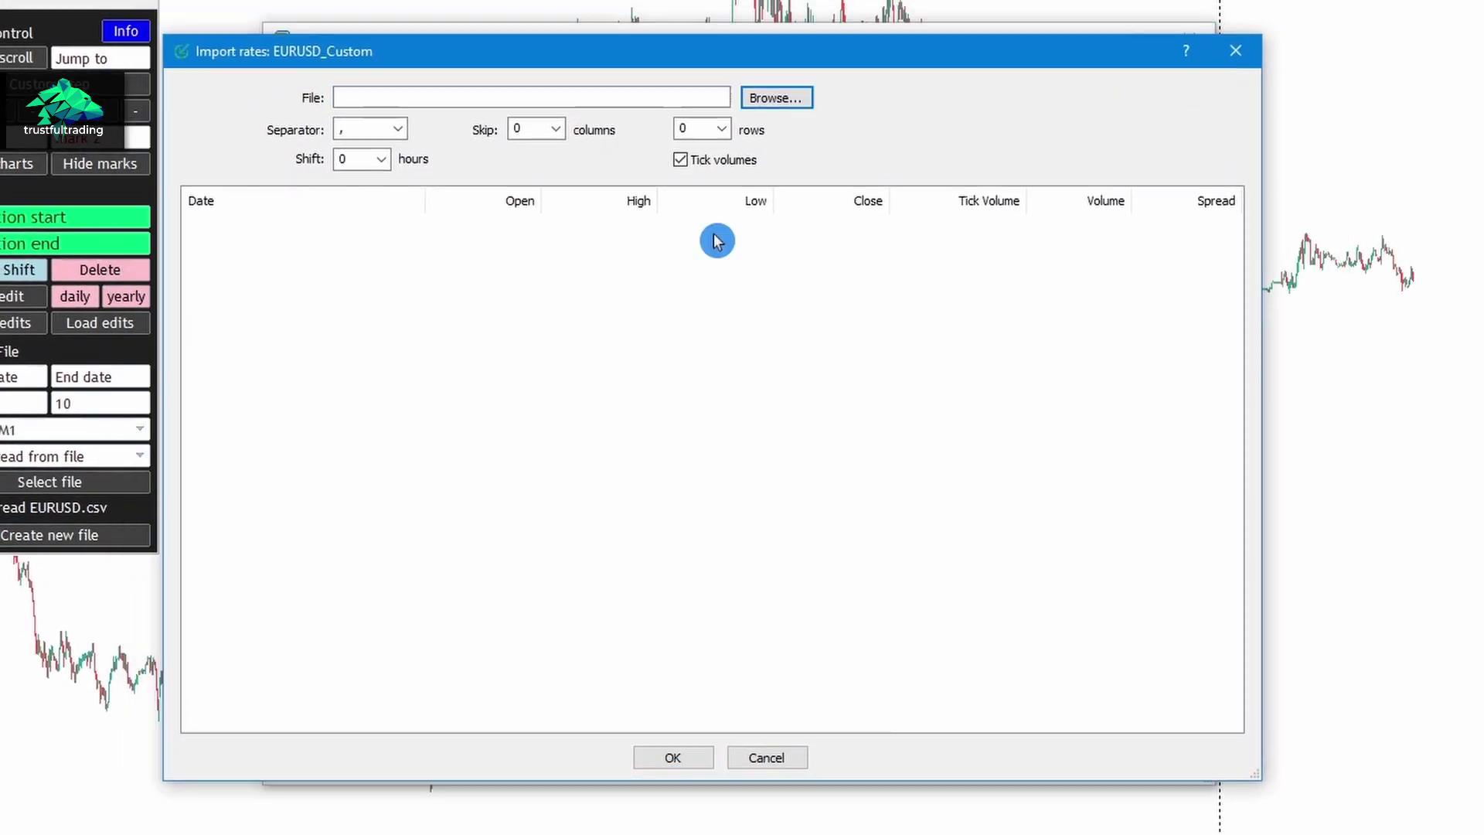
left_click(776, 99)
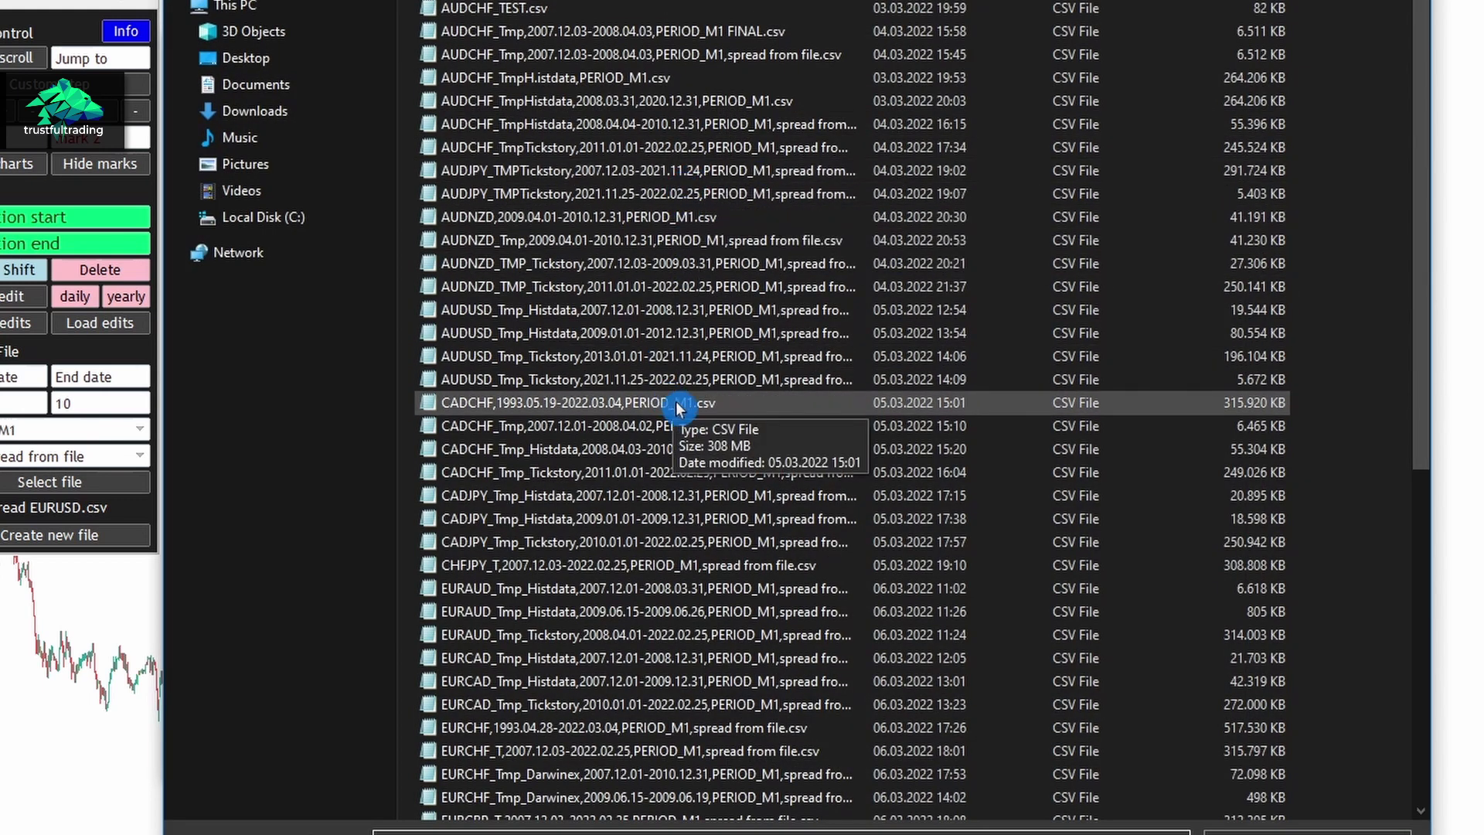
scroll(679, 409, "down", 6)
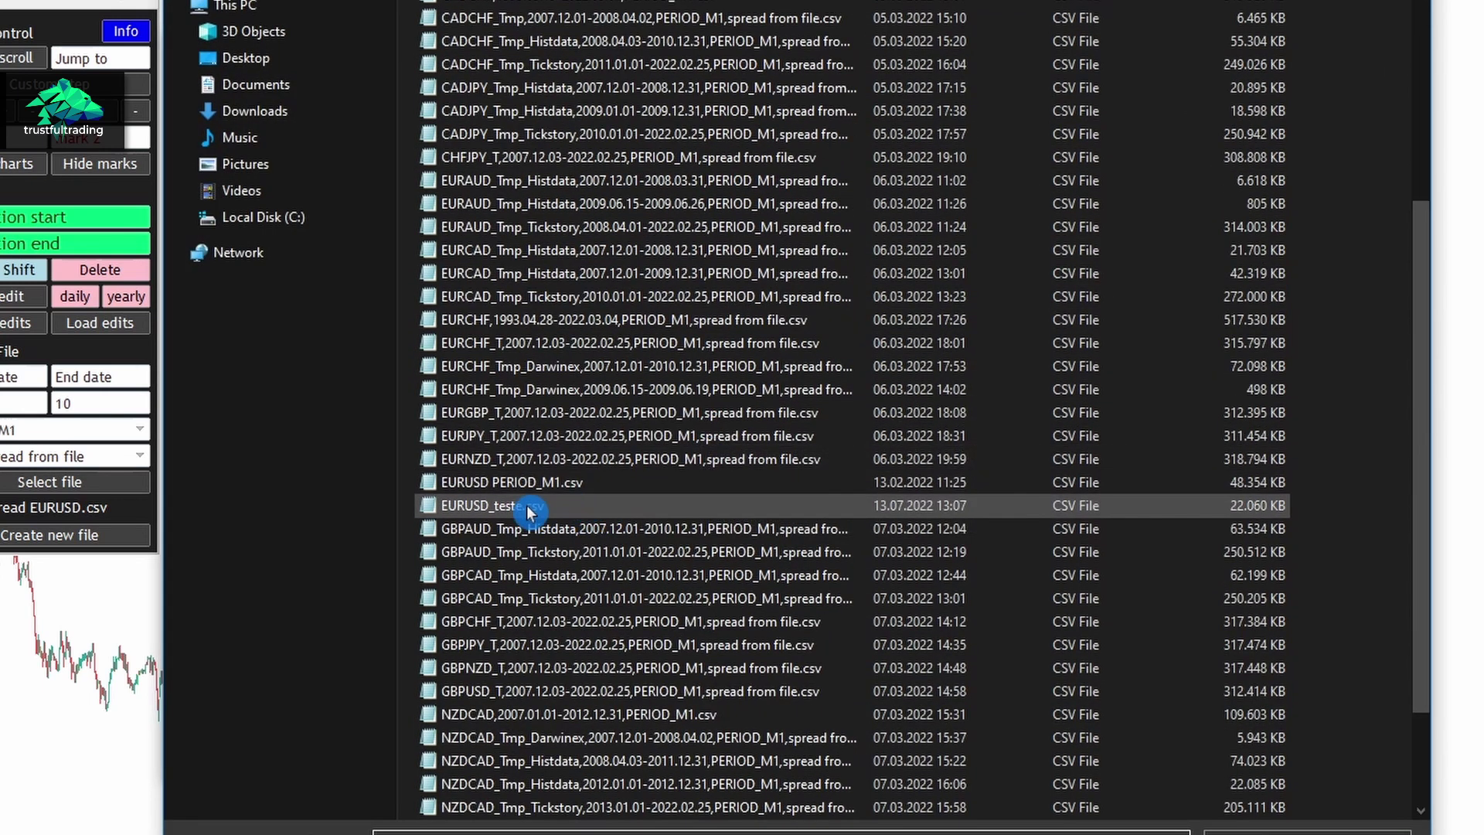
left_click(522, 511)
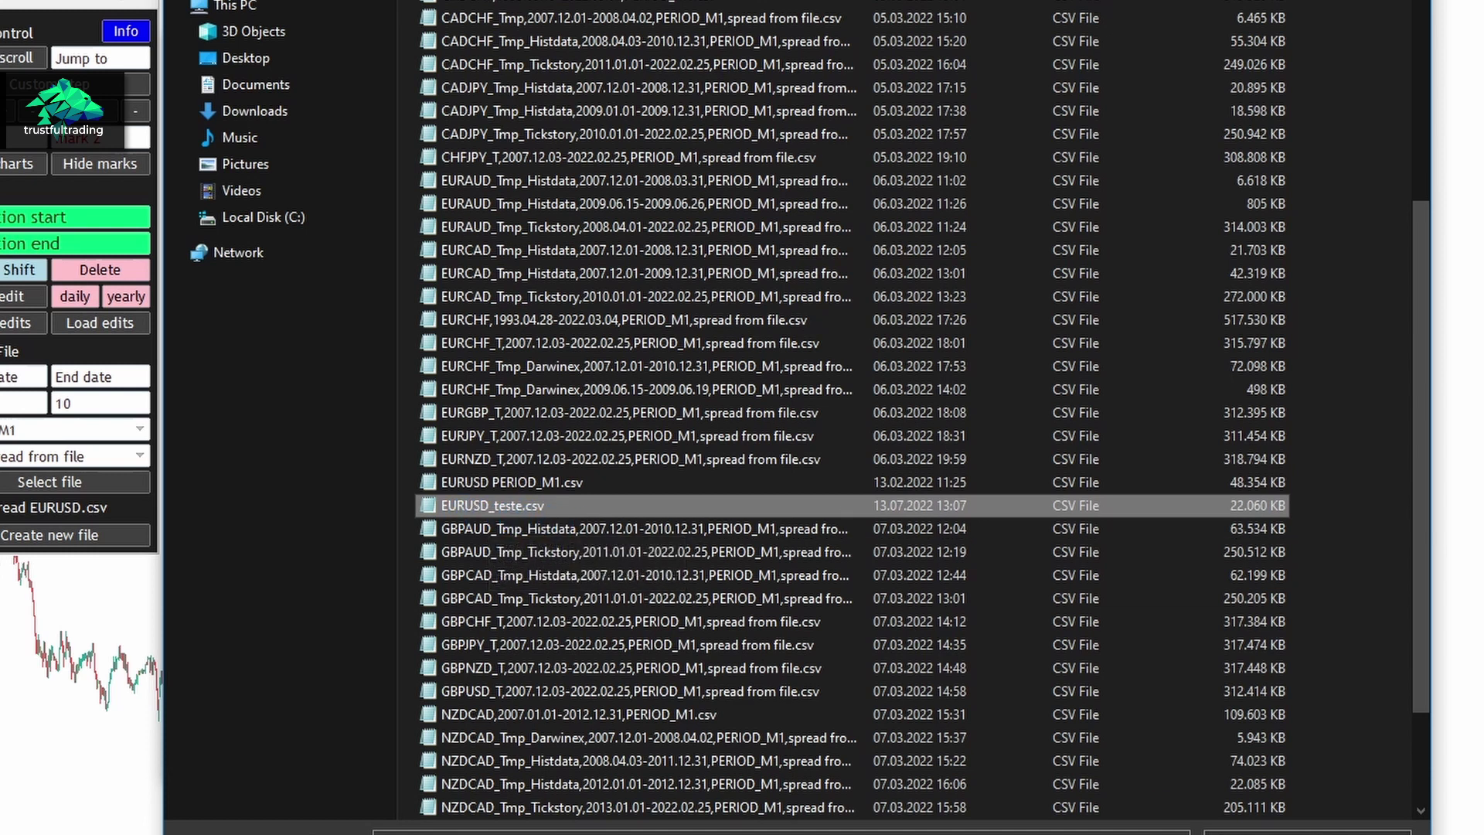
double_click(514, 507)
Step: Check the previewed spread values, such as the 00:56 bar, and import the 372866 bars
scroll(928, 283, "down", 4)
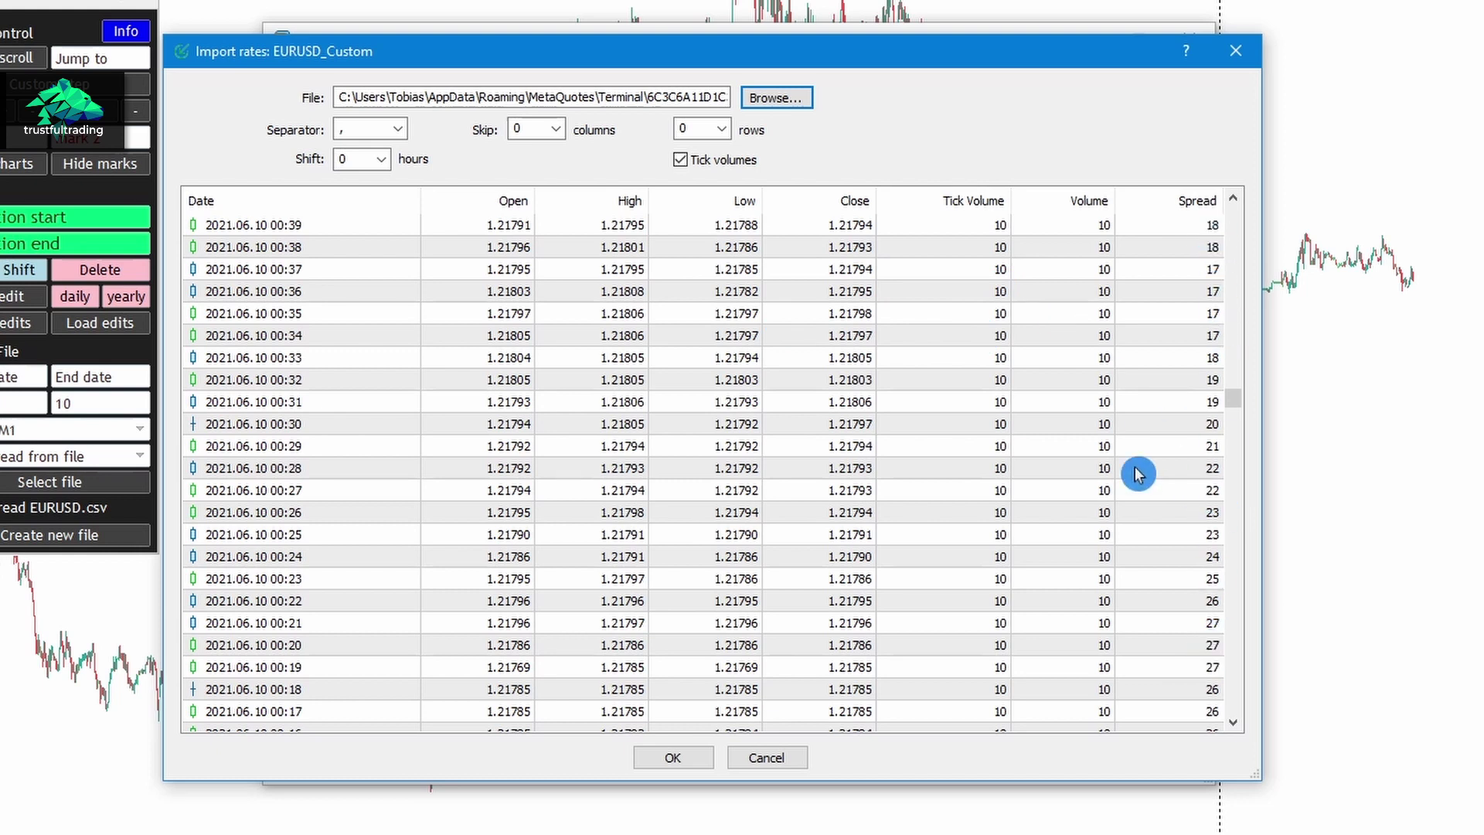
scroll(317, 442, "up", 6)
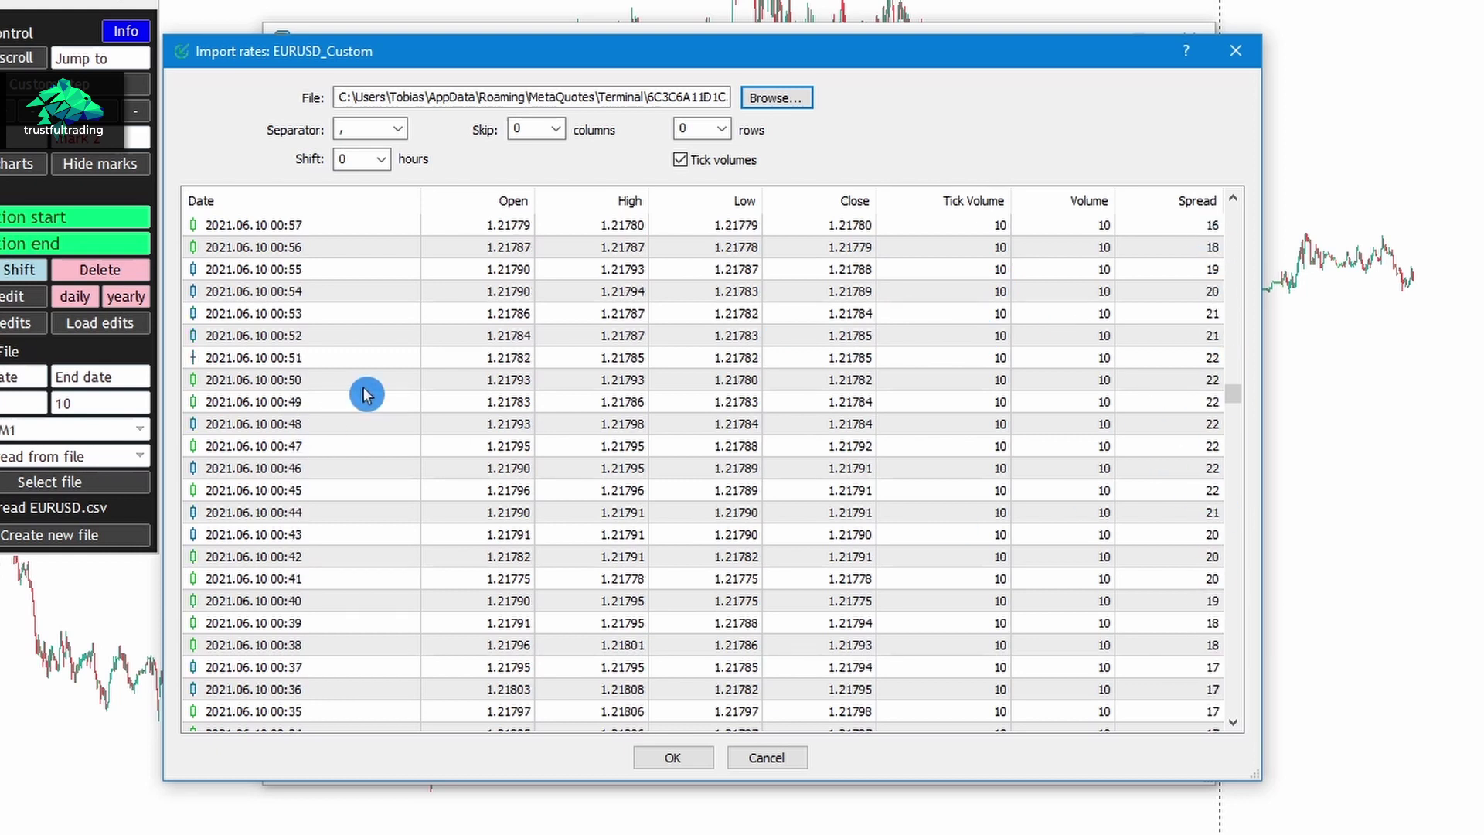
left_click(329, 247)
scroll(410, 366, "up", 2)
scroll(409, 366, "up", 2)
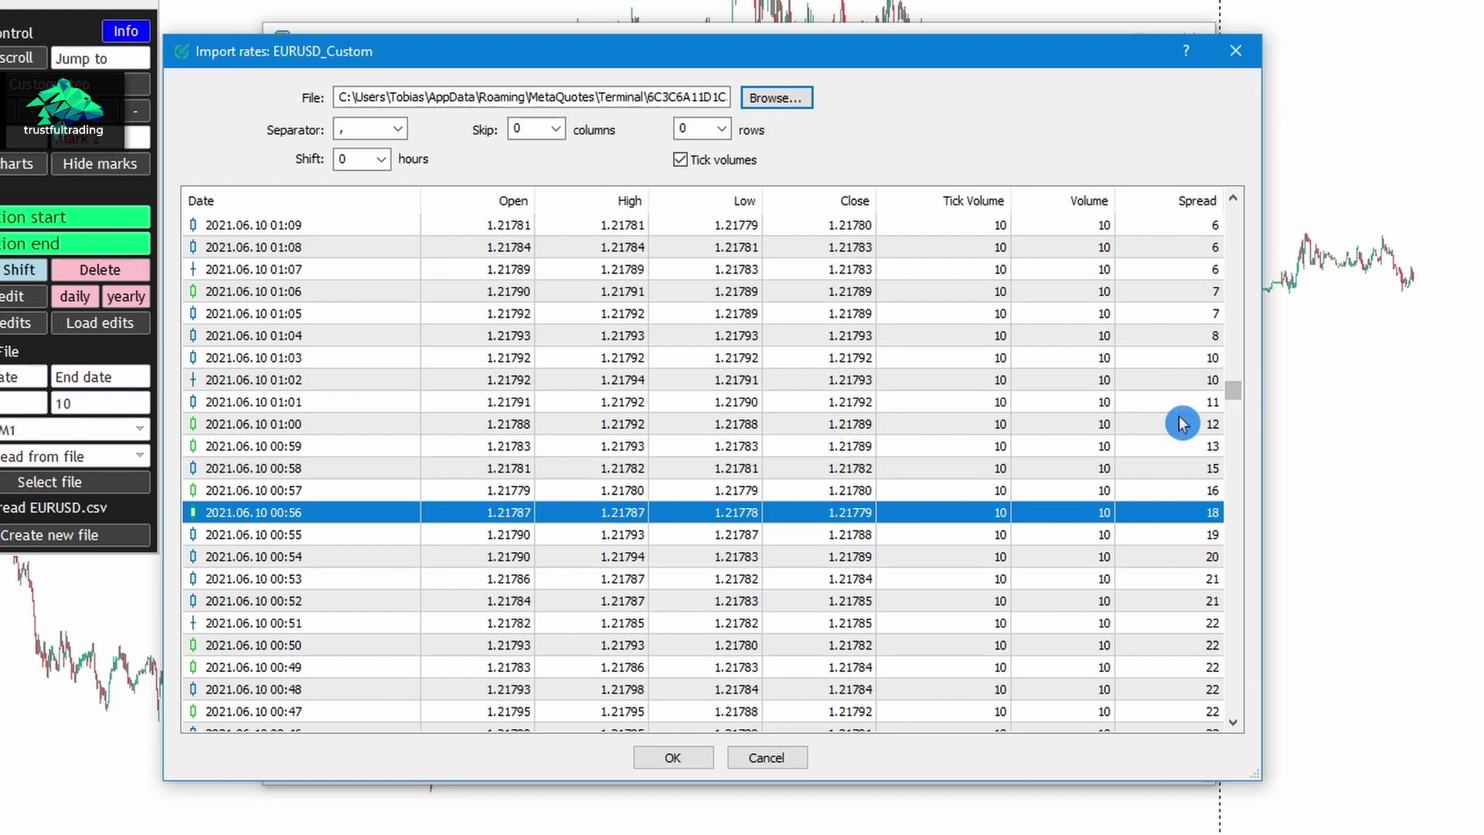
scroll(1013, 453, "down", 2)
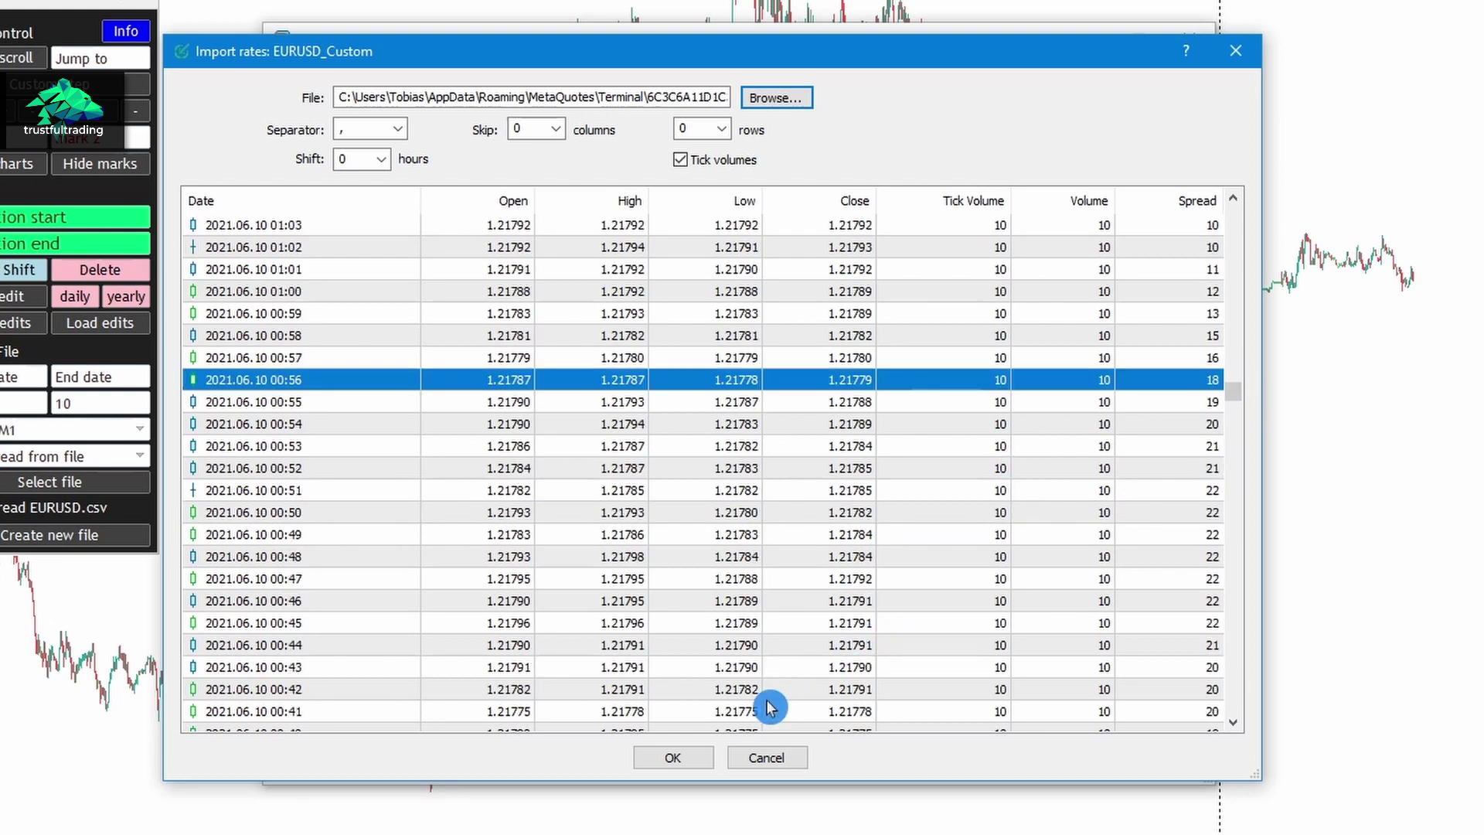
left_click(679, 761)
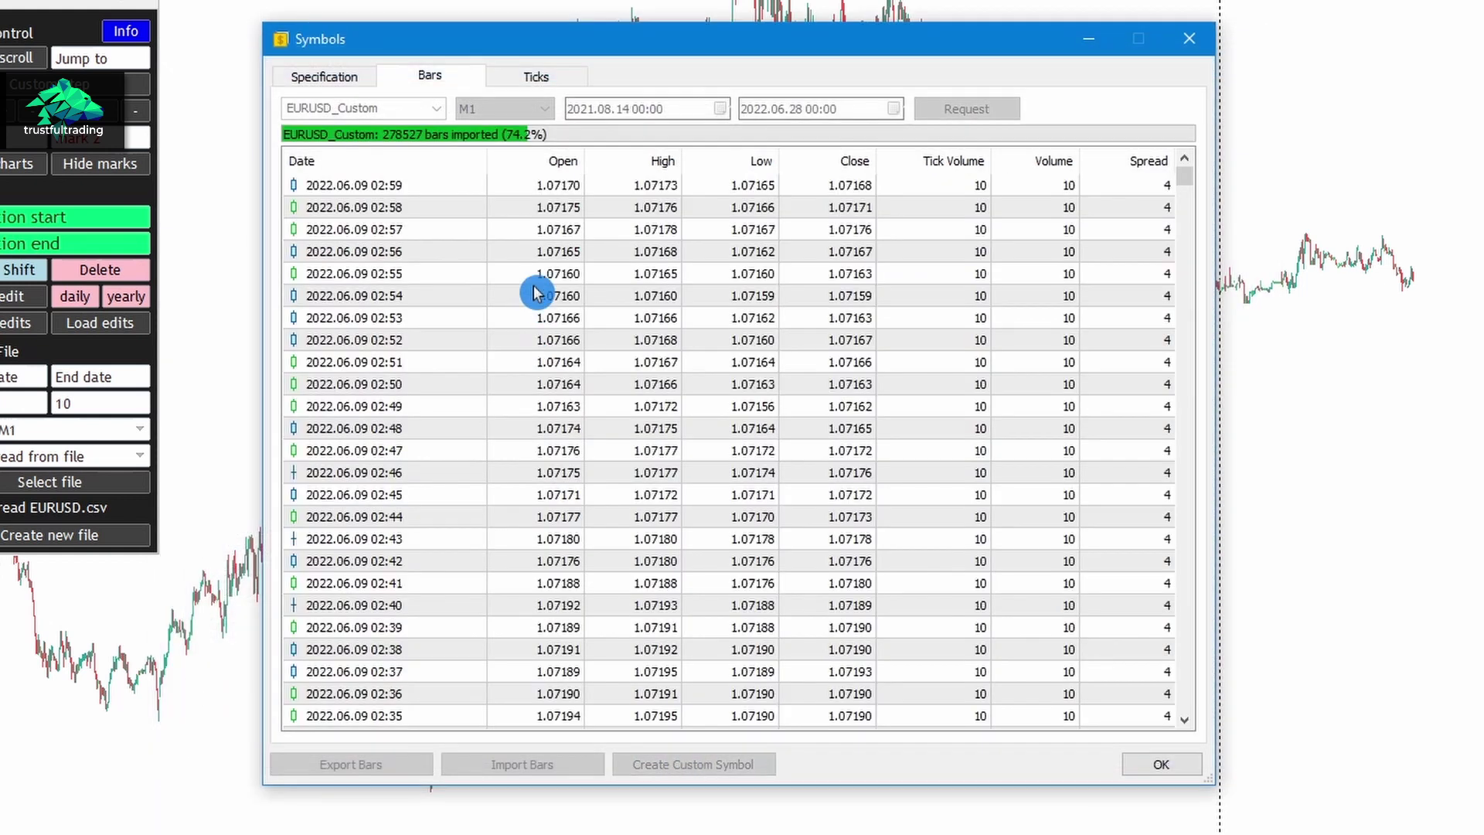
Step: Close the Symbols window and the DataEditor panel, then select EURUSD_Custom in Market Watch
left_click(342, 83)
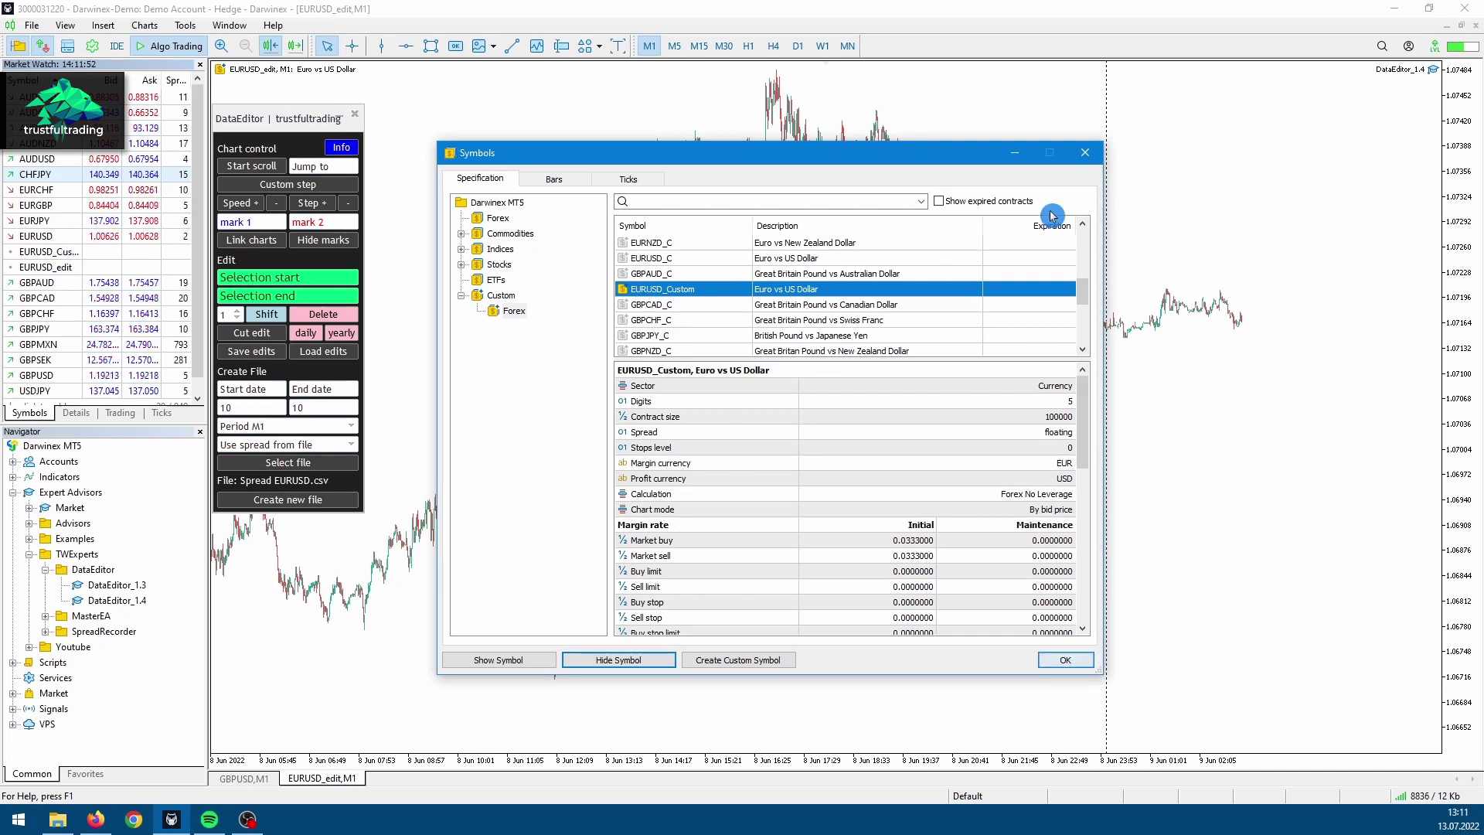
left_click(1085, 153)
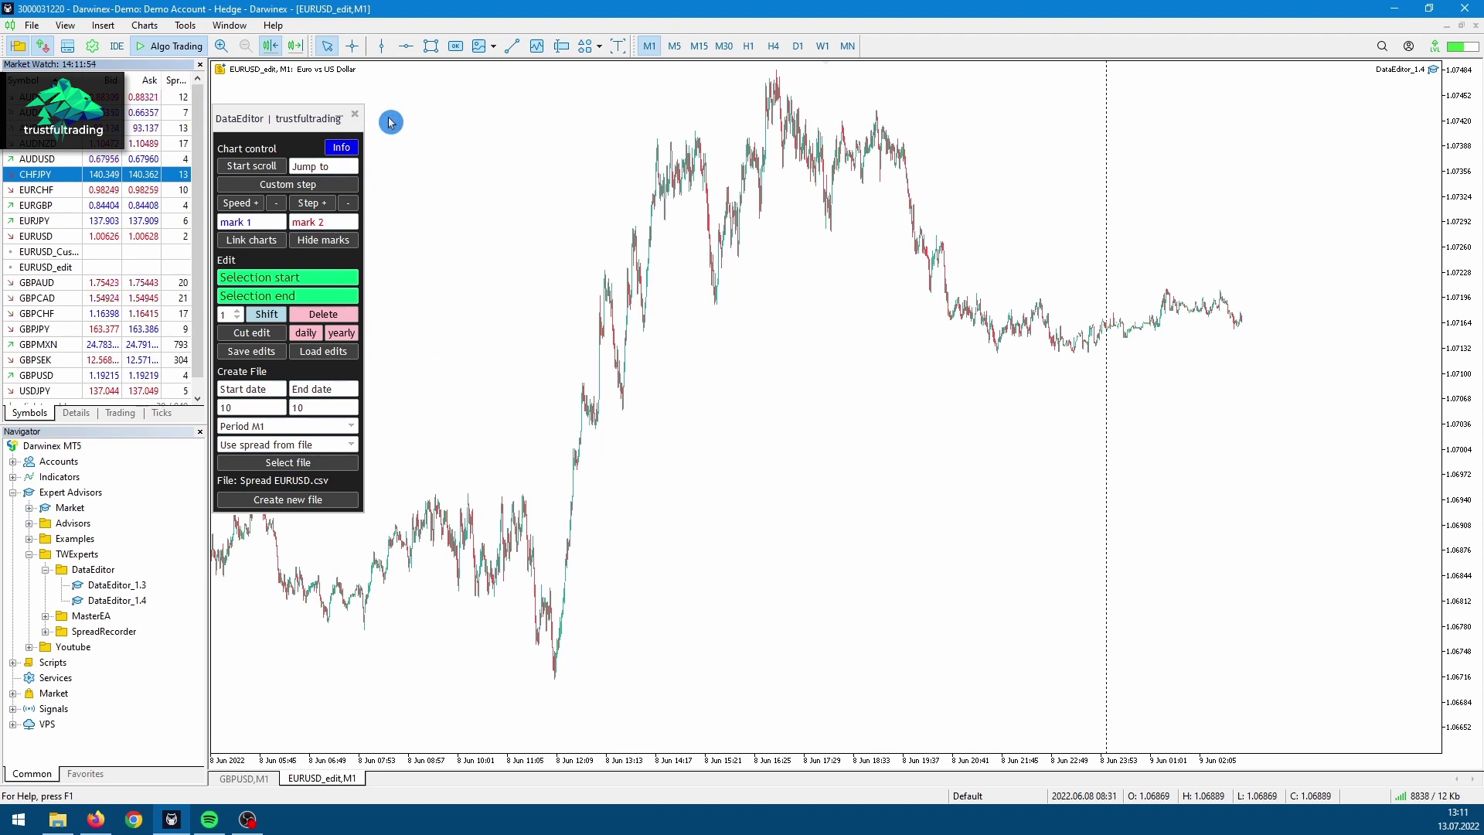
left_click(354, 118)
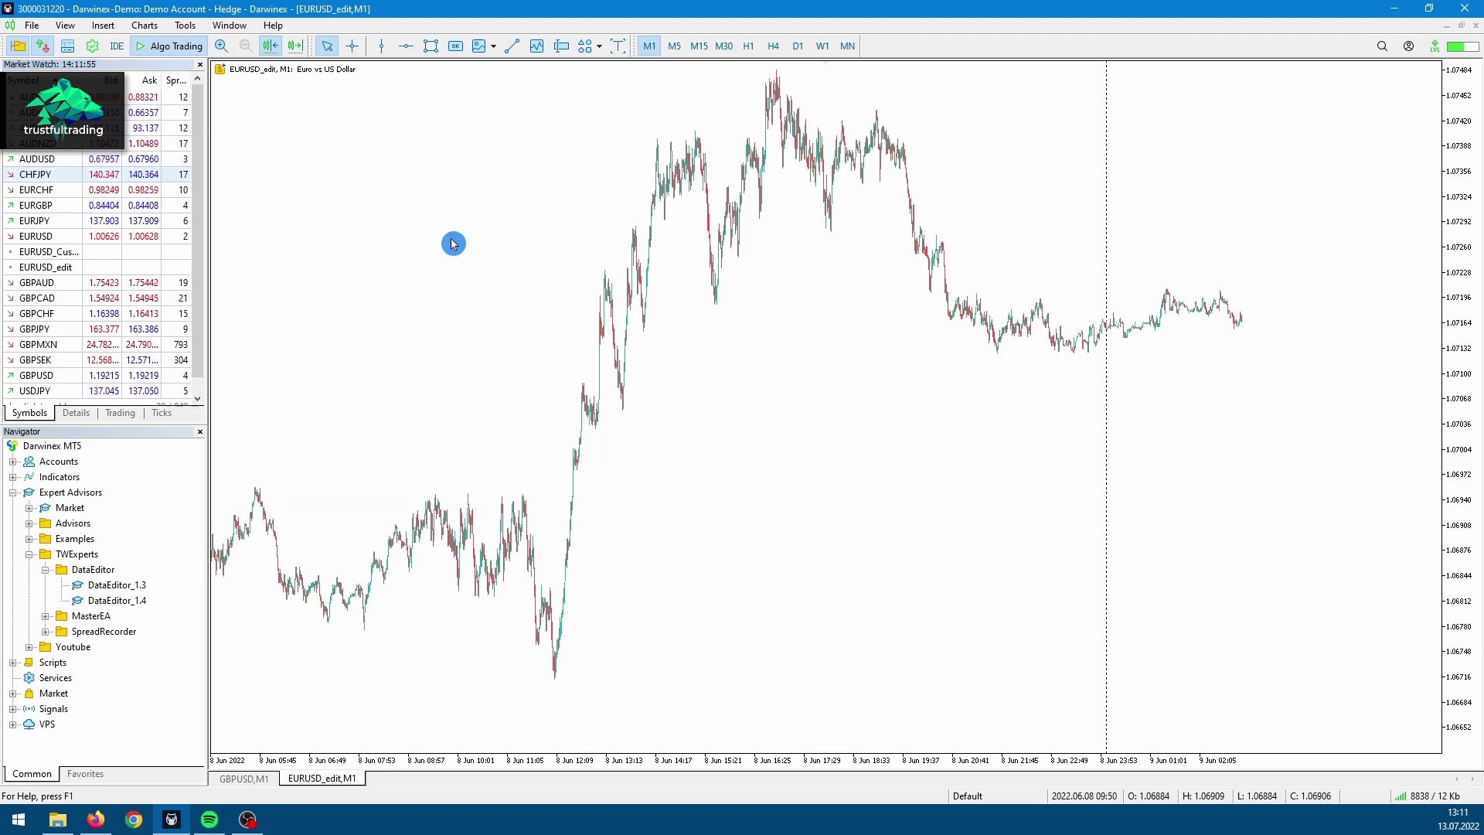
left_click(64, 252)
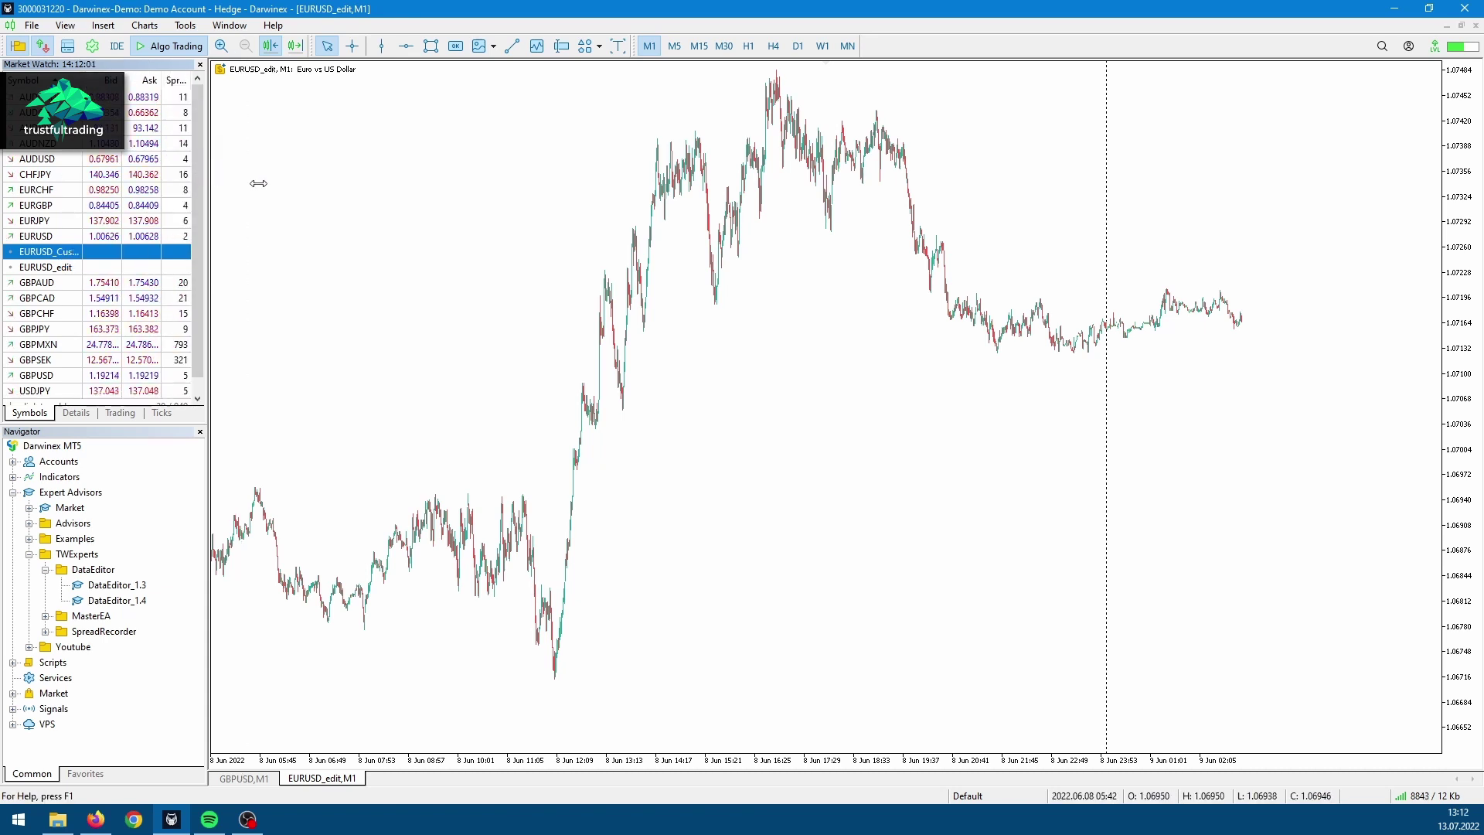
Step: Open an M1 chart of EURUSD_Custom from Market Watch and pan back through the 8–9 June bars
left_click_drag(258, 183, 259, 183)
right_click(79, 256)
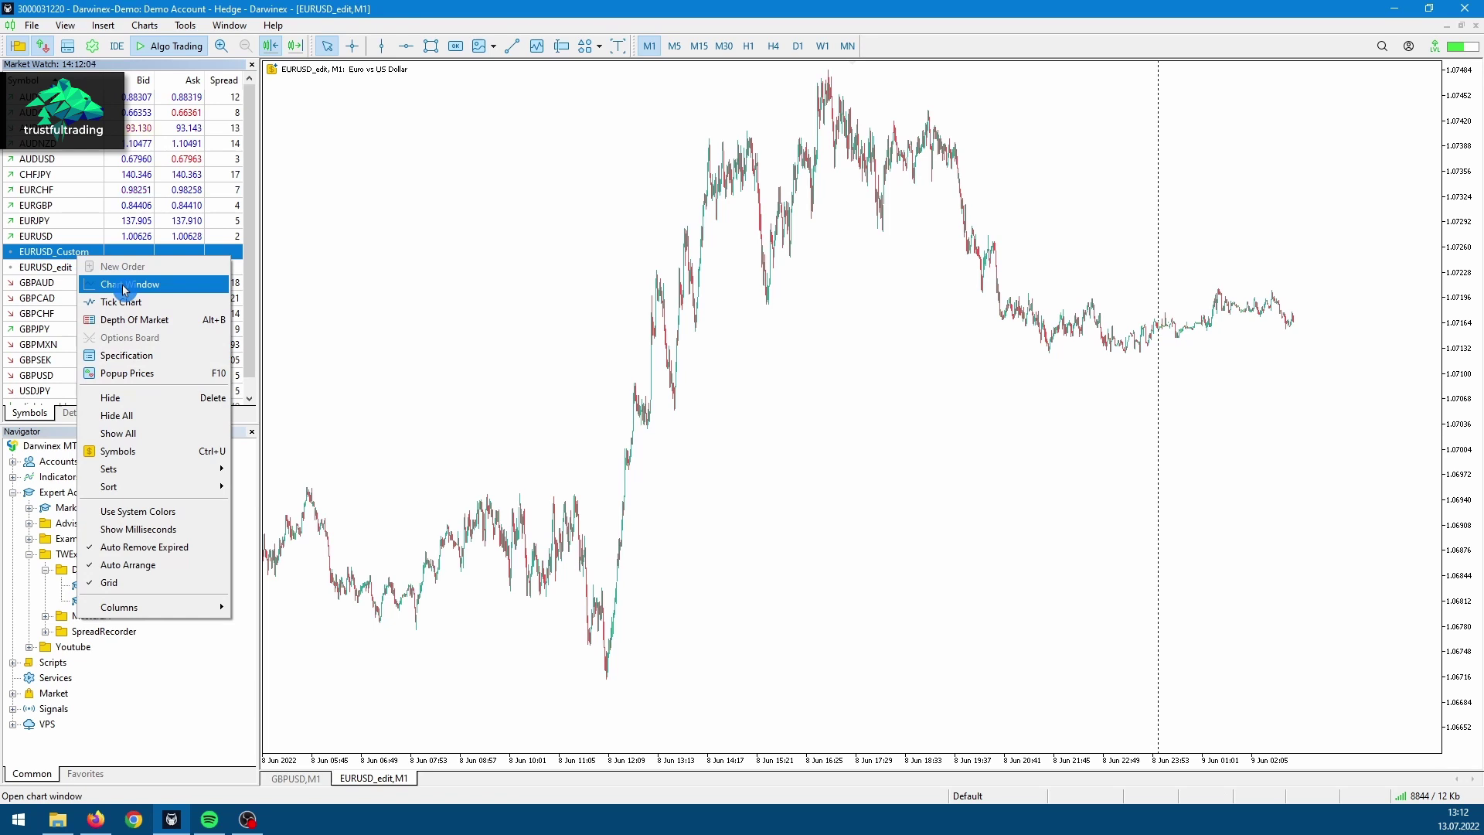
left_click(124, 290)
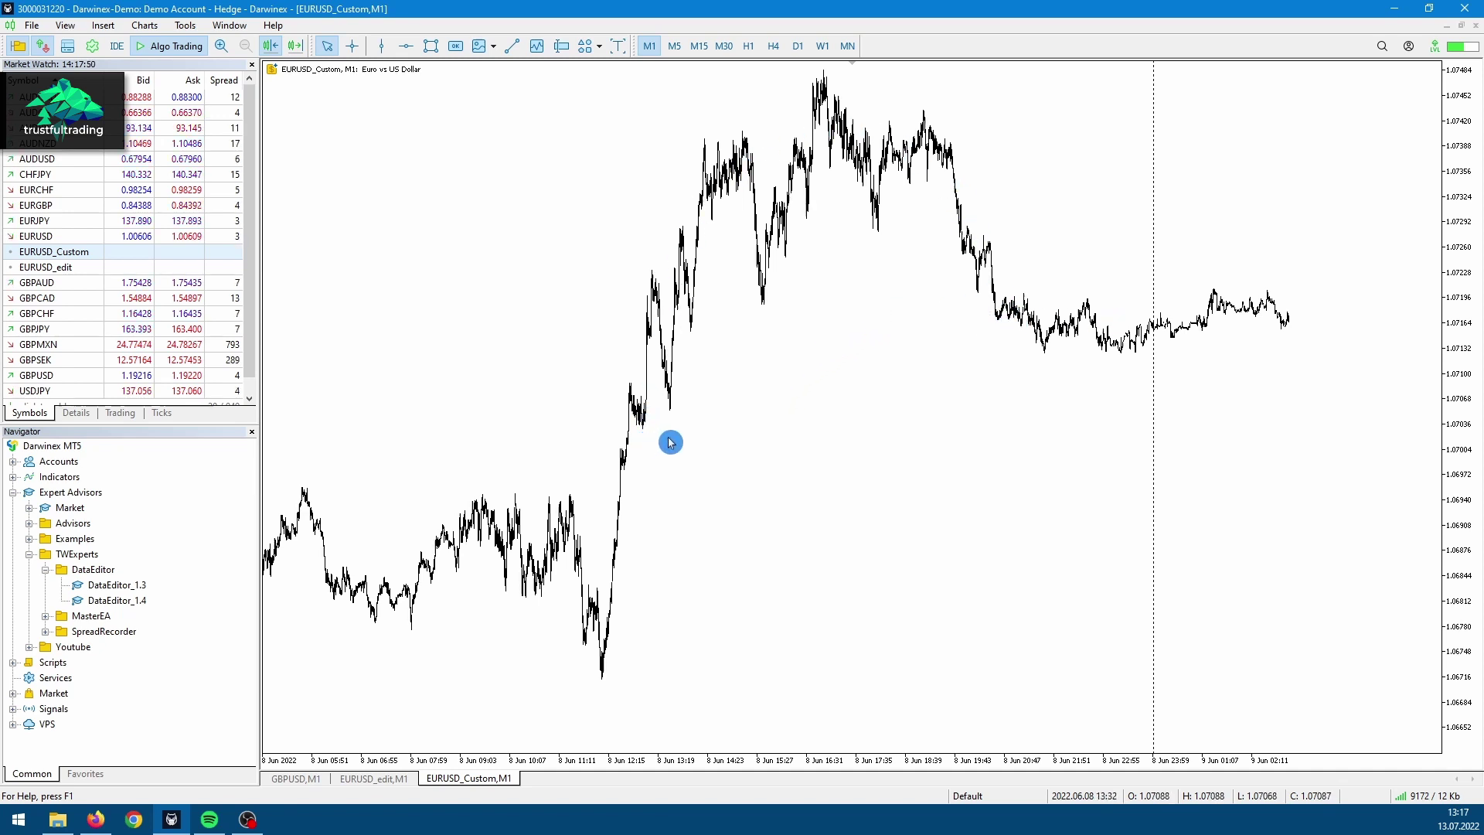
scroll(855, 371, "down", 2)
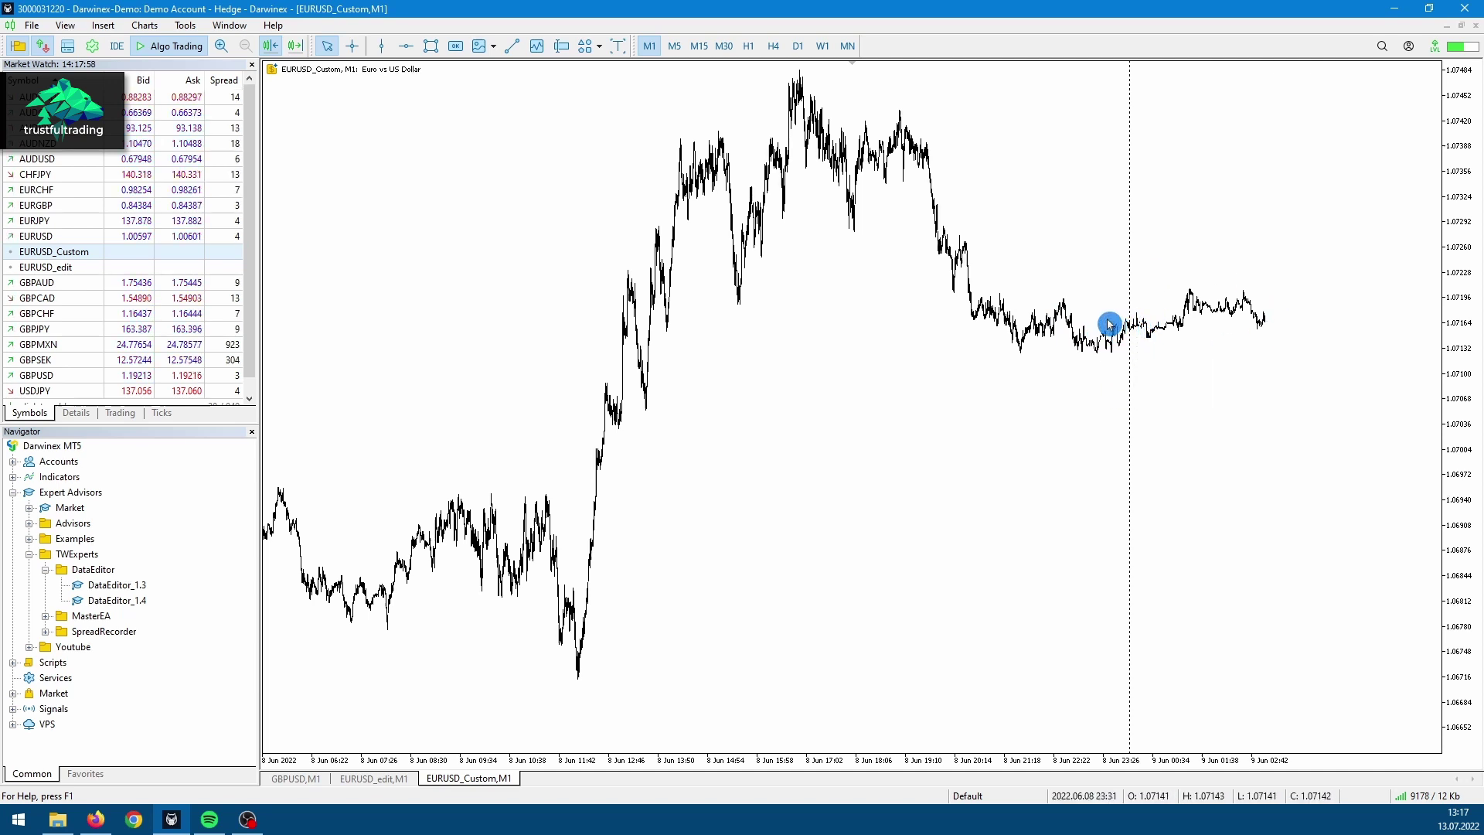
left_click_drag(940, 340, 903, 386)
left_click(1024, 304)
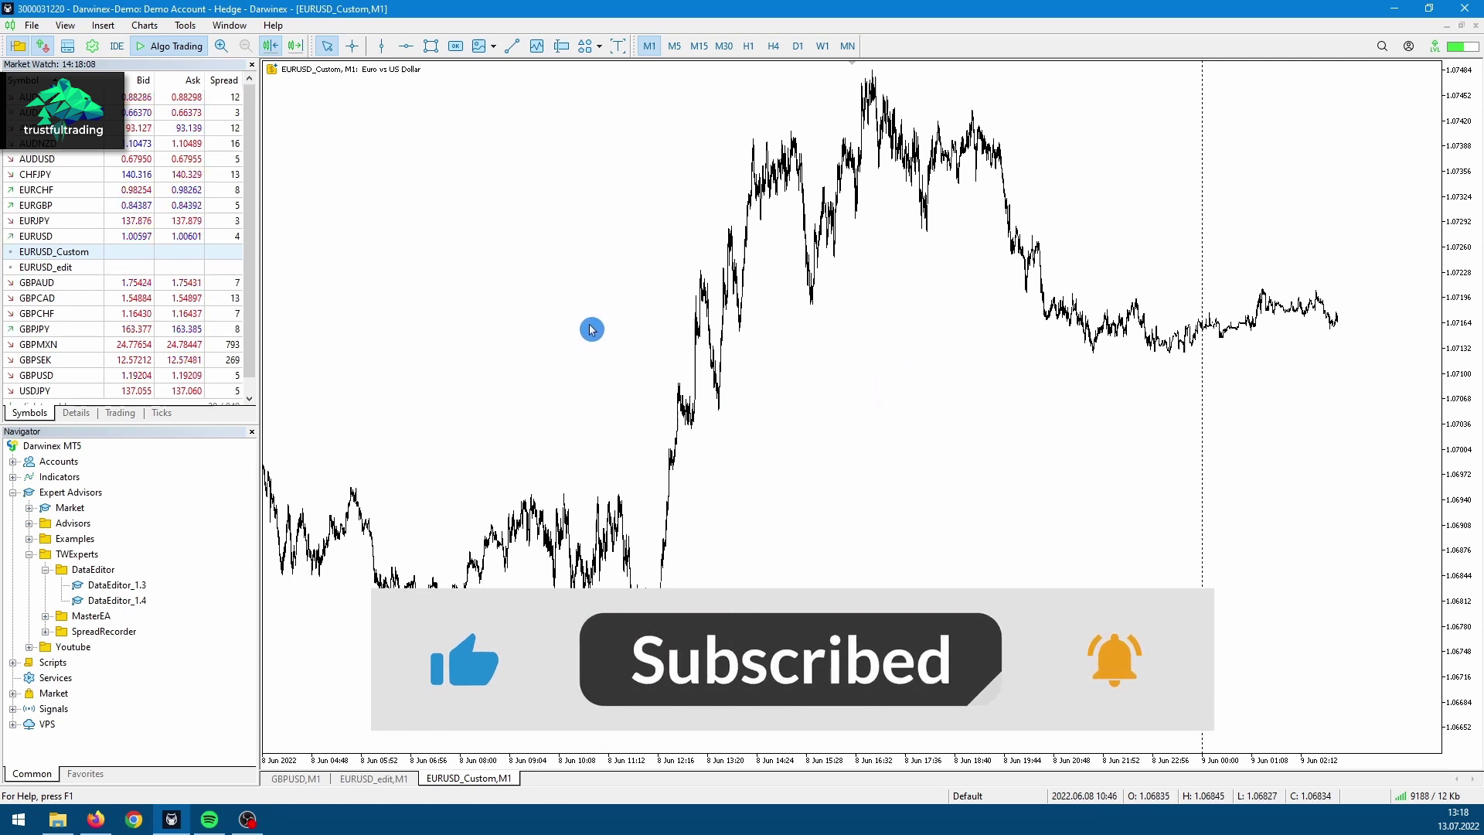
scroll(570, 338, "up", 3)
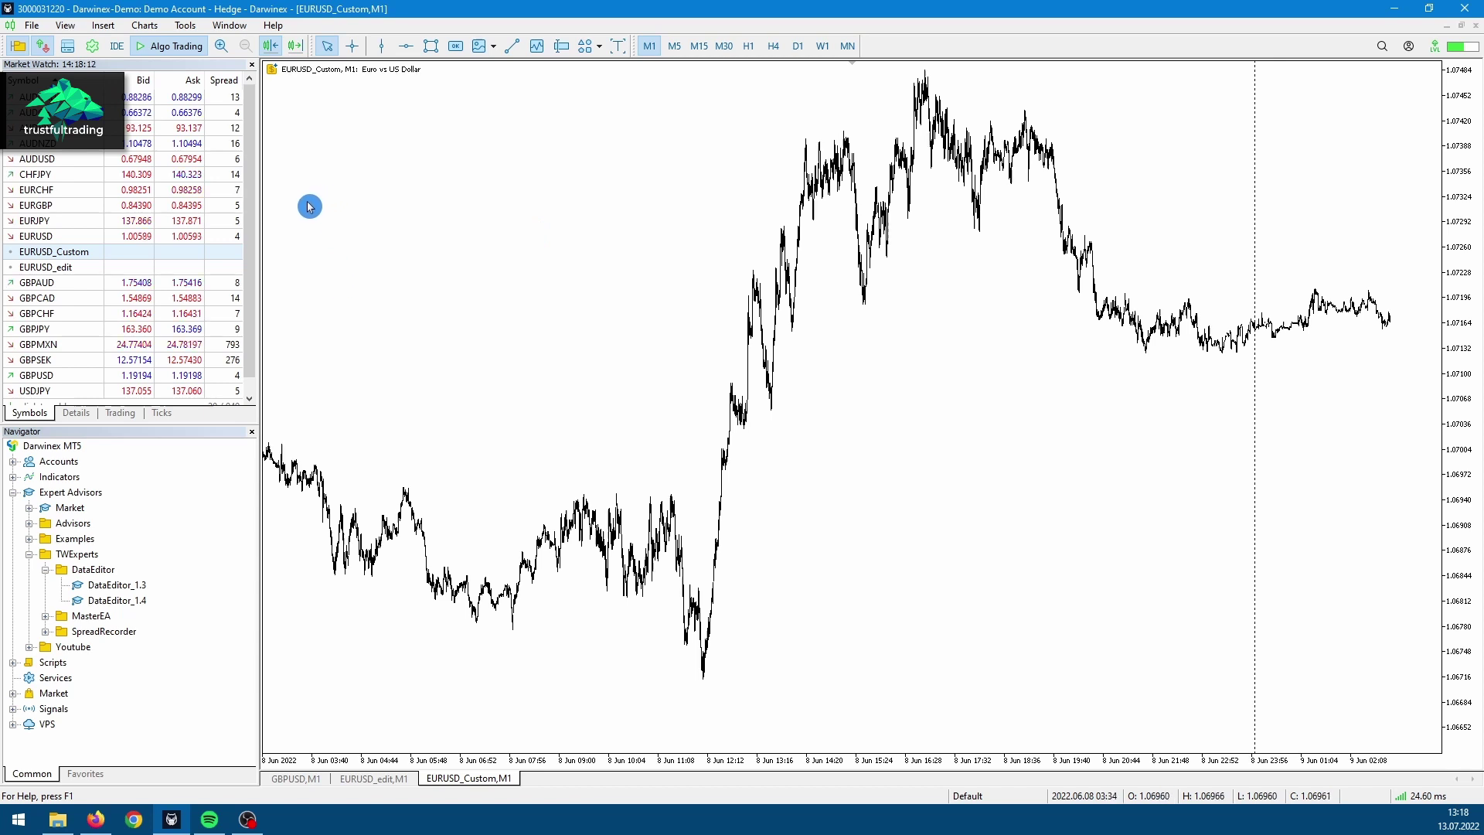
scroll(808, 180, "down", 3)
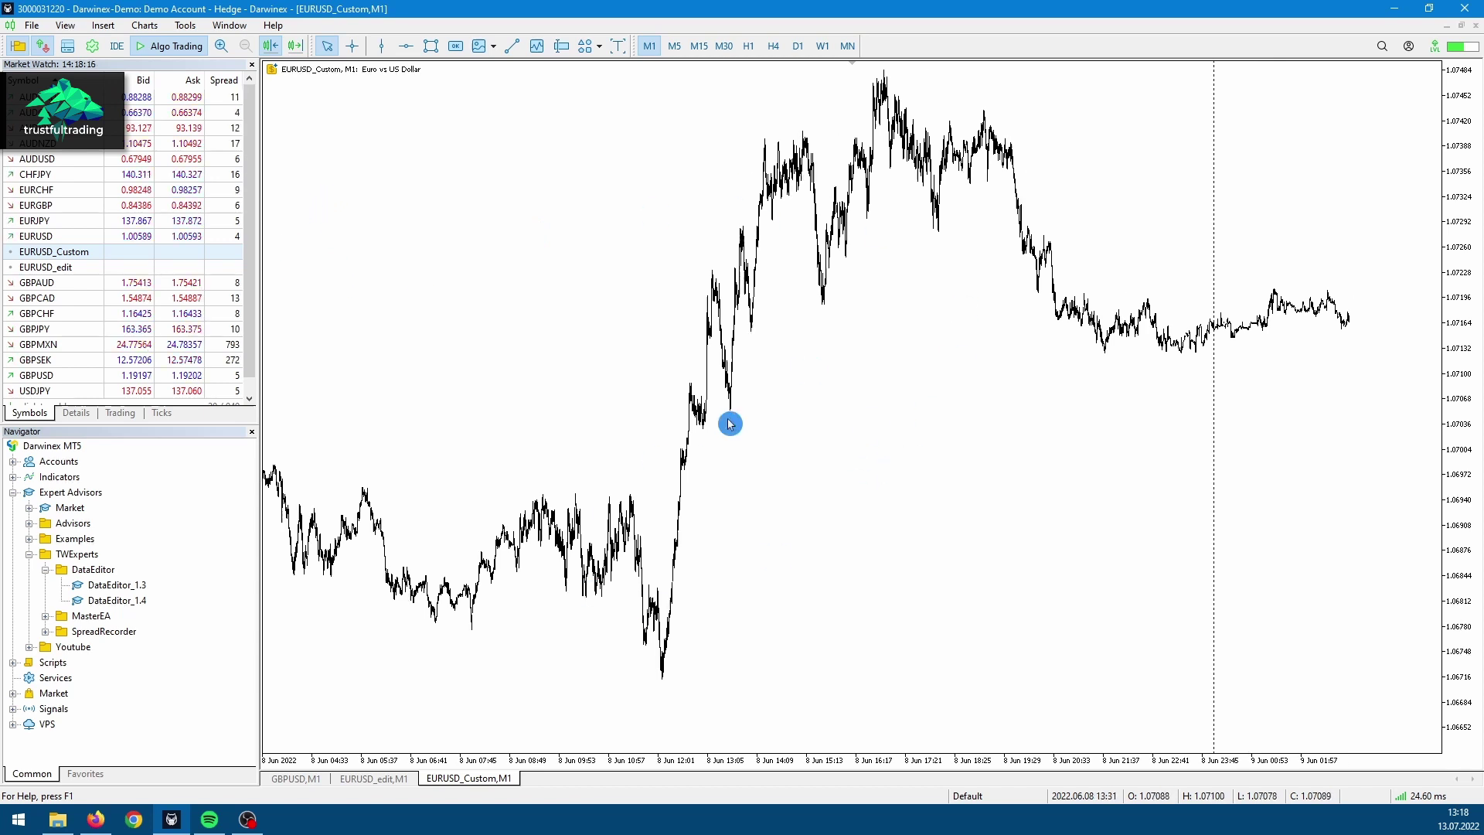